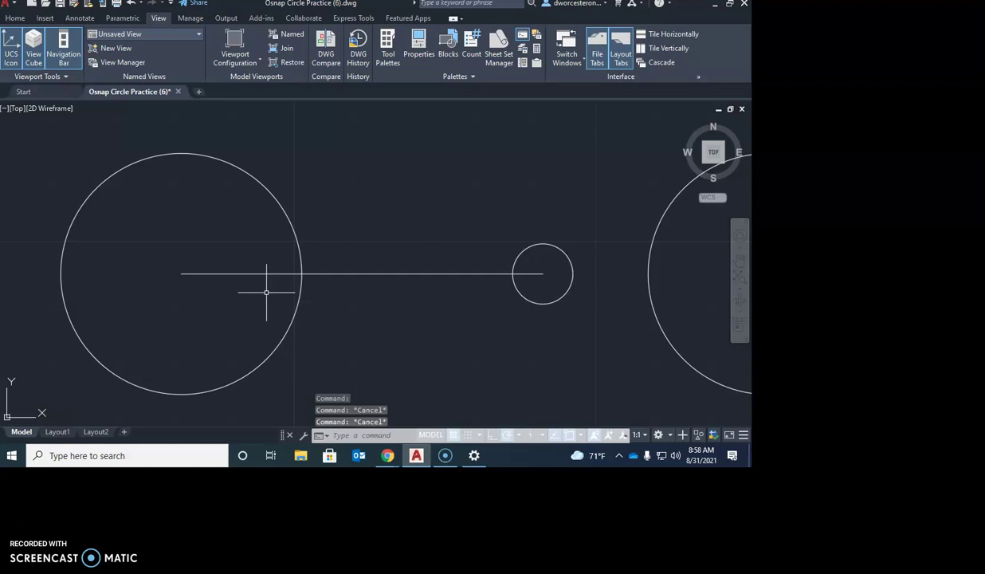
- Draw a line from the top quadrant of the upper-left large circle to the top quadrant of its small circle
text(l)
key(Return)
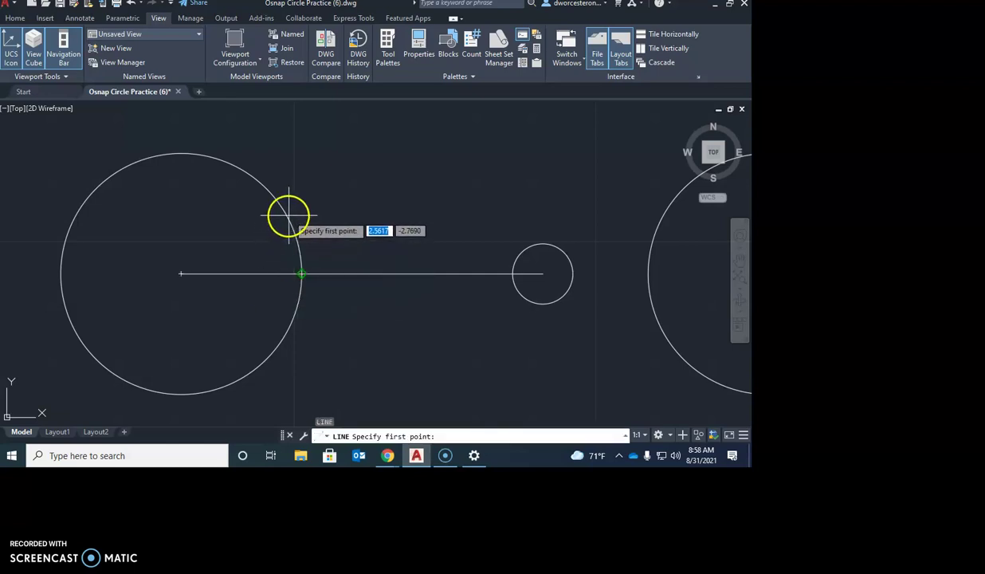
click(181, 154)
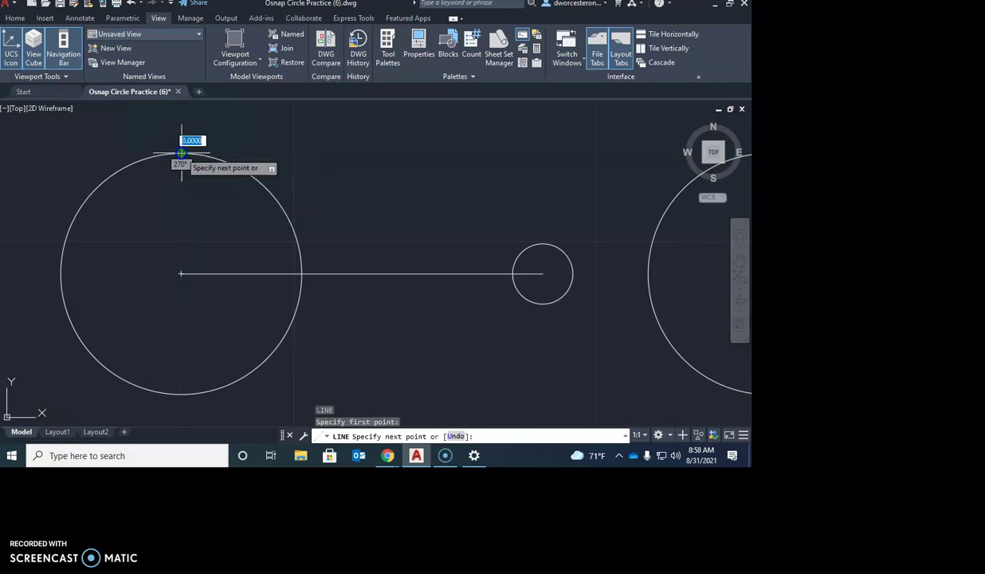
click(542, 243)
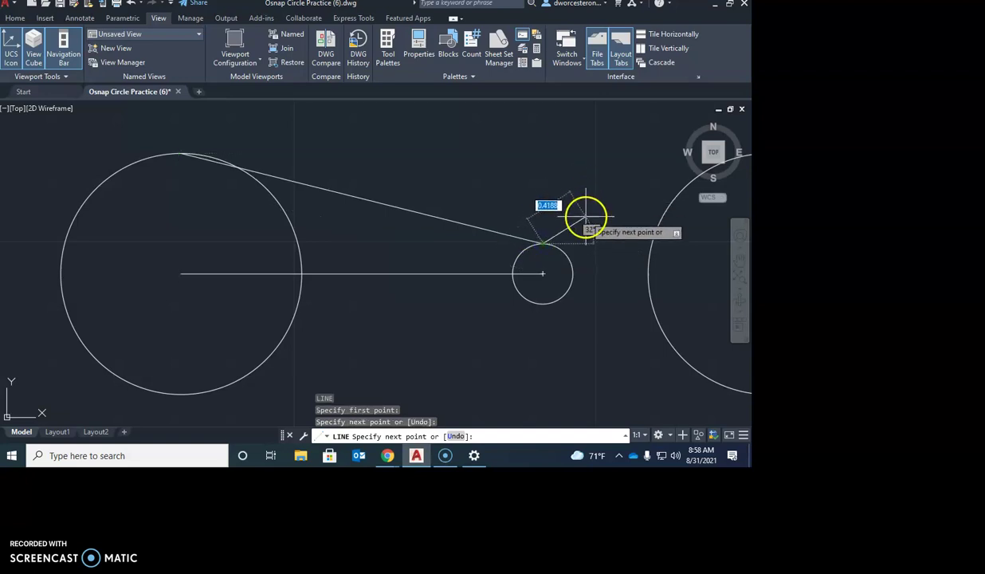
key(Escape)
key(Escape)
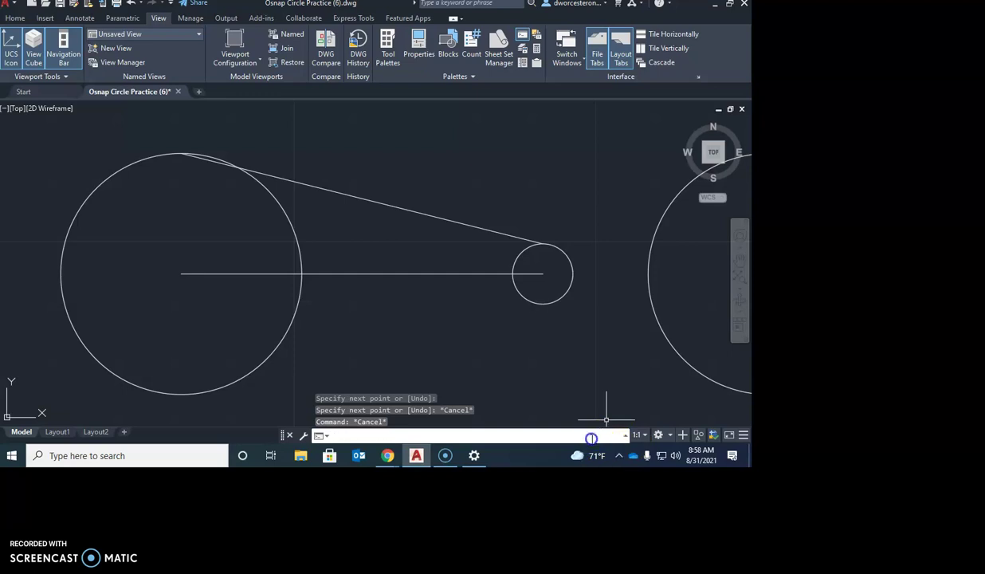
- Dock the floating command line along the lower edge of the drawing area
click(627, 435)
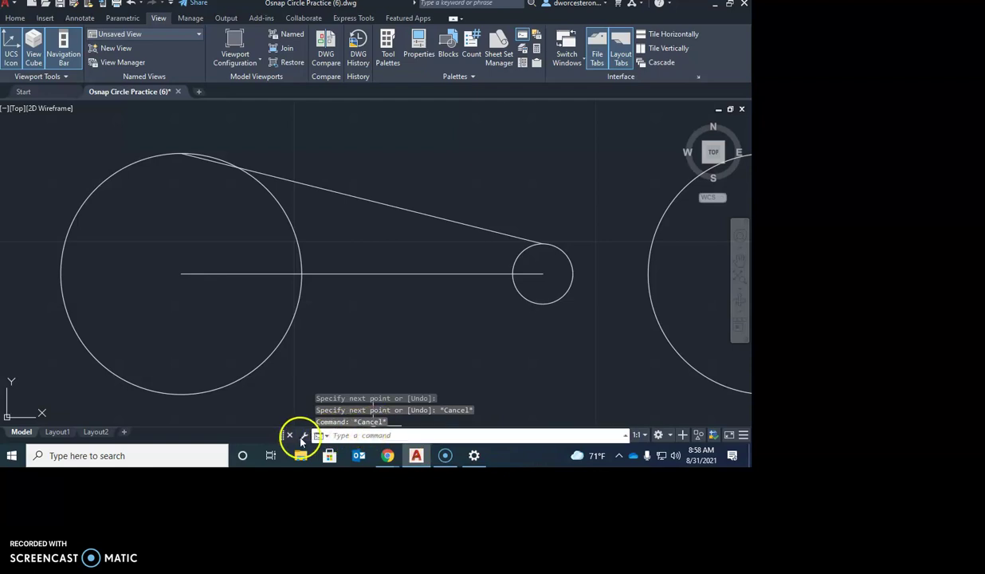
click(289, 435)
drag(191, 445, 191, 437)
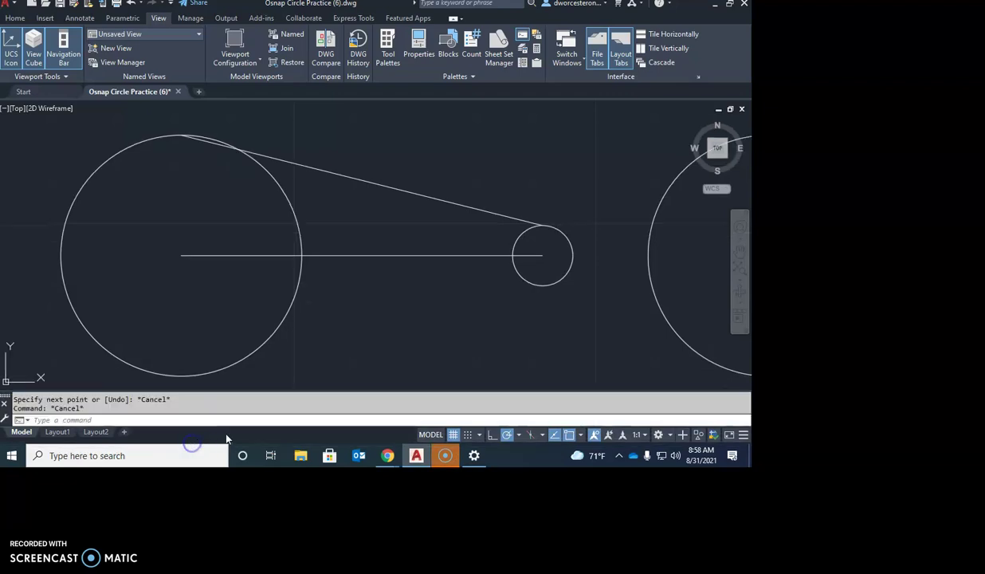
- With the Quadrant object snap active, draw a line from the large circle's bottom quadrant to the small circle's bottom quadrant
click(582, 435)
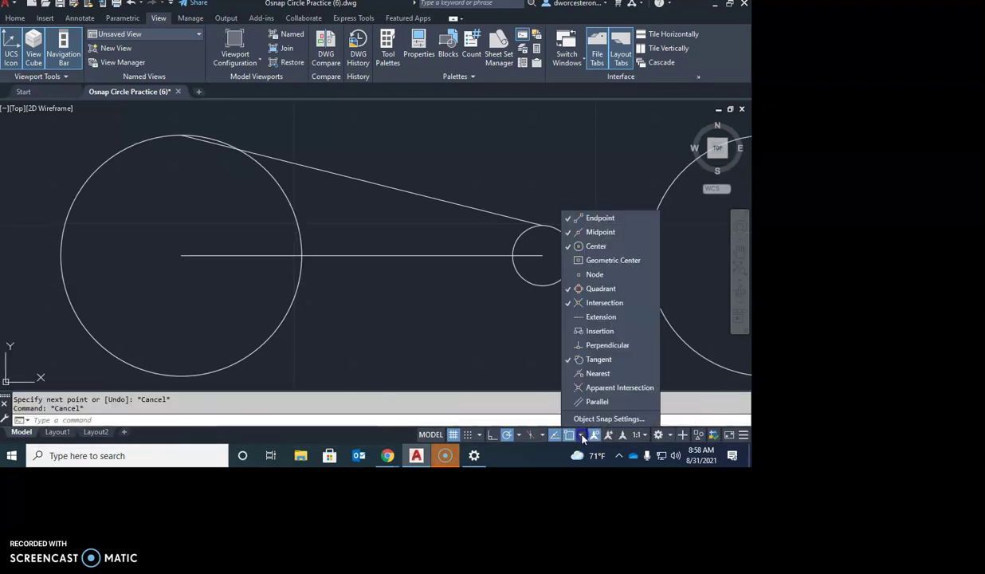
click(581, 289)
text(l)
key(Return)
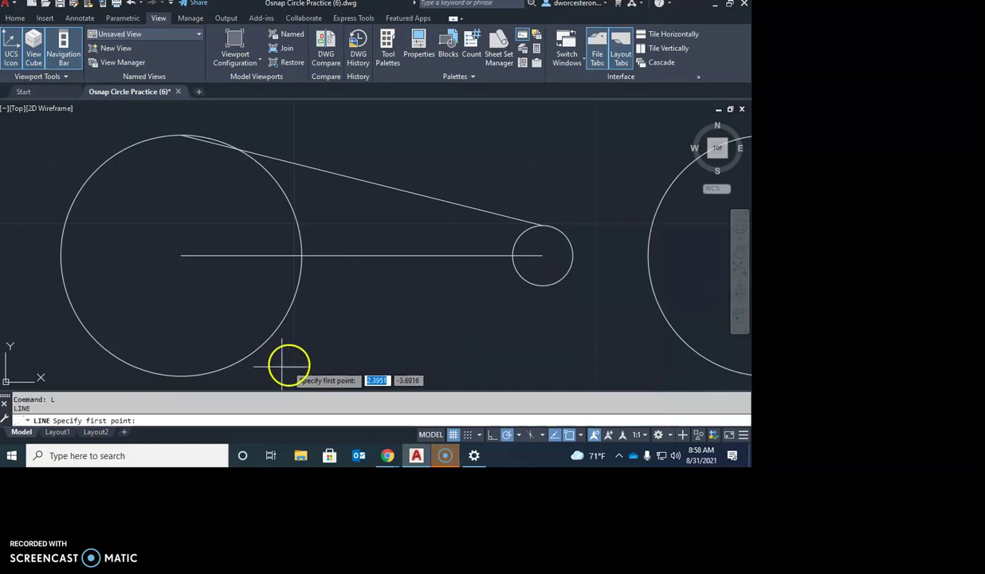
click(182, 374)
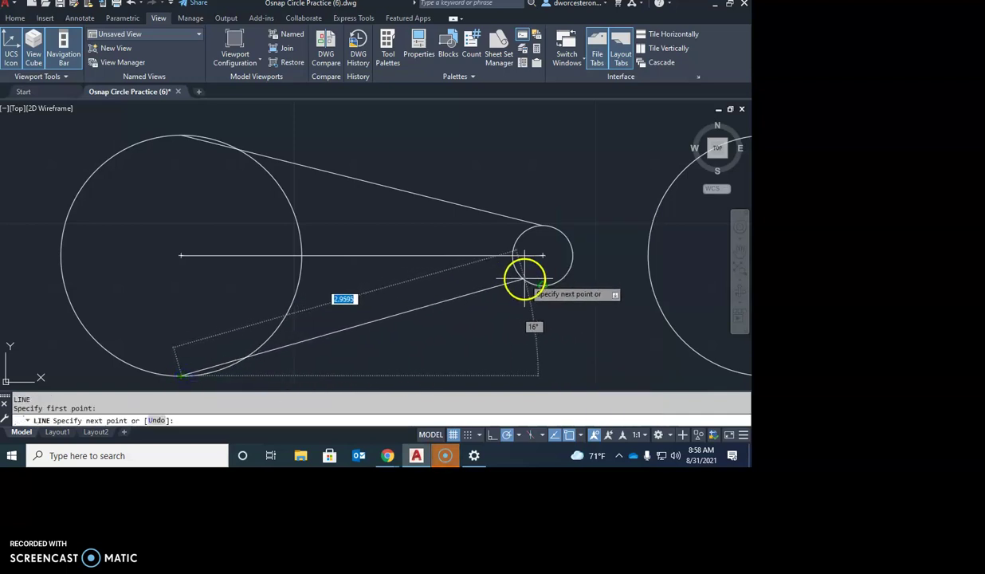
click(543, 286)
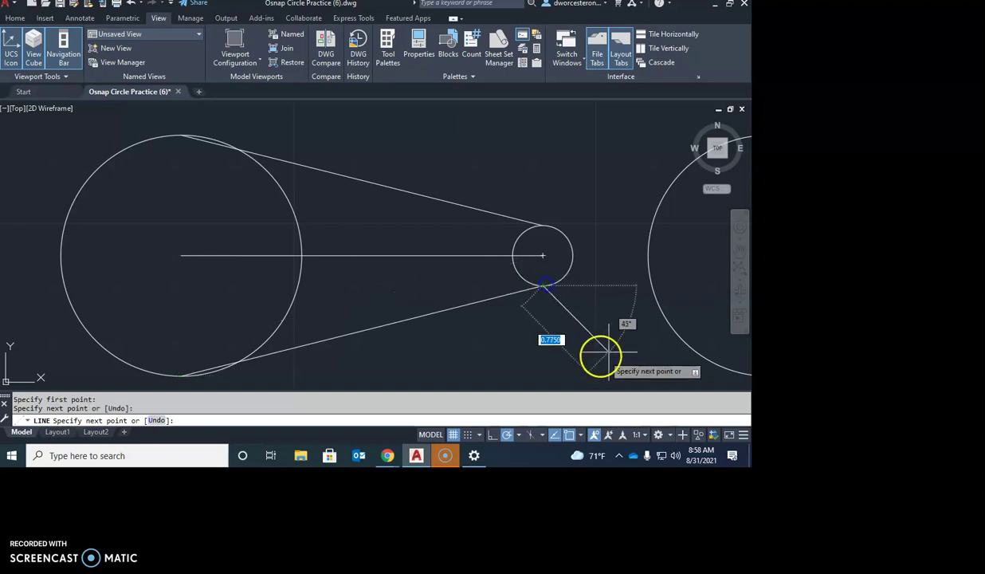
key(Escape)
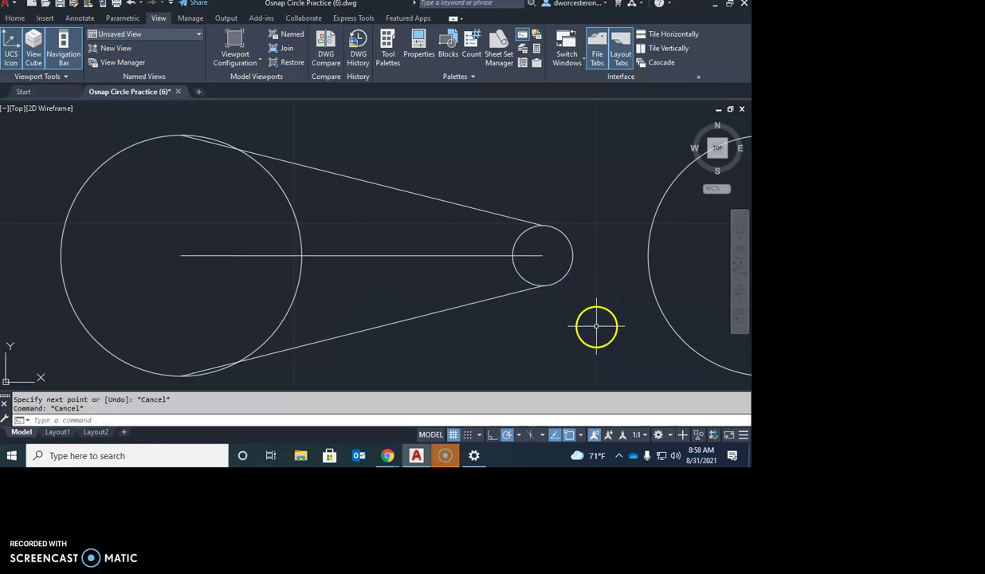
- On the lower-left circle pair, draw a line across the upper side, using a tangent snap override on both circles
scroll(509, 319, down, 2)
middle_drag(497, 338, 475, 231)
mouse_move(469, 317)
middle_down()
mouse_move(464, 236)
mouse_move(429, 246)
middle_up()
scroll(459, 236, down, 2)
scroll(365, 241, up, 2)
middle_drag(364, 242, 326, 228)
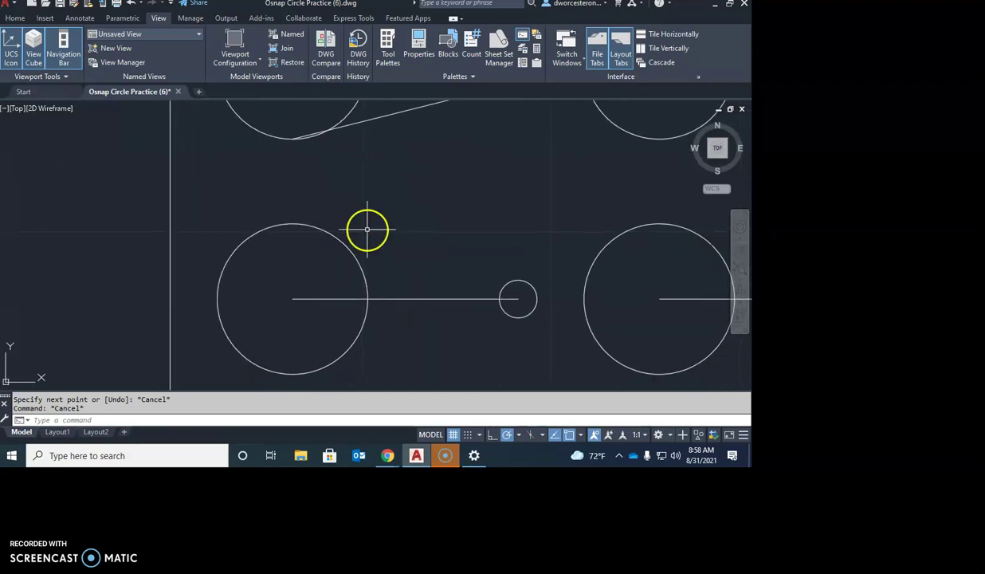
text(l)
key(Return)
text(tan)
key(Return)
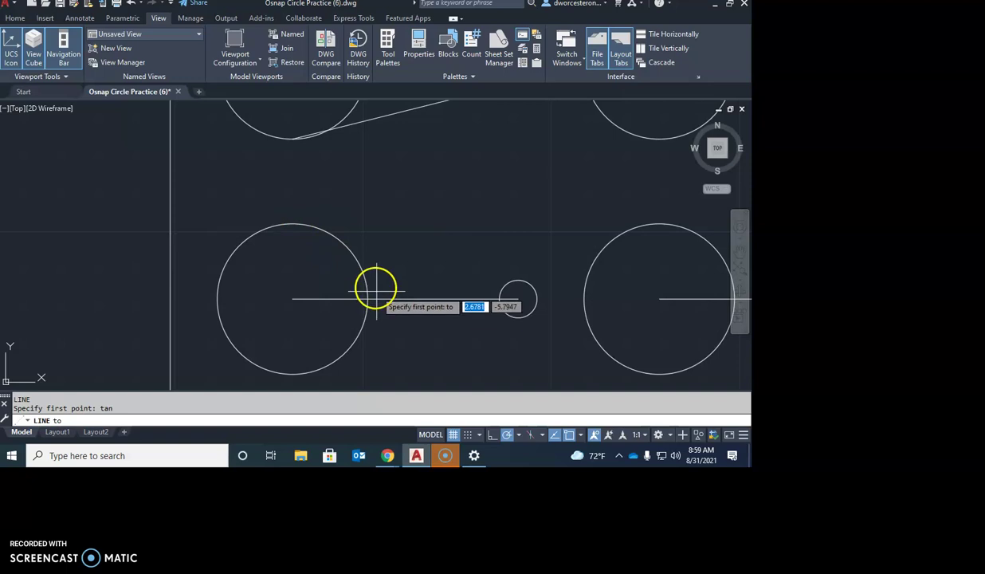
click(343, 247)
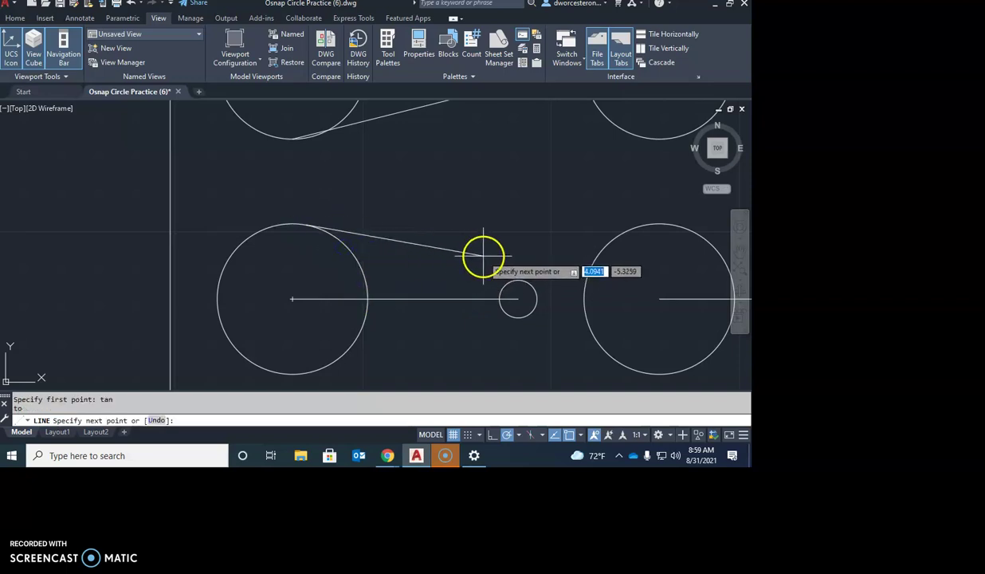
text(tan)
key(Return)
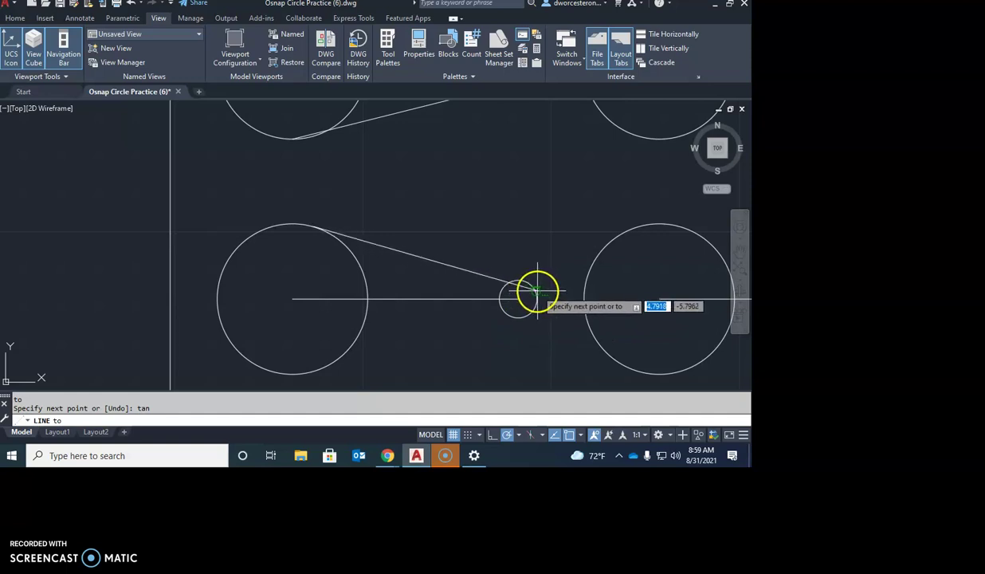
click(538, 292)
key(Escape)
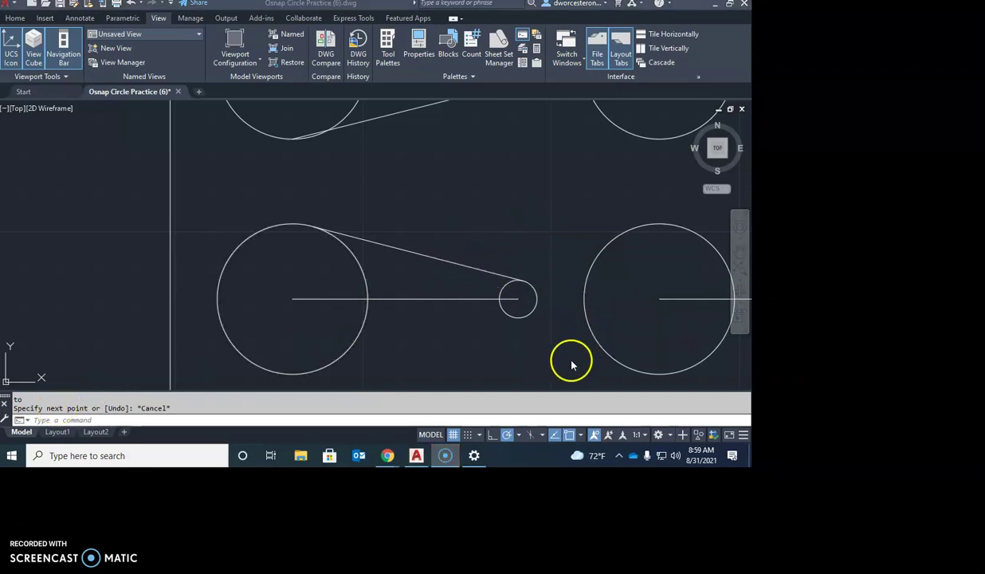
- Turn on the Nearest object snap
click(584, 435)
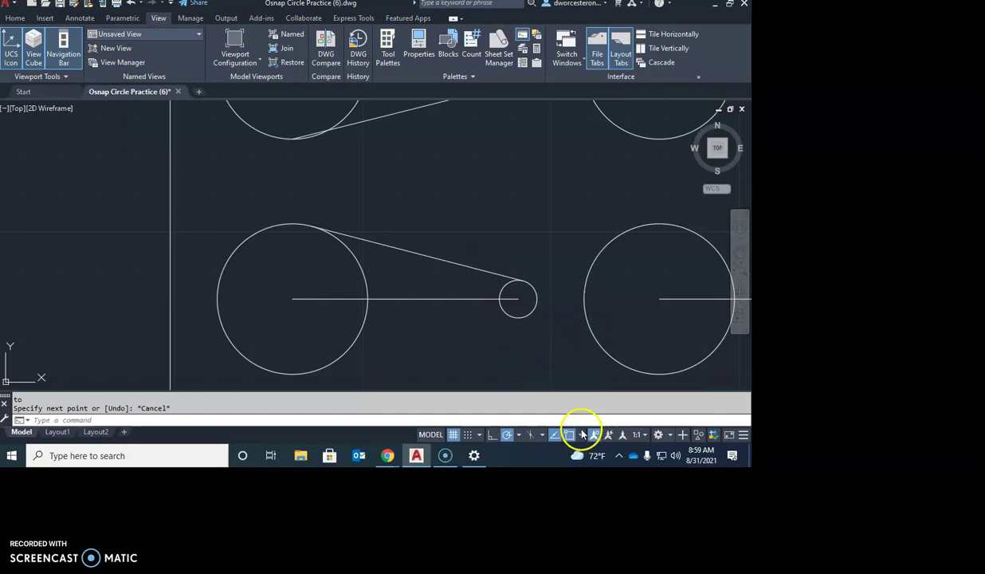
click(581, 435)
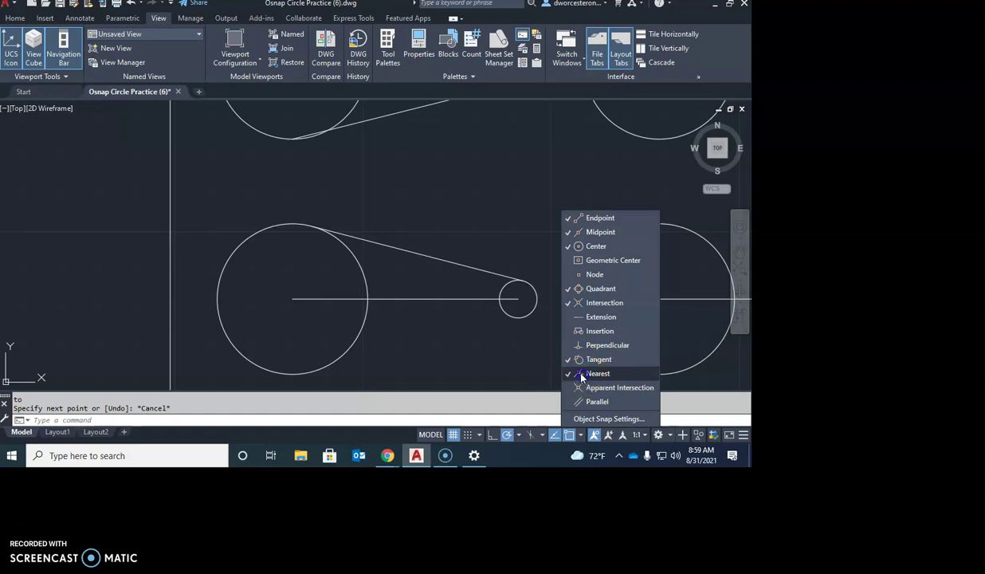
click(400, 341)
- Try to draw the lower connecting line between the large and small circles with the Nearest snap active, and undo it
text(l)
key(Return)
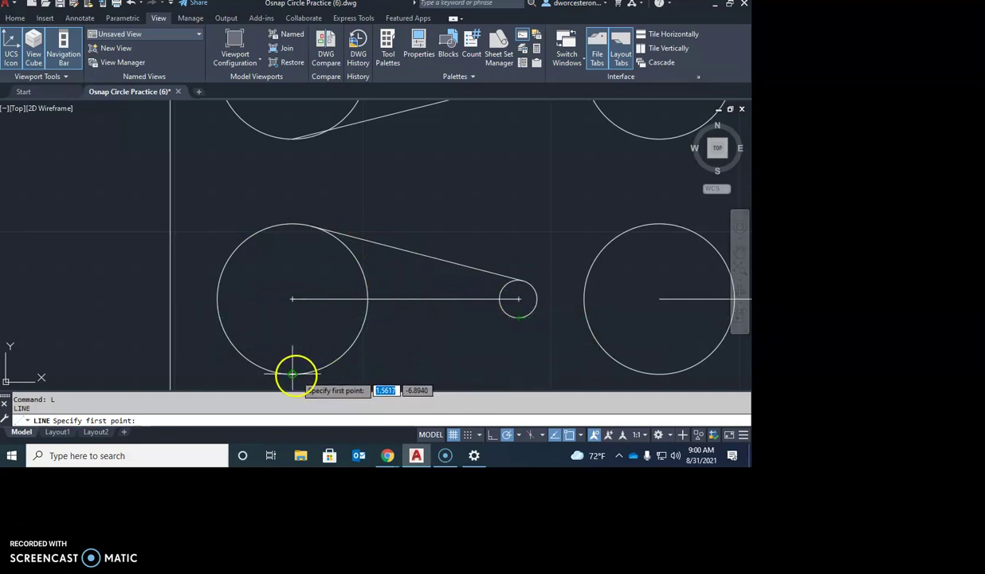
click(345, 353)
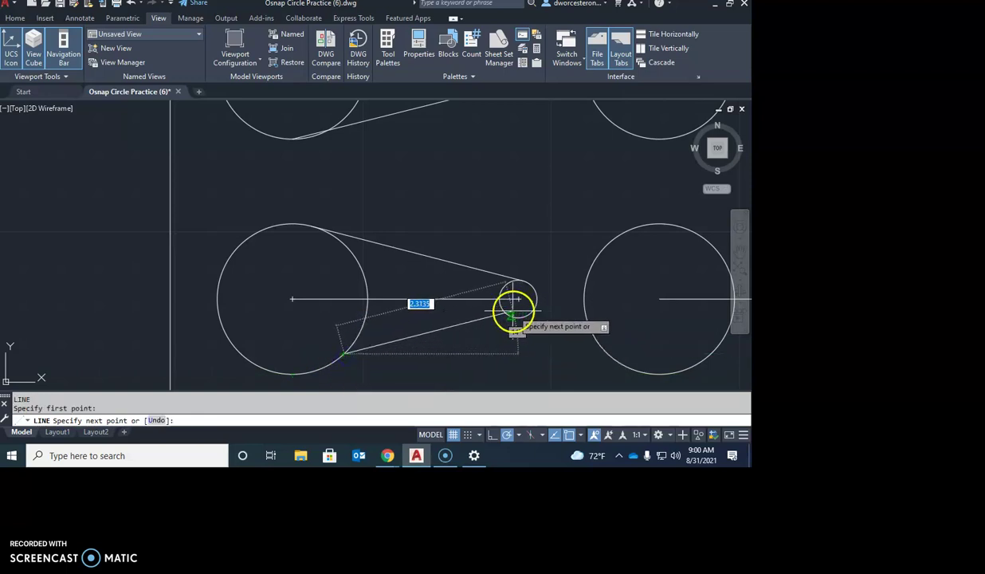
click(538, 308)
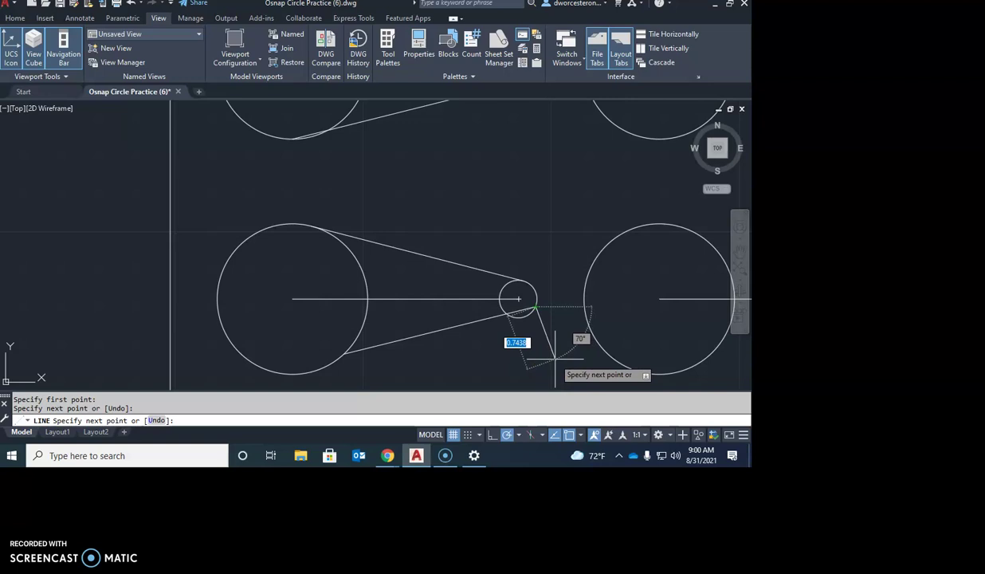
text(u)
key(Return)
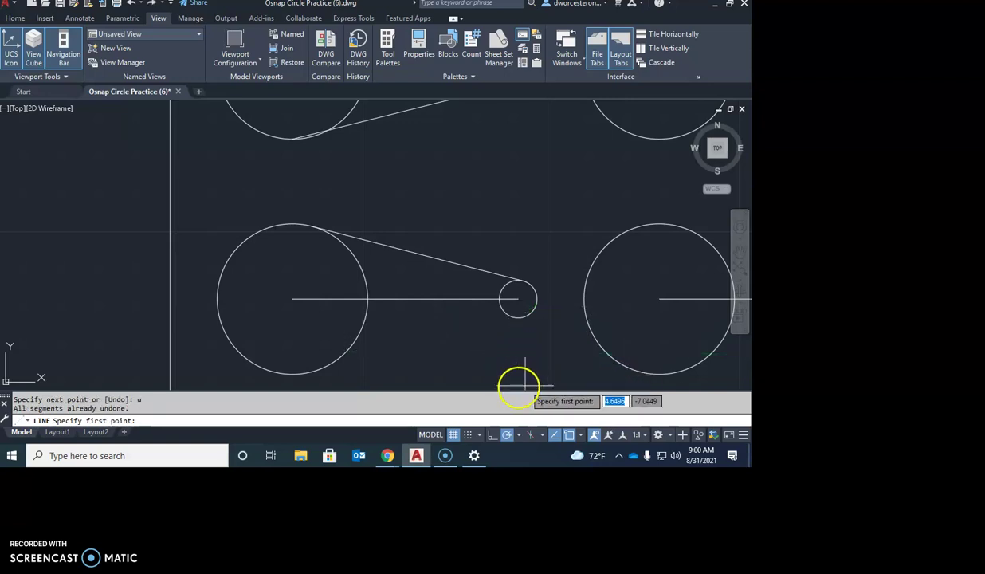
- Turn off the Nearest object snap and leave the Line command
click(582, 435)
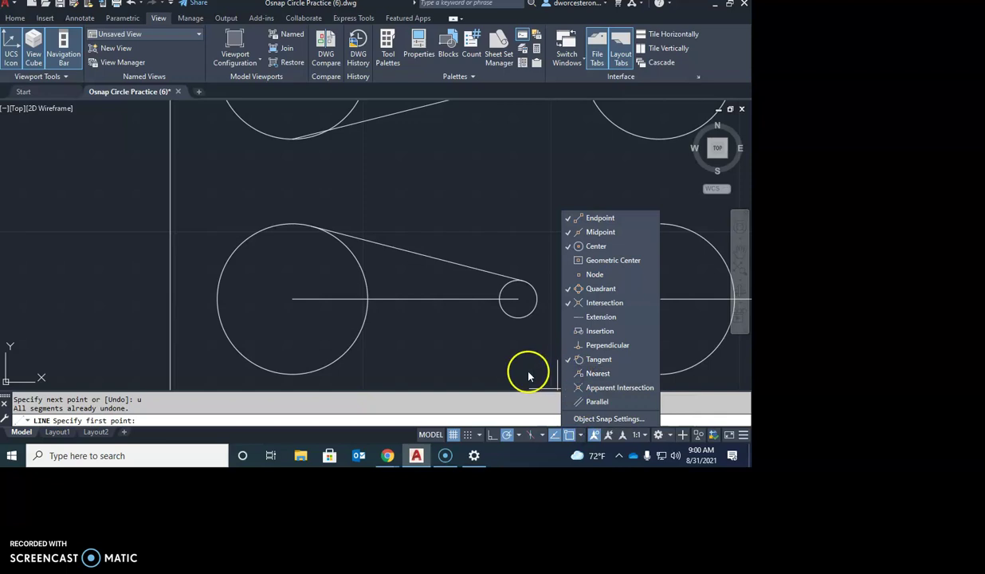
click(360, 367)
key(Escape)
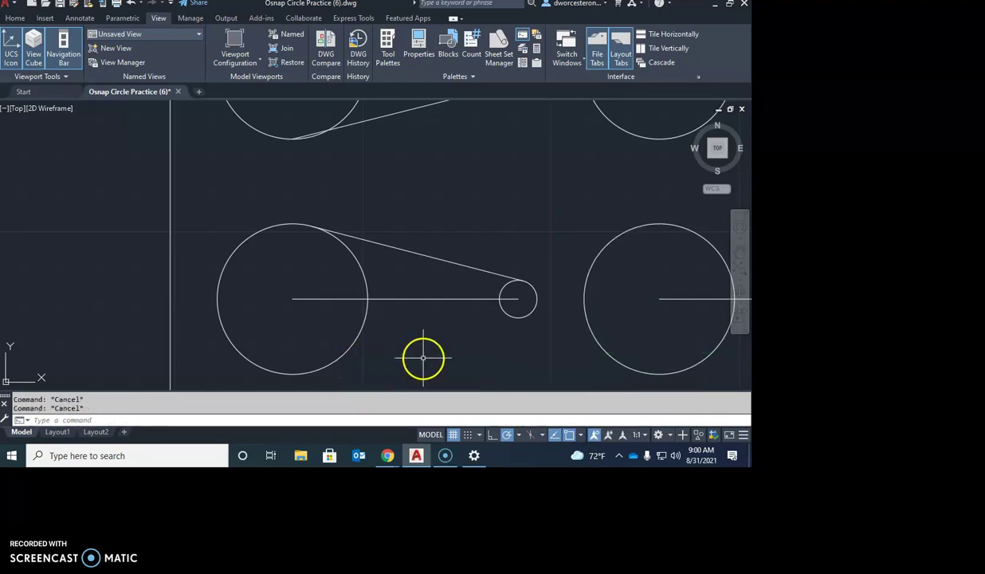
- Draw a line across the lower side of the lower-left circle pair, using a tangent snap override on both circles
text(L)
key(Return)
text(ta)
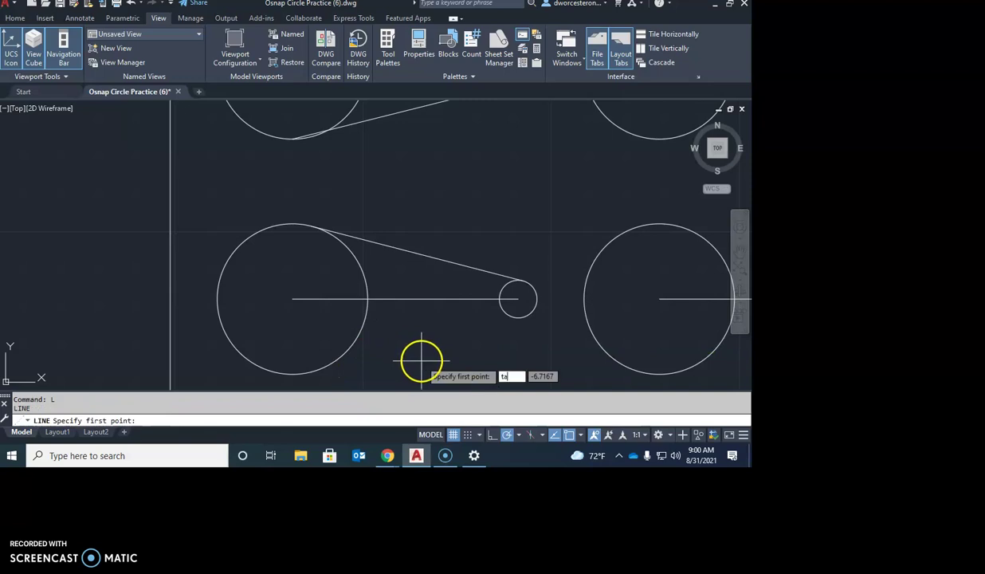
text(n)
key(Return)
click(330, 364)
text(t)
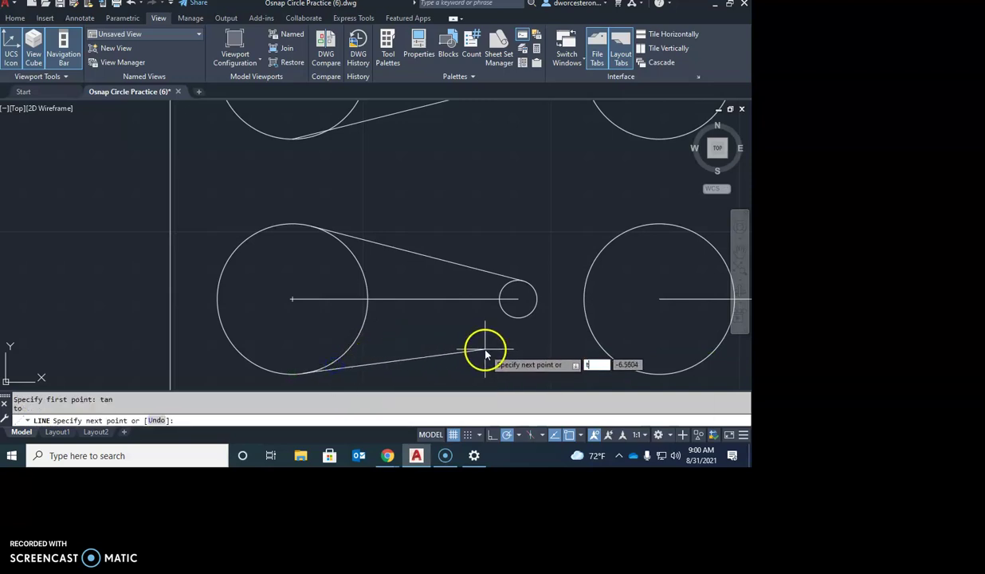
key(Return)
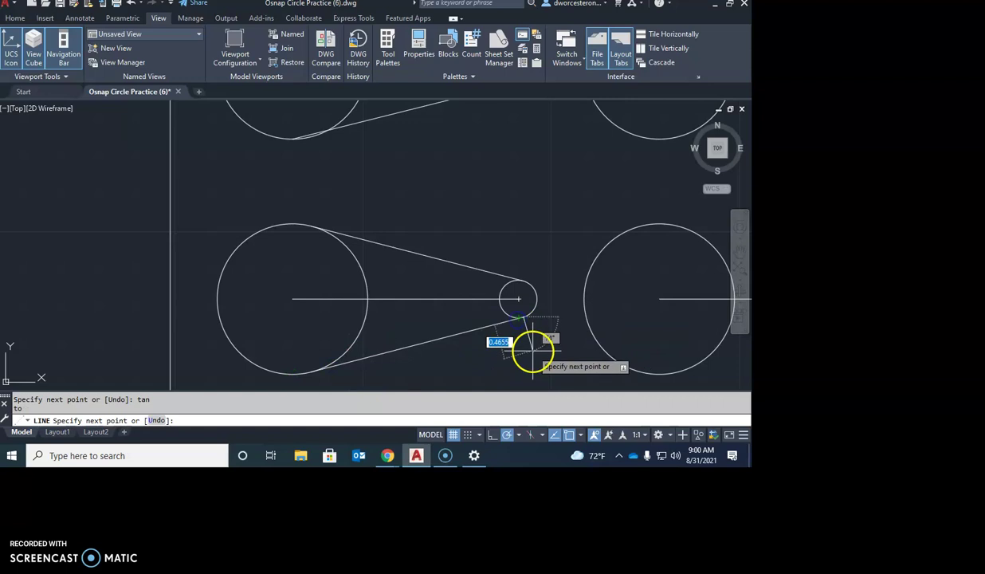
click(533, 348)
key(Escape)
key(Escape)
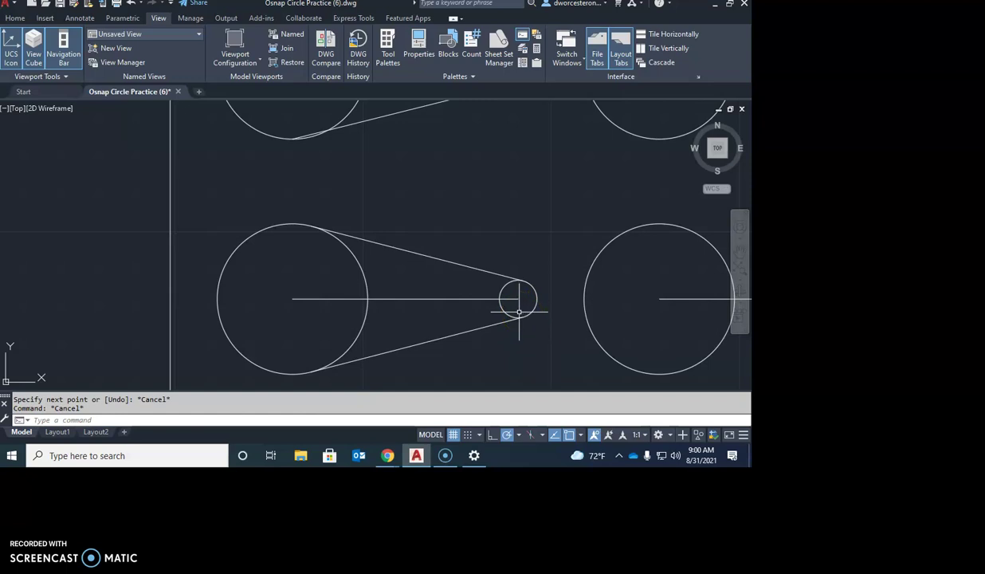
- Compare where the connecting lines meet the circles in the upper quadrant-snapped pair and the lower tangent-snapped pair
scroll(360, 199, up, 1)
scroll(362, 194, down, 3)
middle_drag(352, 293, 376, 240)
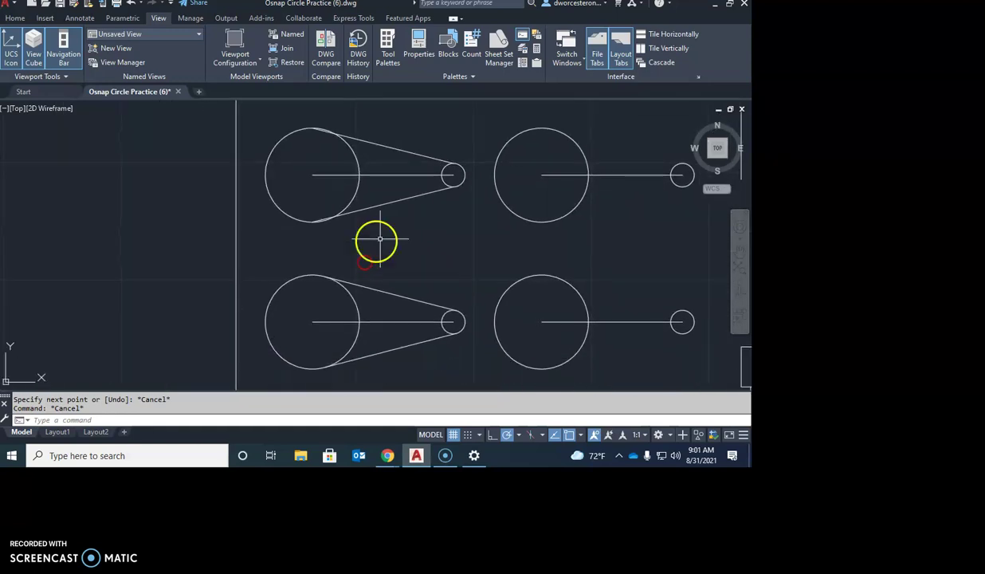
click(331, 365)
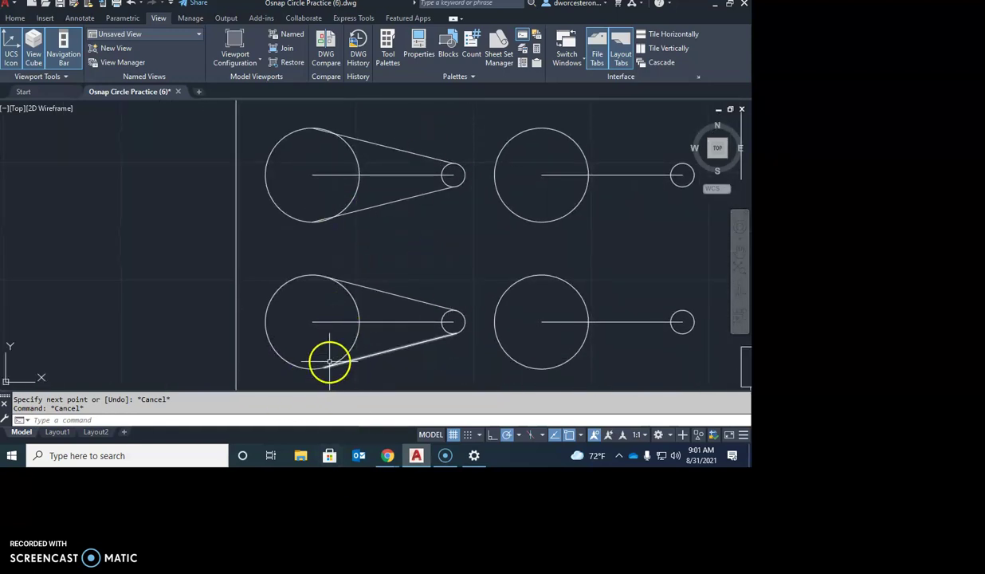
scroll(330, 364, down, 2)
scroll(330, 369, up, 4)
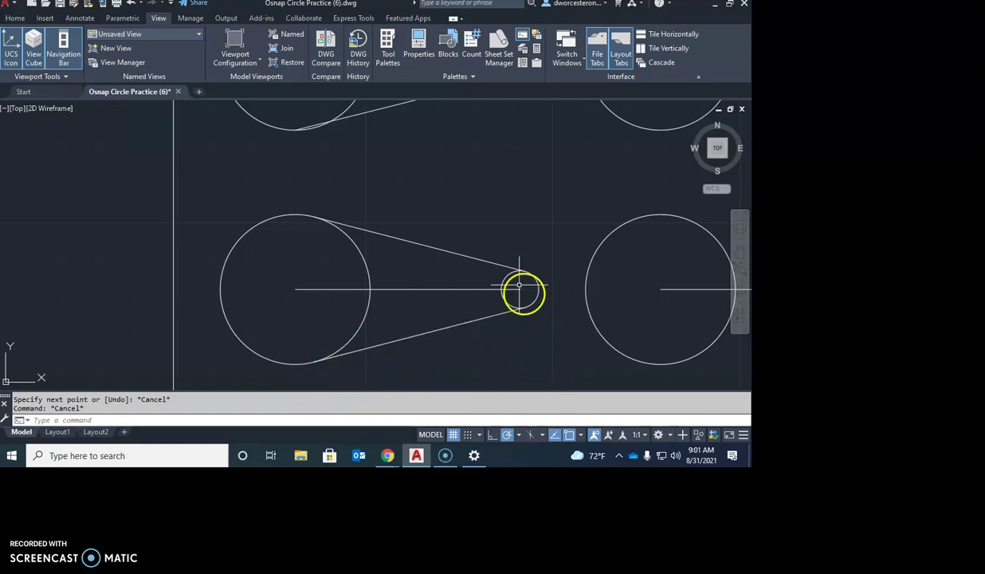
mouse_move(485, 214)
middle_down()
mouse_move(493, 363)
mouse_move(462, 263)
mouse_move(464, 216)
middle_up()
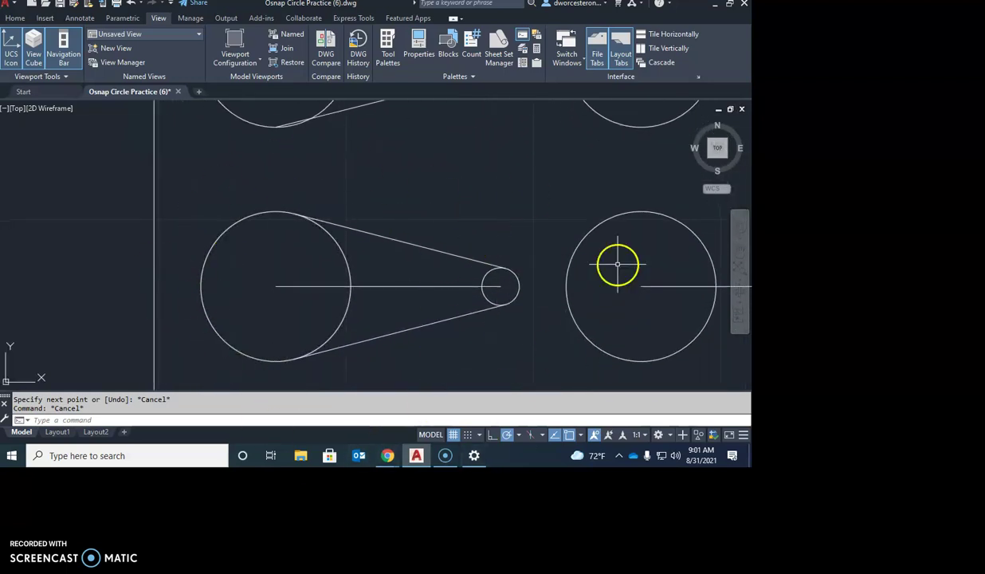
key(Escape)
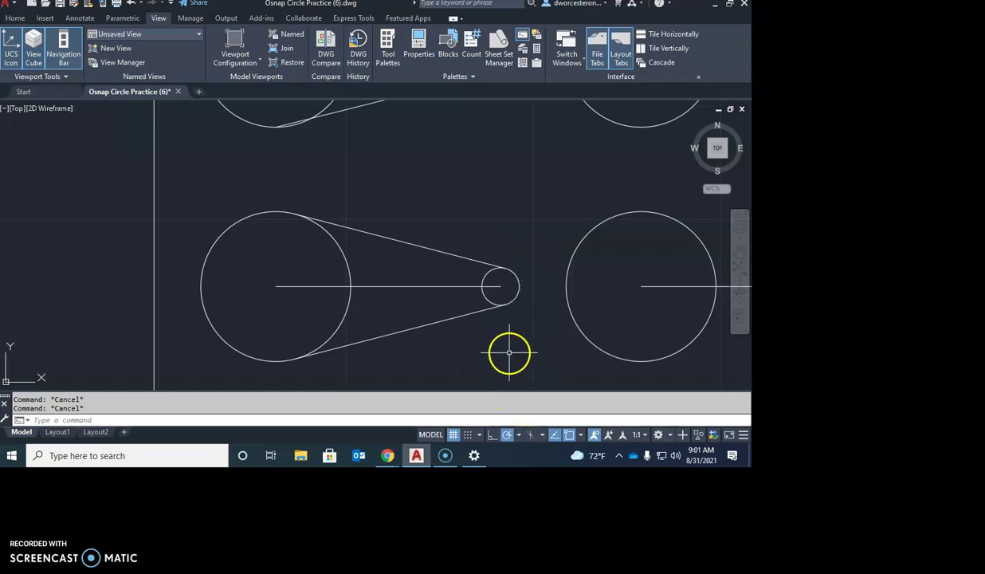
- Try trimming the inner arcs and centre line of the lower-left tangent-connected circle pair with a freehand fence, and undo it
text(tr)
key(Return)
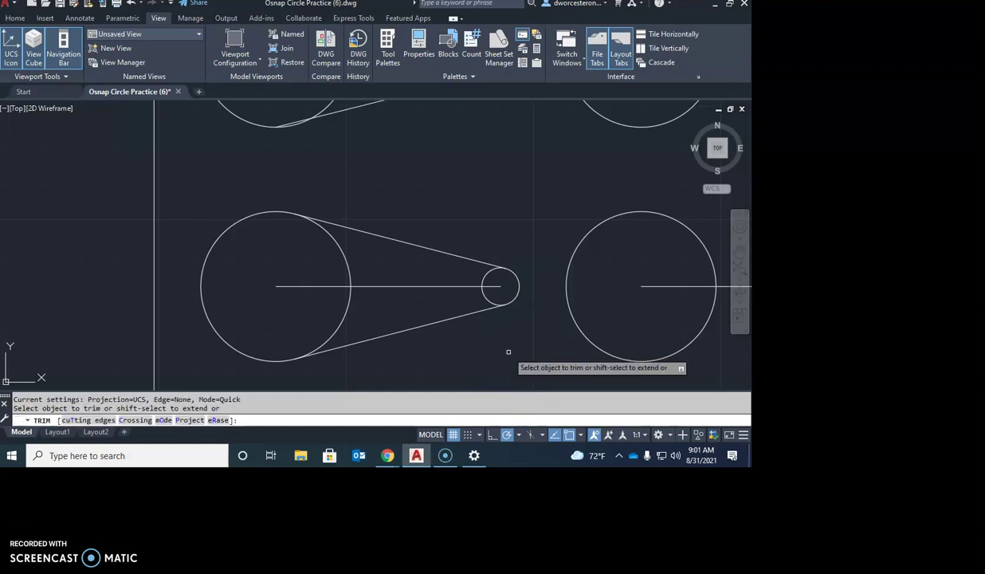
drag(498, 276, 348, 268)
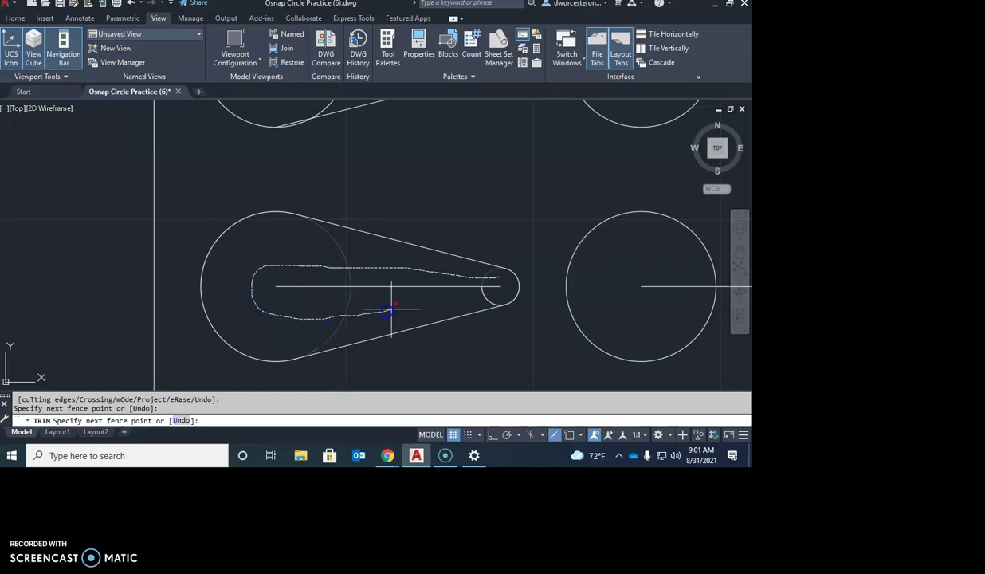
mouse_move(491, 295)
mouse_down()
mouse_move(433, 275)
mouse_move(446, 280)
mouse_up()
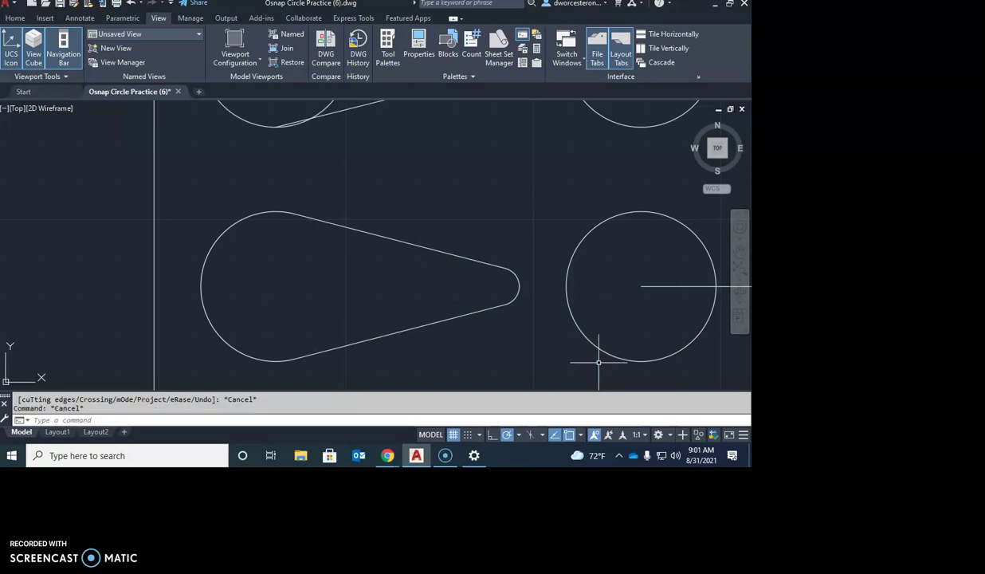
text(u)
key(Return)
- Repeat the freehand-fence Trim from the small circle through the large one in the lower-left pair, and undo it
text(tr)
key(Return)
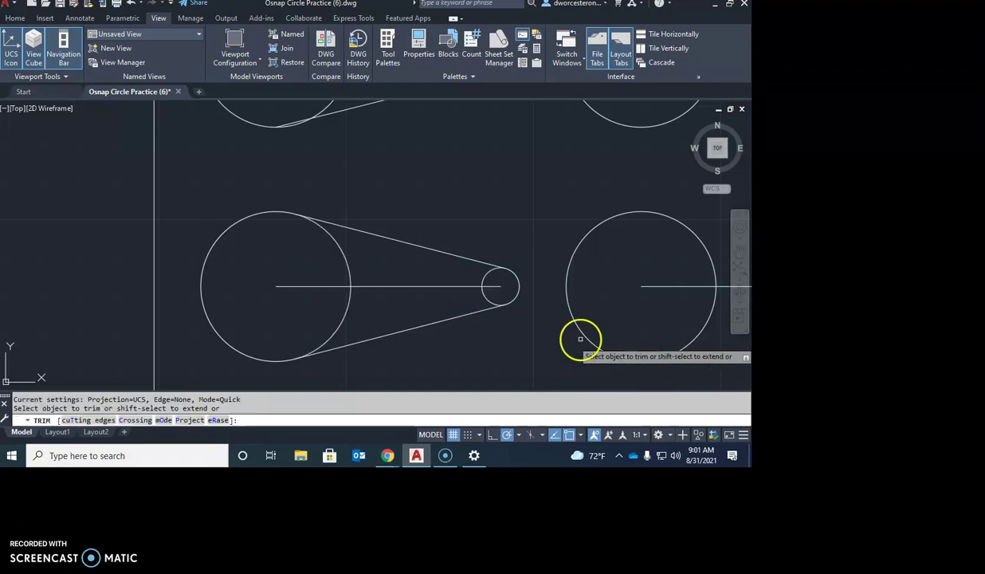
mouse_move(499, 279)
mouse_down()
mouse_move(423, 278)
mouse_move(289, 302)
mouse_move(500, 295)
mouse_move(440, 280)
mouse_up()
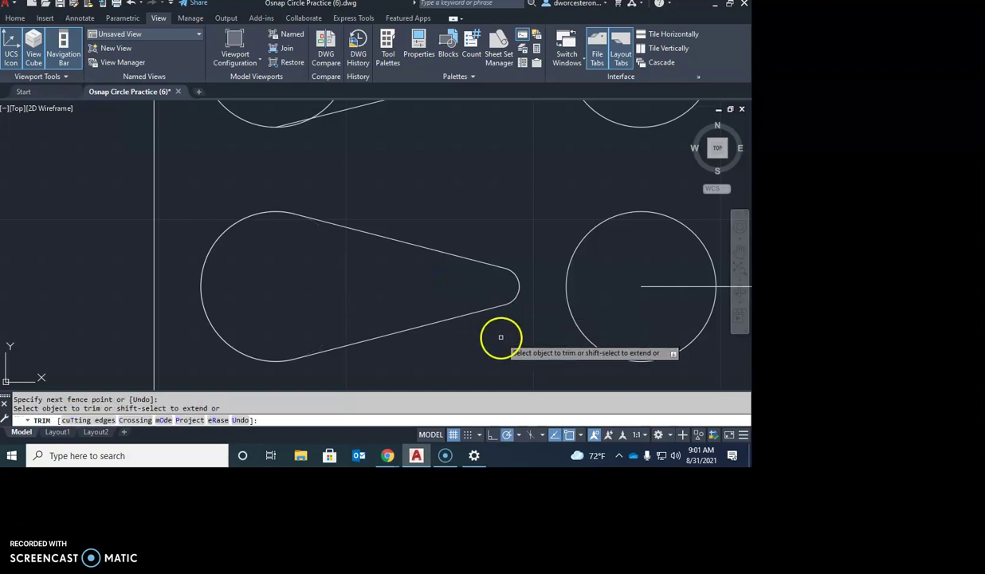
key(Escape)
text(u)
key(Return)
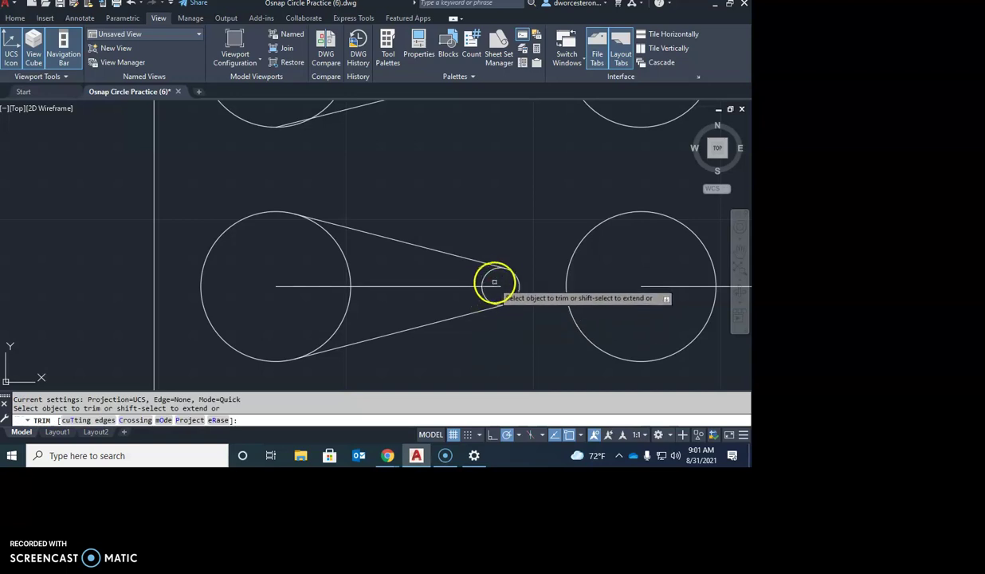
- Try trimming the inside of the lower-left pair with a zigzag freehand fence crossing both inner arcs and the centre line, and undo it
mouse_move(502, 281)
mouse_down()
mouse_move(460, 301)
mouse_move(505, 300)
mouse_move(360, 269)
mouse_up()
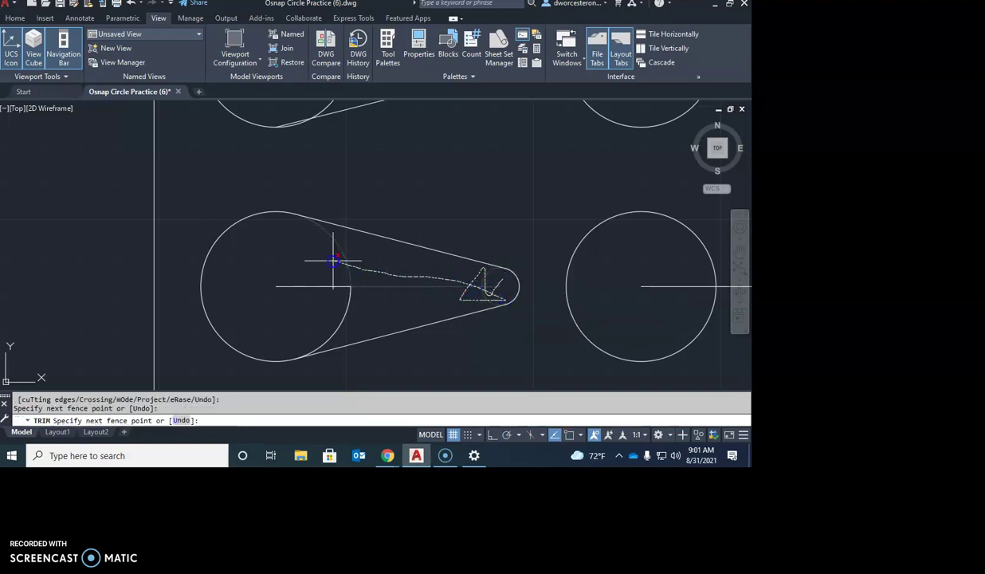
drag(316, 295, 374, 325)
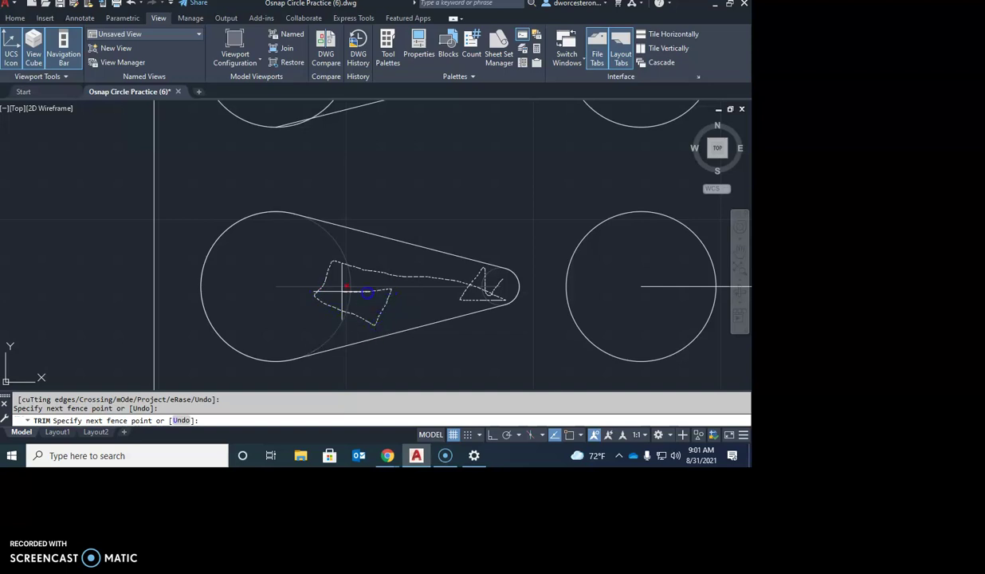
mouse_move(414, 287)
mouse_down()
mouse_move(379, 279)
mouse_move(329, 288)
mouse_move(394, 288)
mouse_move(312, 305)
mouse_move(285, 290)
mouse_move(390, 302)
mouse_up()
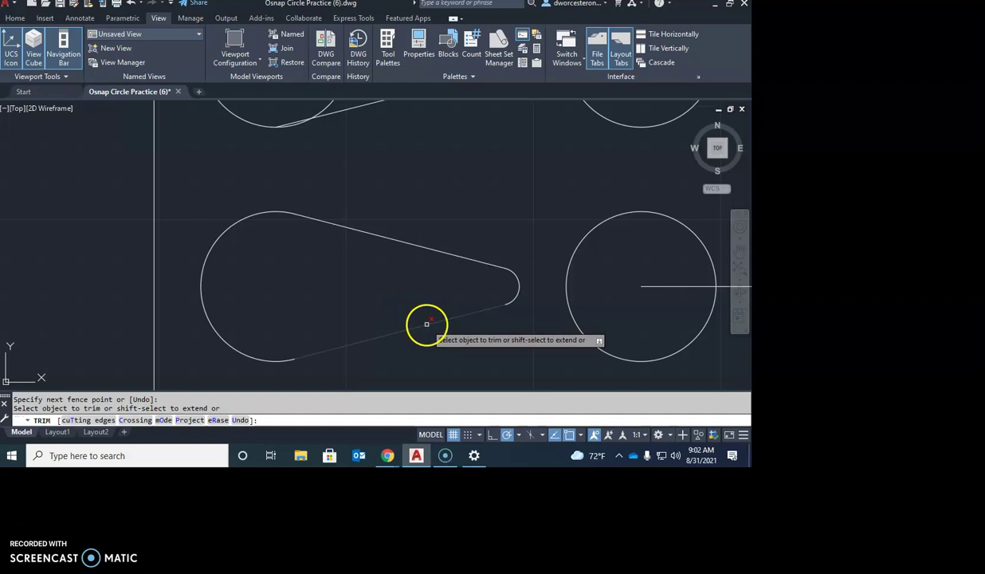
key(Escape)
key(Escape)
text(u)
key(Return)
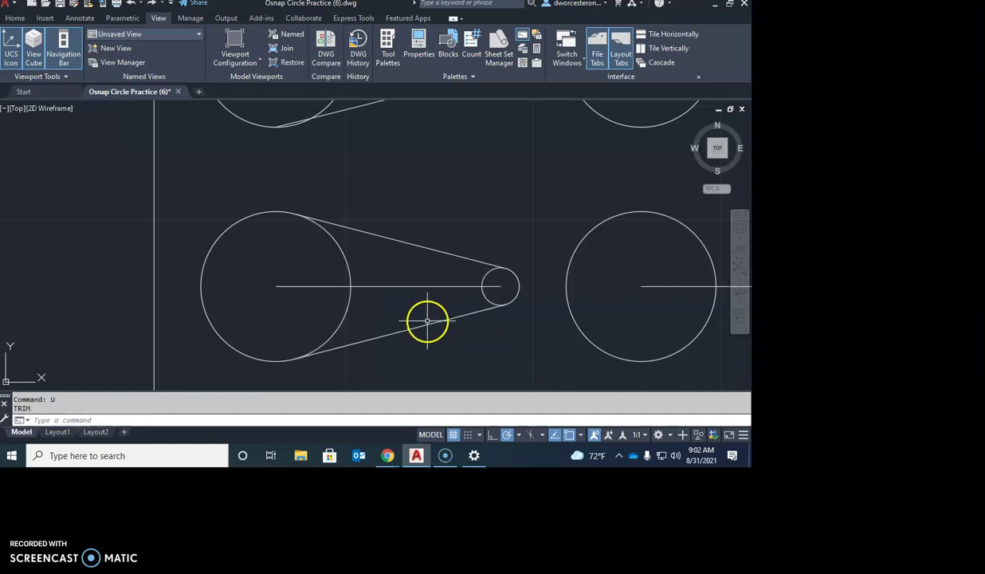
- Try another fence trim of the segments between the two tangent lines of the lower-left pair, and undo it
mouse_move(492, 279)
mouse_down()
mouse_move(278, 260)
mouse_move(257, 294)
mouse_move(494, 295)
mouse_move(440, 281)
mouse_up()
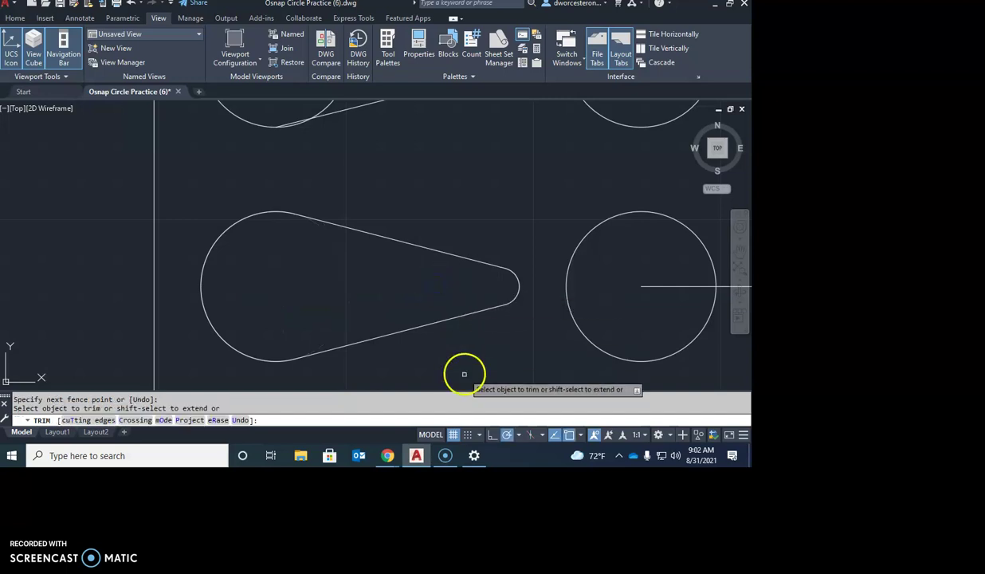
key(Escape)
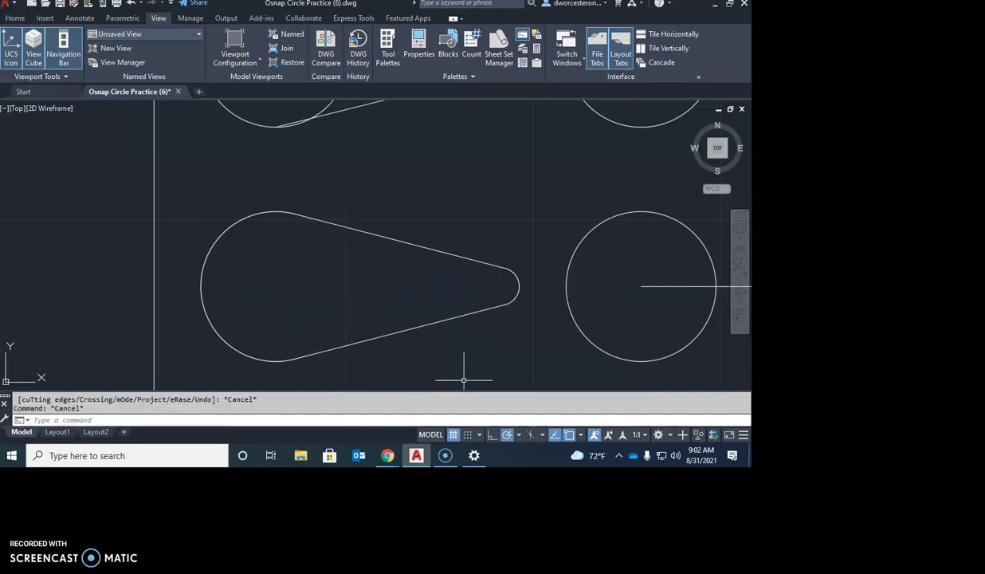
text(u)
key(Return)
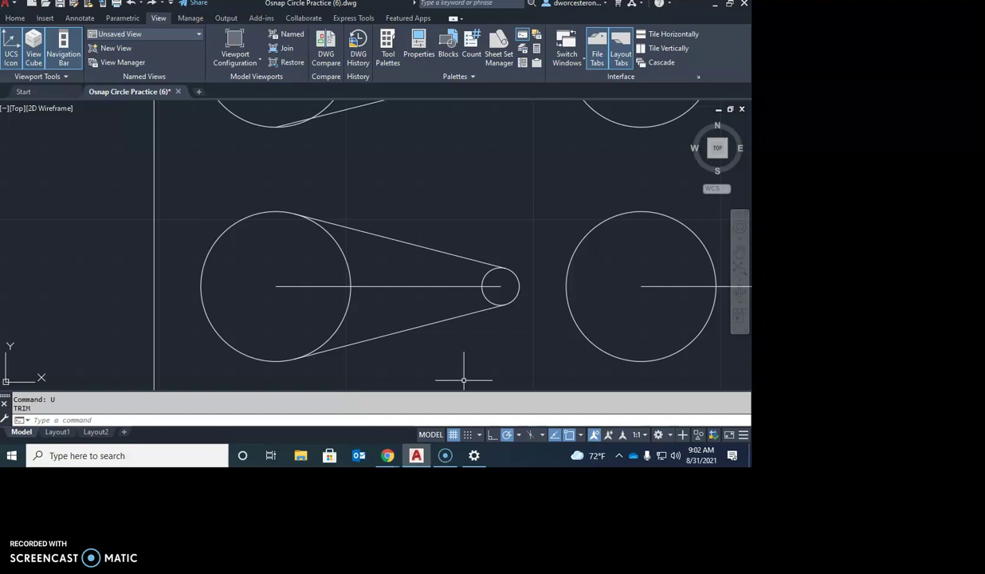
- Trim the lower-left tangent-connected pair to its outer outline, removing the inner arcs and centre line with single picks and a freehand fence
text(tr)
key(Return)
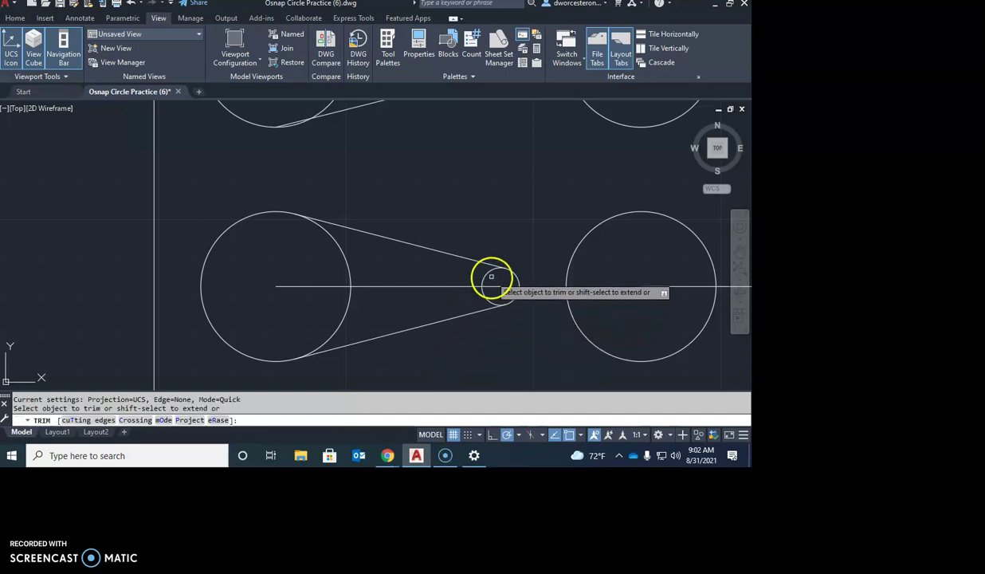
click(489, 274)
click(490, 286)
click(489, 298)
click(410, 285)
click(382, 267)
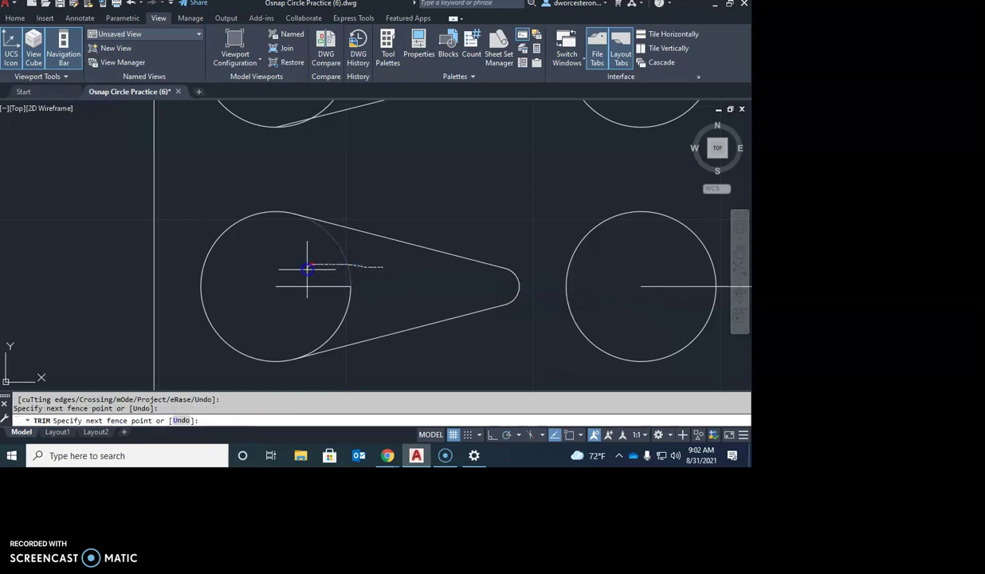
key(Return)
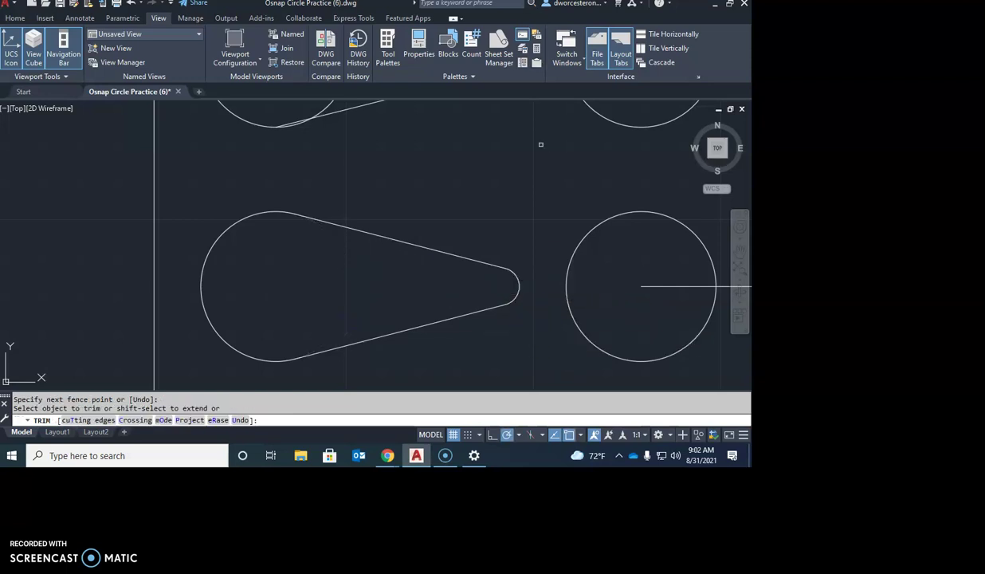
key(Escape)
key(Escape)
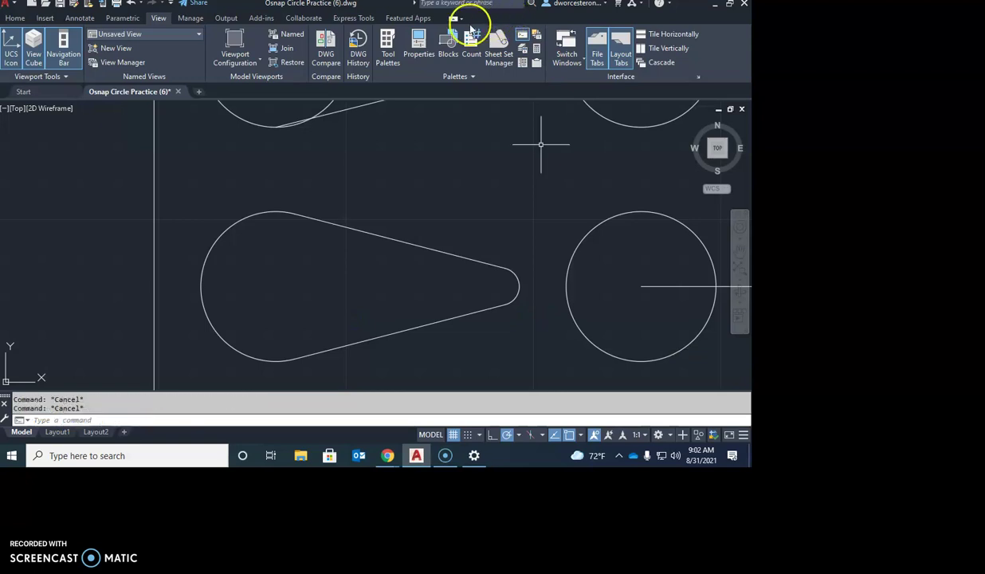
- Trim the inner arcs and centre line of the upper-left quadrant-connected circle pair with a freehand fence
middle_drag(422, 156, 405, 347)
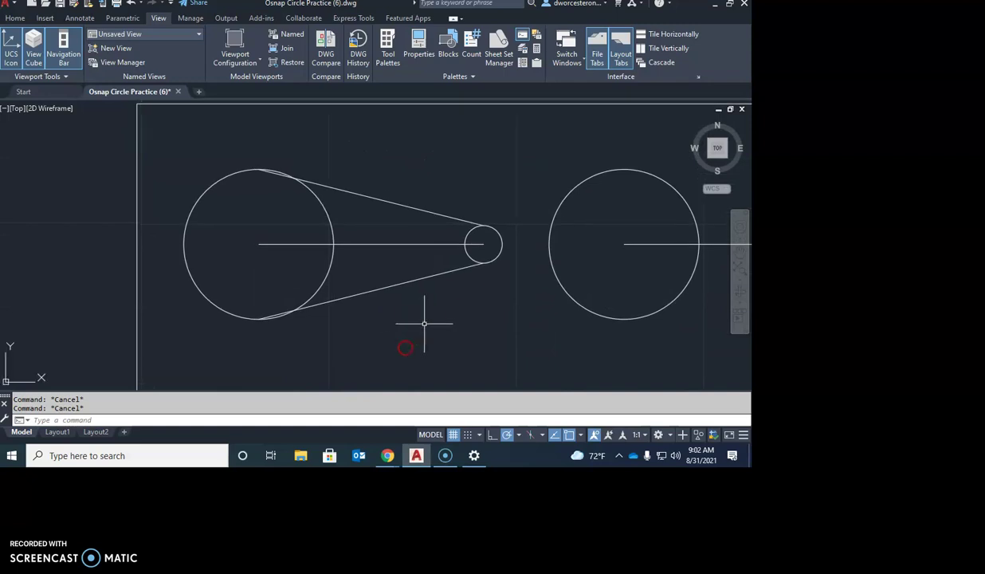
text(tr)
key(Return)
mouse_move(485, 240)
mouse_down()
mouse_move(348, 226)
mouse_move(239, 232)
mouse_move(334, 259)
mouse_move(430, 251)
mouse_move(475, 262)
mouse_move(476, 250)
mouse_move(461, 240)
mouse_move(384, 255)
mouse_move(262, 289)
mouse_move(314, 286)
mouse_move(281, 304)
mouse_up()
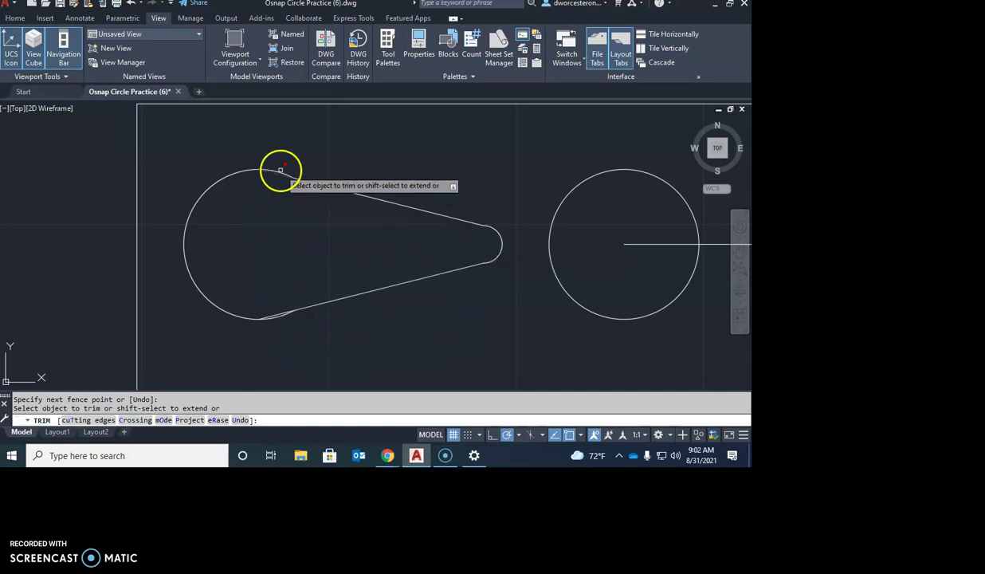
- Trim the two leftover large-circle arc pieces outside the upper and lower connecting lines of the upper-left pair, and end the Trim command
scroll(279, 167, up, 7)
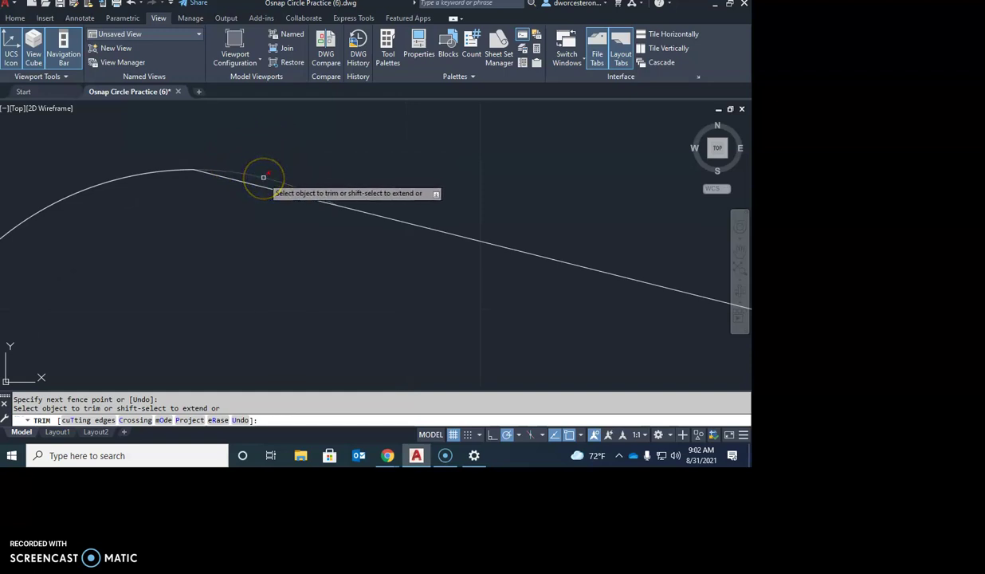
click(263, 177)
scroll(343, 147, down, 3)
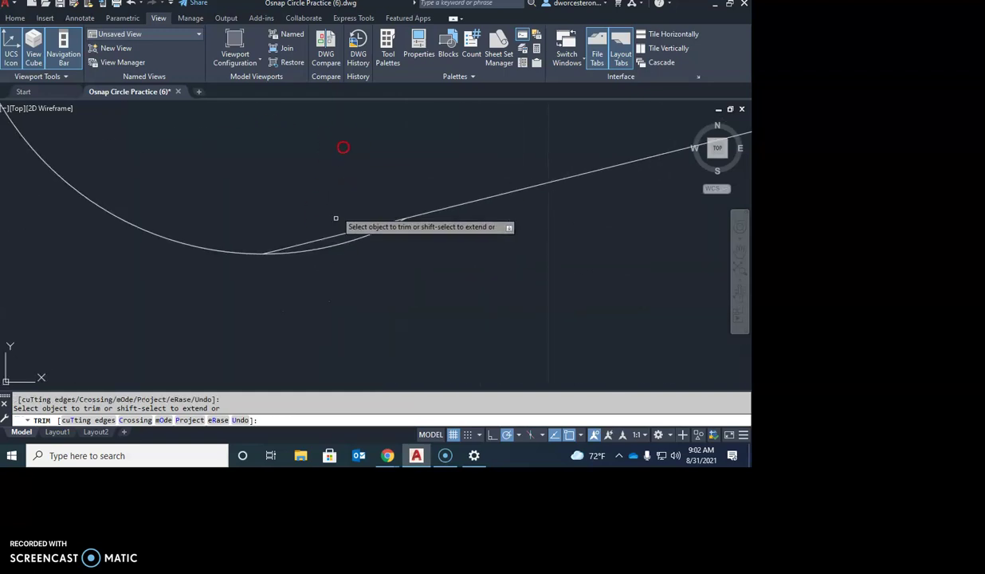
click(341, 245)
scroll(383, 199, down, 5)
middle_drag(383, 262, 376, 241)
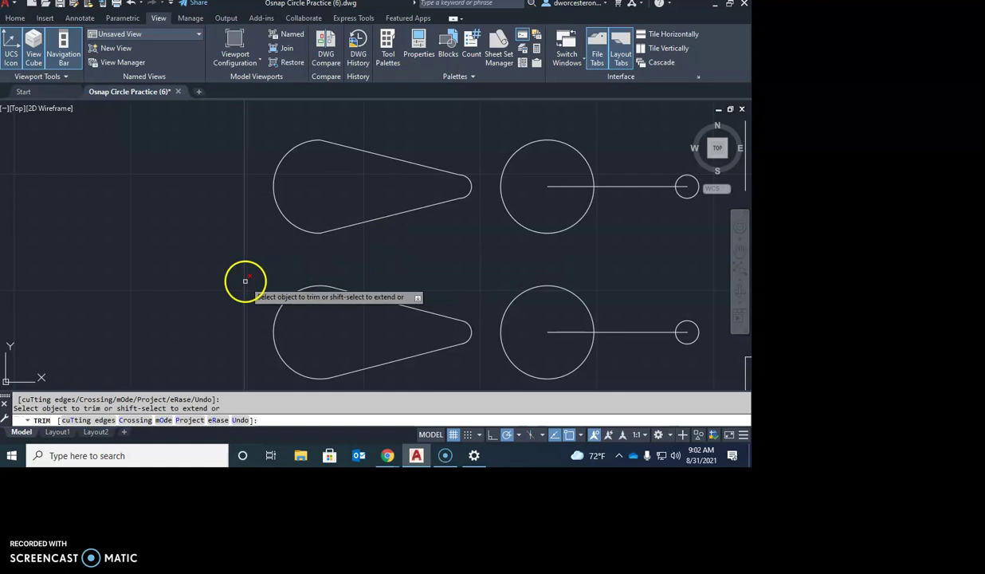
key(Escape)
- Select the upper tangent line and its adjoining arcs in the lower-left outline to examine how line and arcs meet at both ends
middle_drag(489, 269, 560, 291)
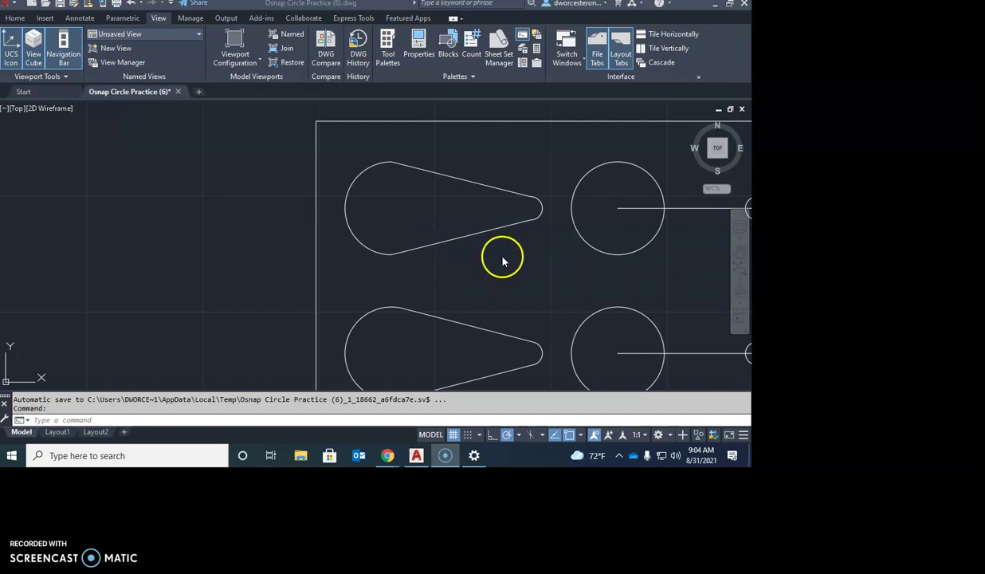
click(469, 249)
middle_drag(473, 270, 411, 261)
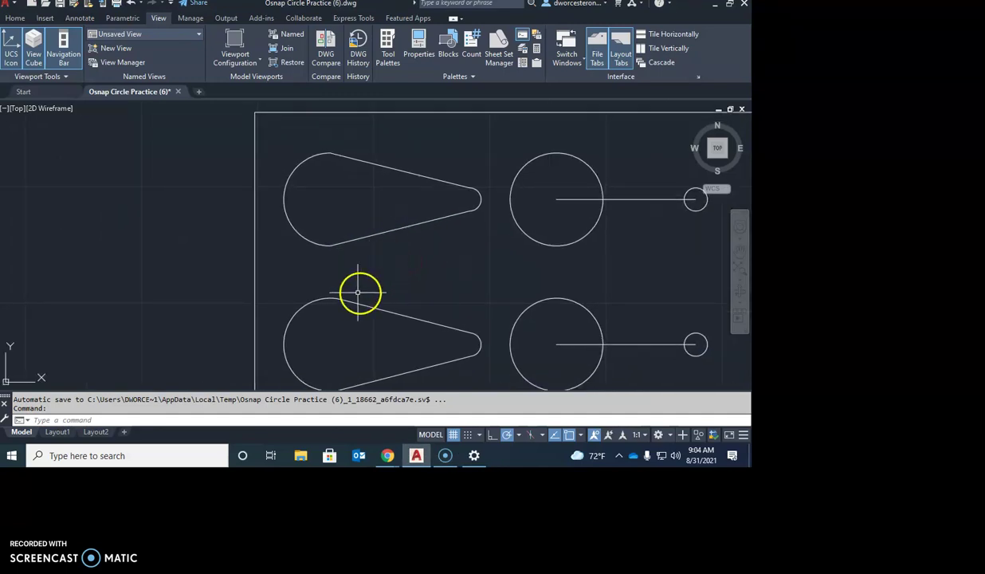
scroll(346, 302, up, 6)
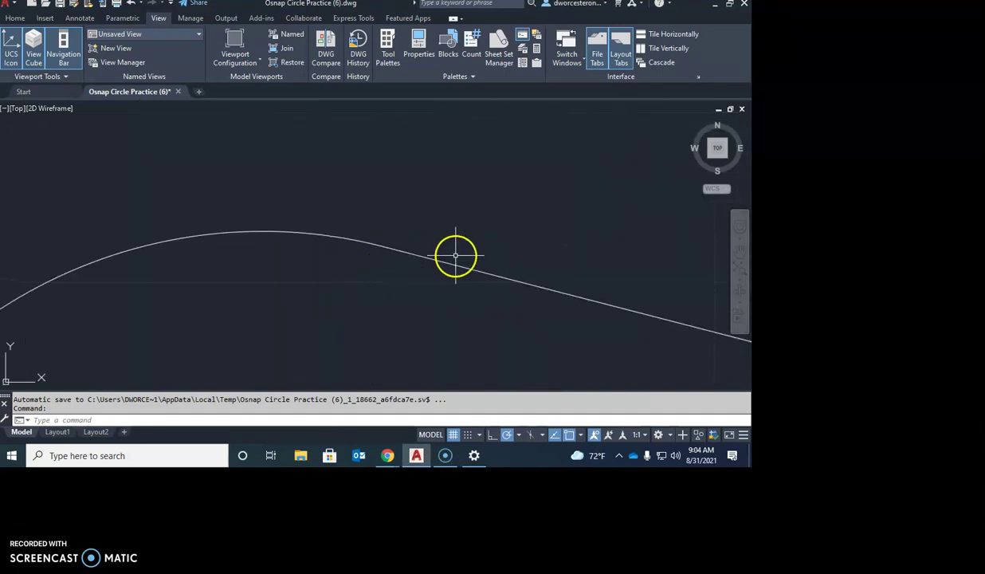
click(456, 259)
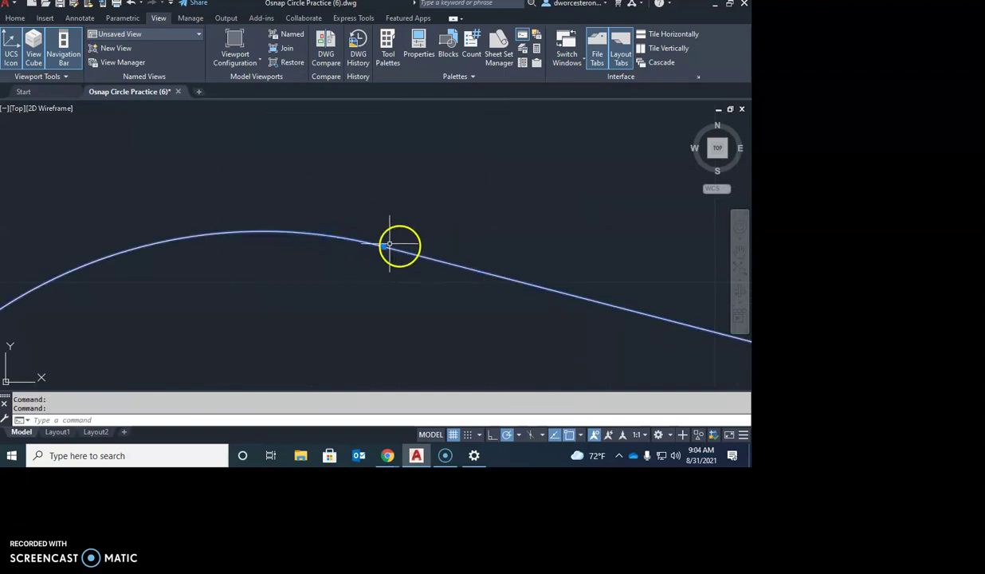
scroll(390, 245, up, 1)
scroll(432, 263, down, 4)
middle_drag(519, 297, 249, 231)
middle_drag(552, 330, 431, 299)
scroll(407, 281, up, 4)
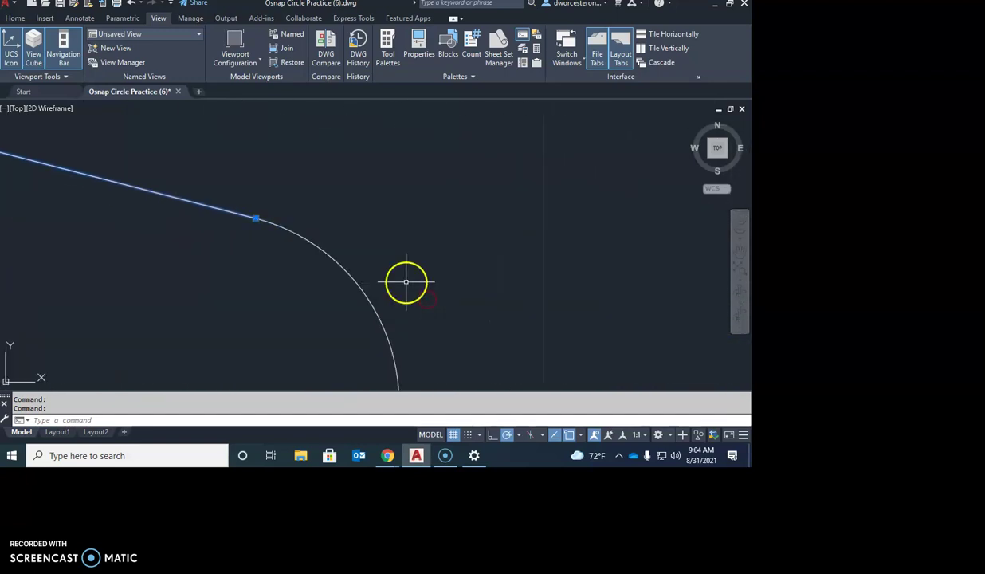
click(308, 252)
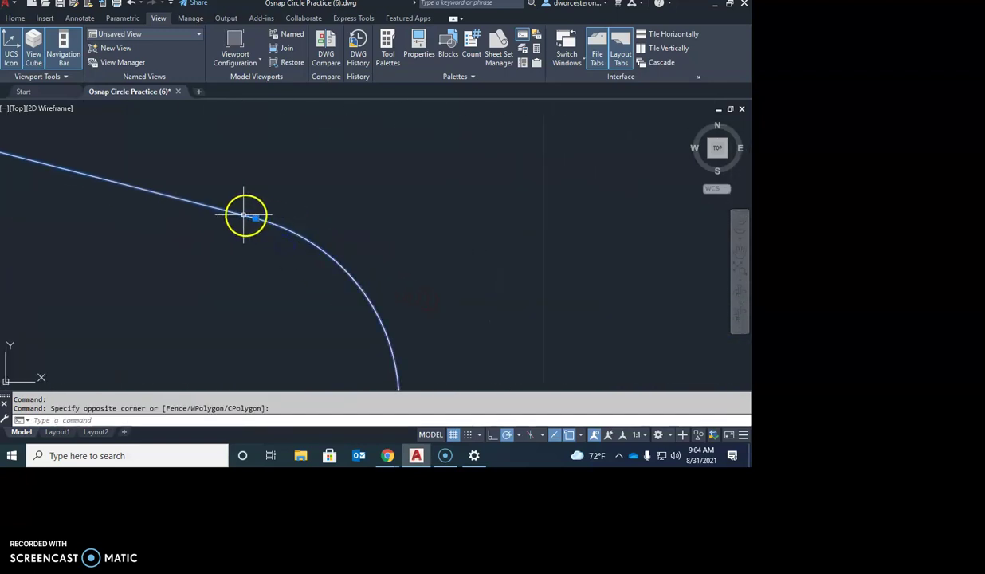
- Examine where the upper line meets the small and large arcs of the upper-left quadrant-connected outline, and clear the selection
scroll(246, 211, down, 5)
middle_drag(248, 201, 301, 381)
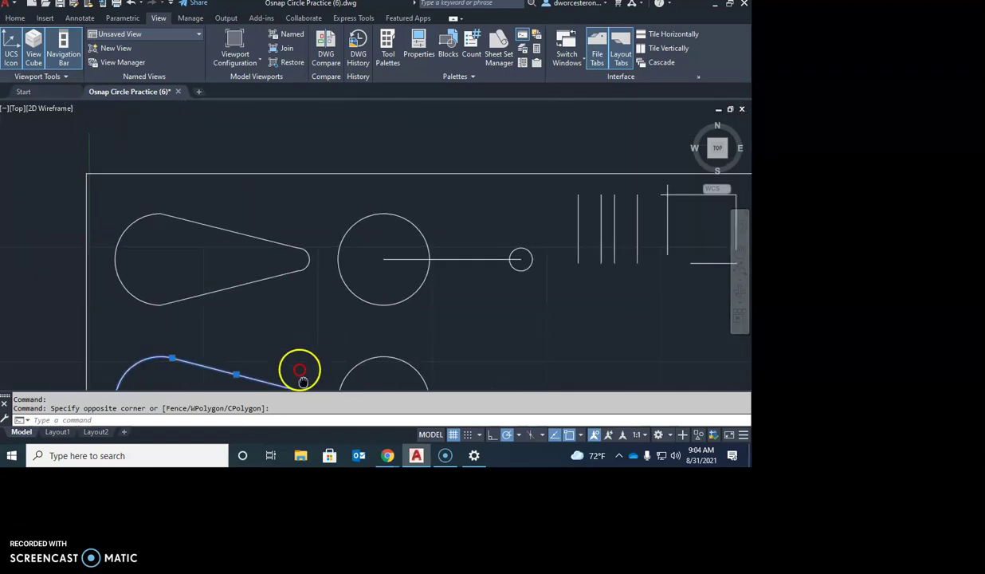
scroll(306, 288, up, 6)
middle_drag(292, 293, 439, 297)
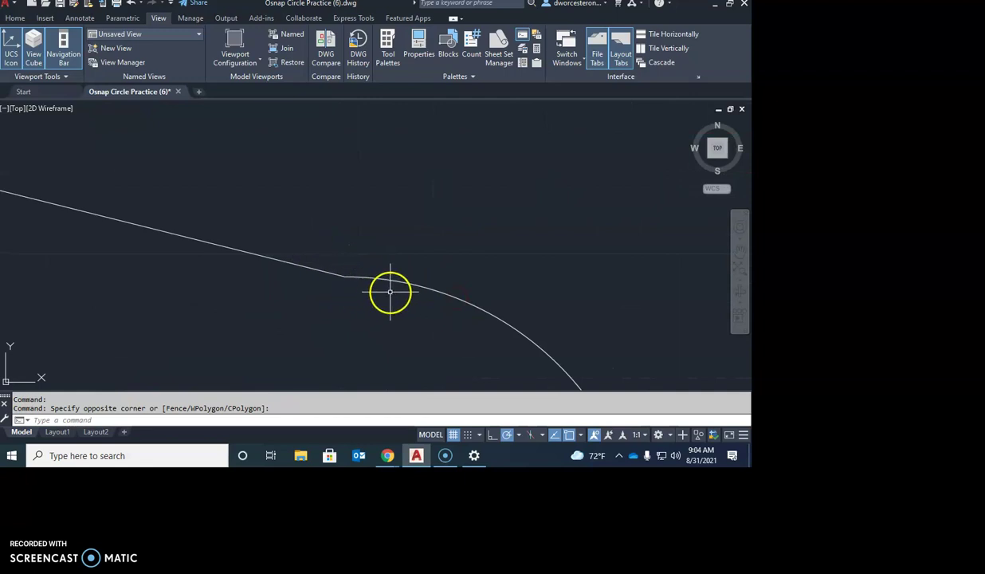
scroll(295, 289, down, 2)
scroll(557, 330, down, 3)
mouse_move(277, 281)
middle_down()
mouse_move(327, 293)
mouse_move(341, 237)
mouse_move(319, 276)
middle_up()
scroll(333, 266, up, 3)
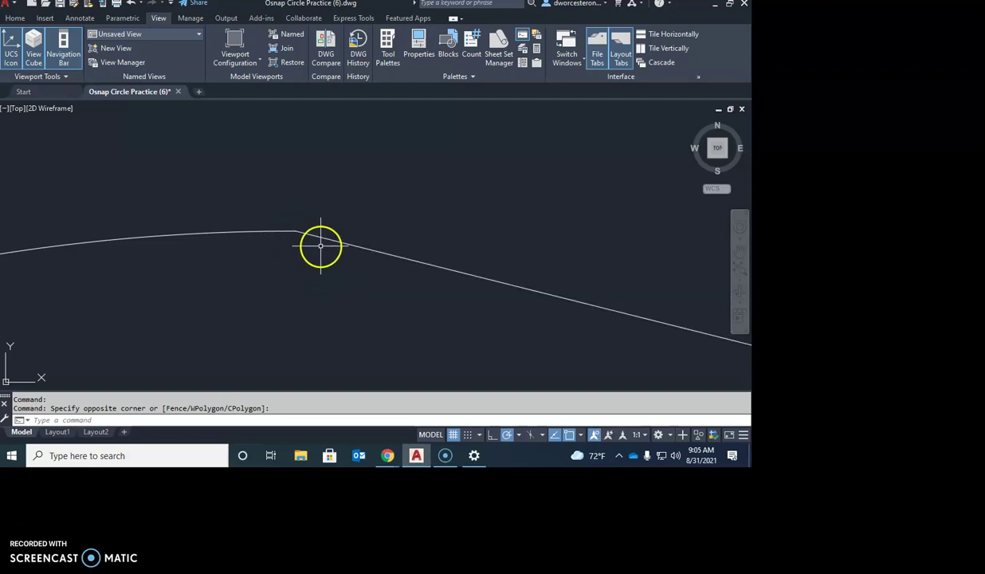
scroll(323, 245, down, 8)
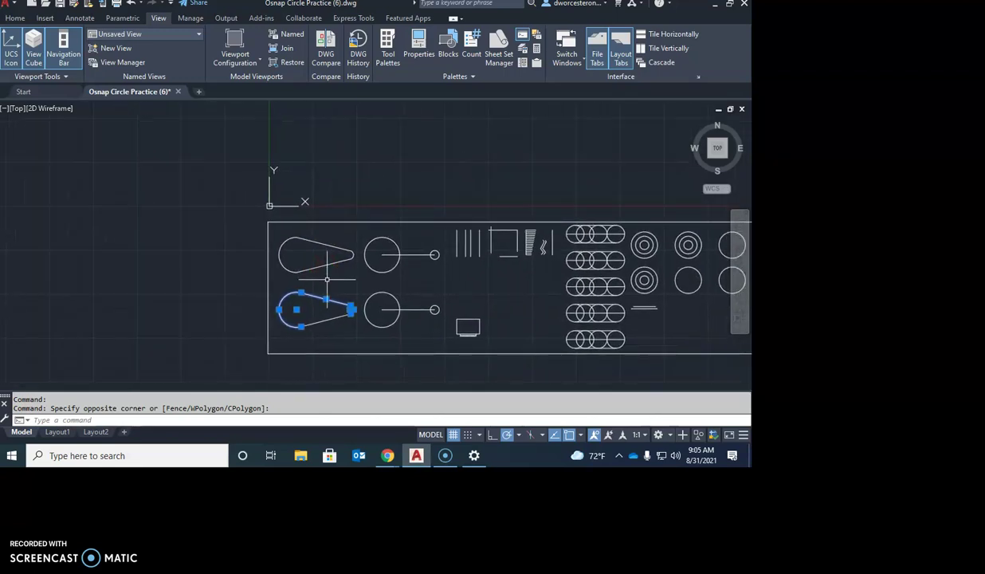
key(Escape)
key(Escape)
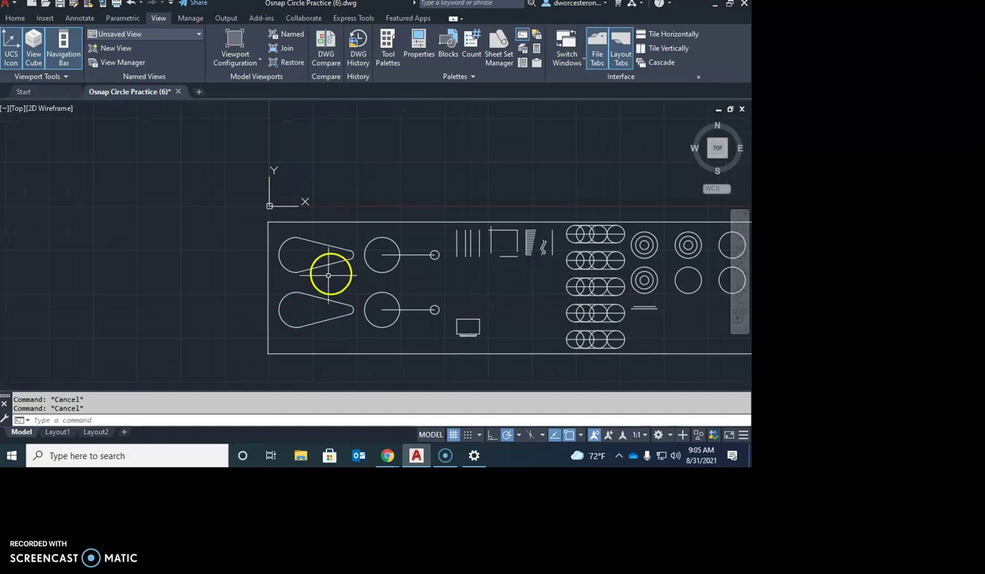
scroll(323, 275, up, 4)
middle_drag(369, 289, 314, 282)
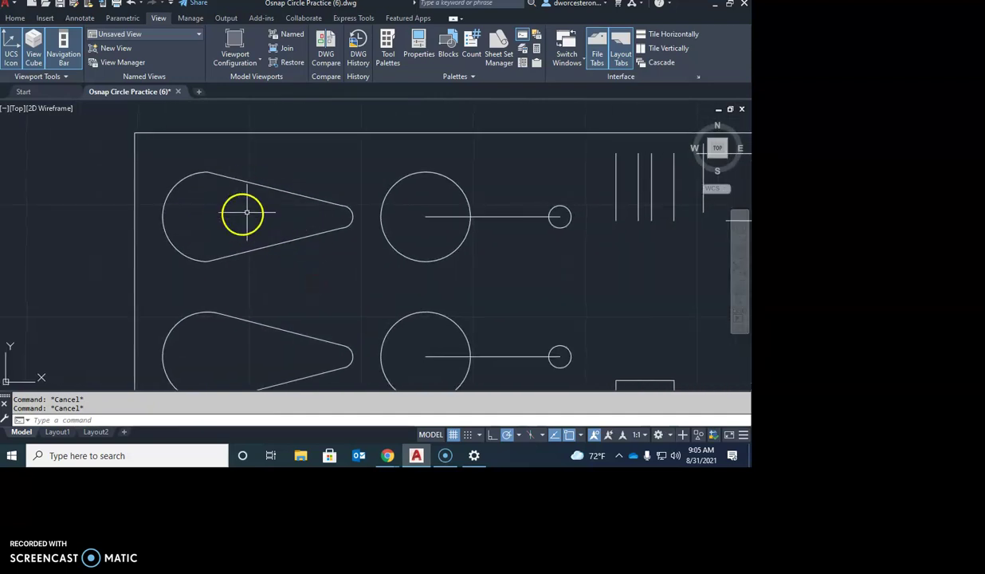
middle_drag(531, 257, 458, 281)
middle_drag(227, 351, 220, 262)
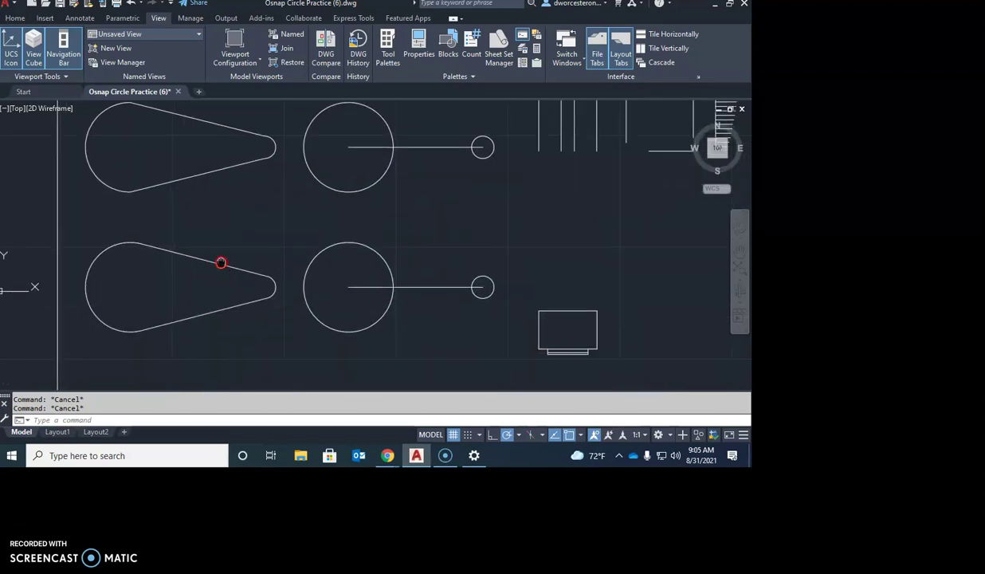
- Draw a tangent-tangent-radius circle of radius 5 touching the upper edges of the upper middle pair's large and small circles
middle_drag(419, 220, 330, 297)
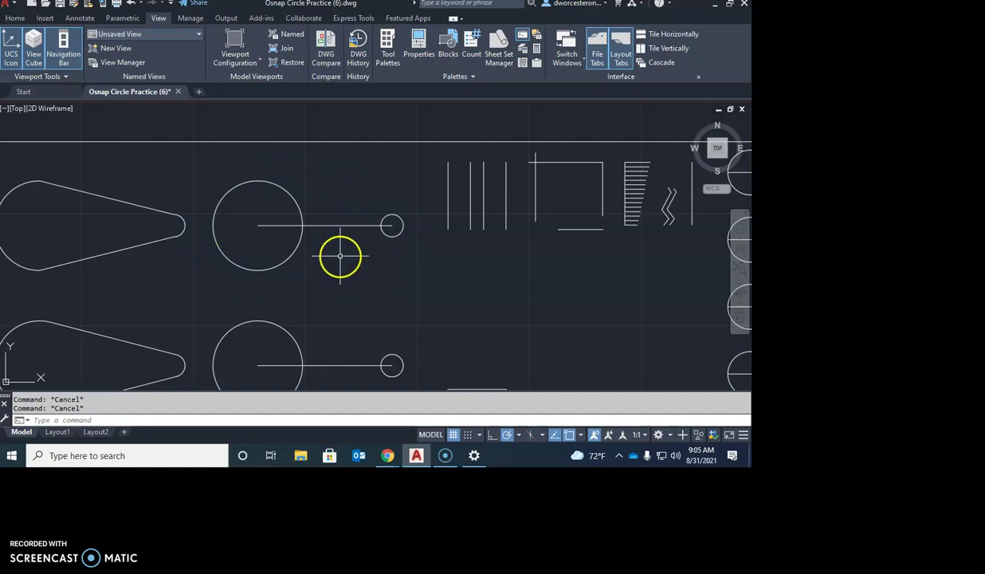
scroll(322, 211, up, 2)
scroll(293, 237, up, 2)
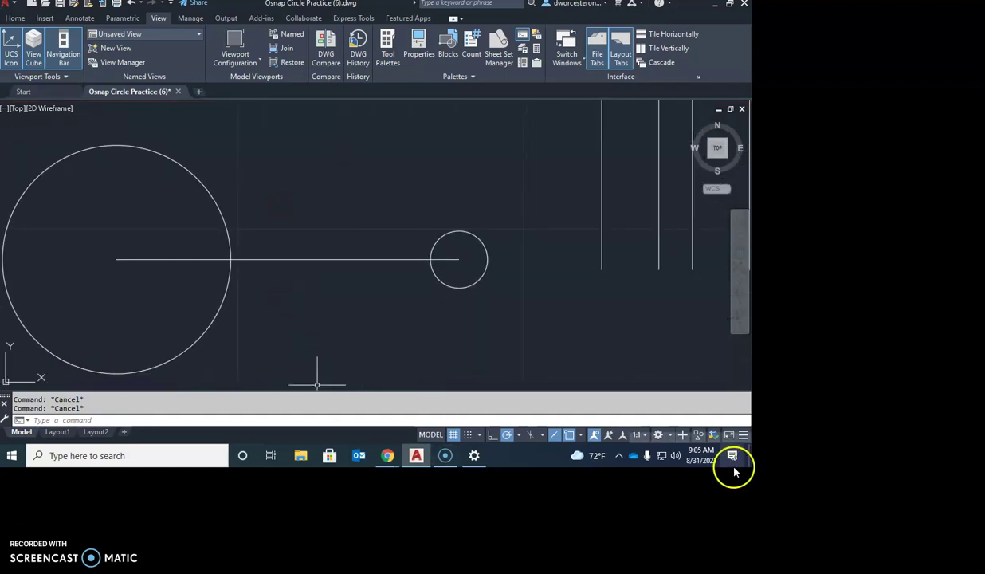
scroll(725, 334, down, 2)
text(c)
key(Return)
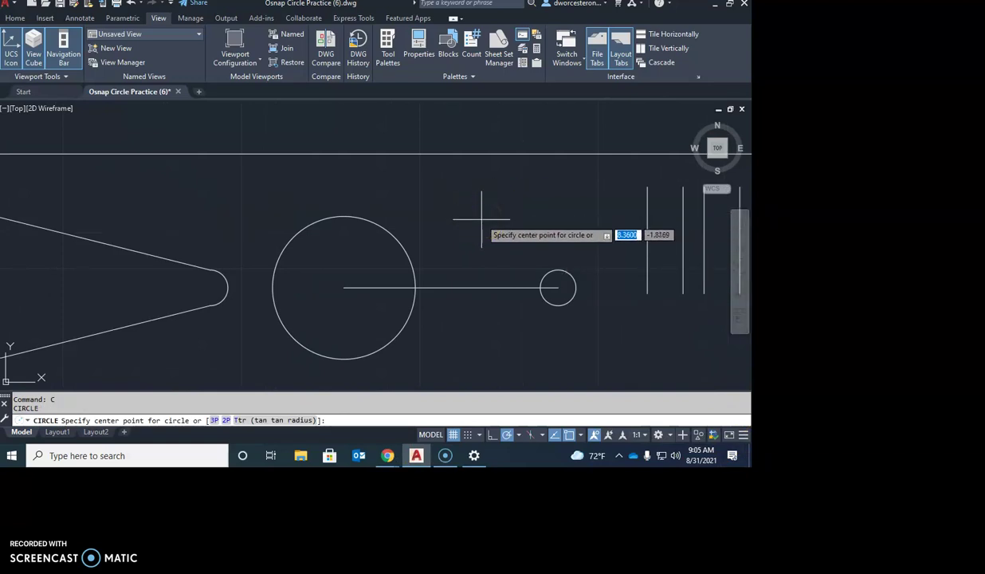
text(t)
key(Return)
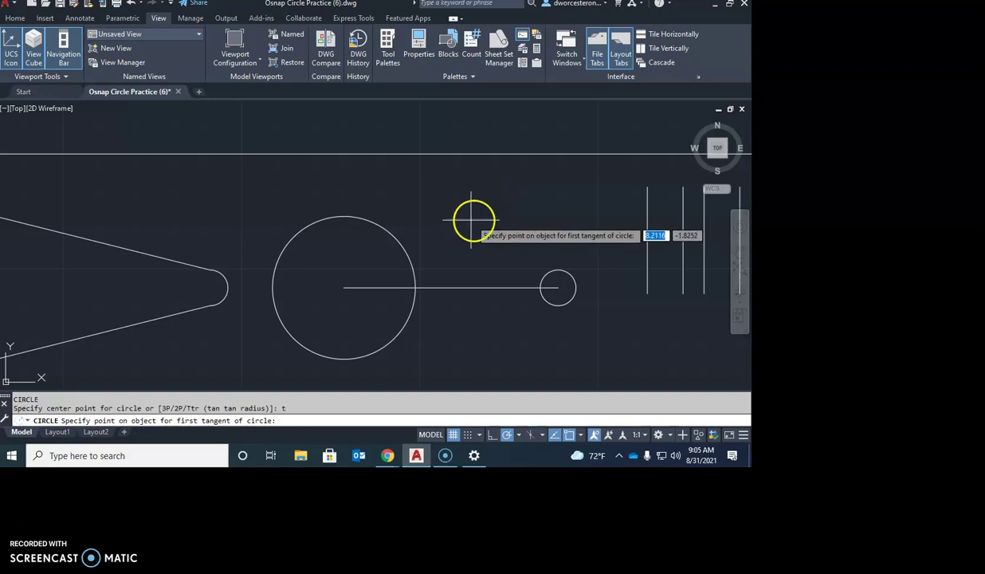
click(396, 242)
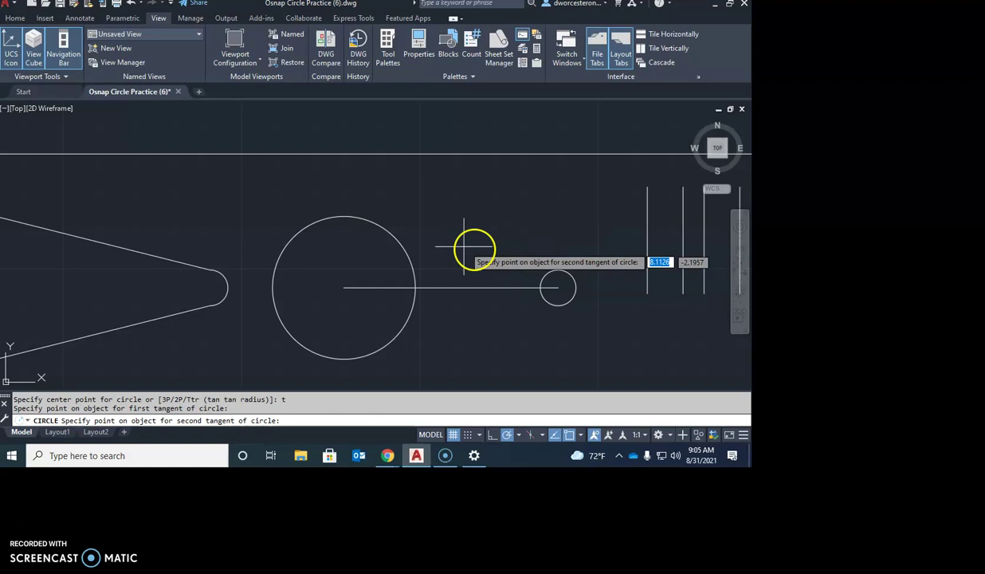
click(548, 277)
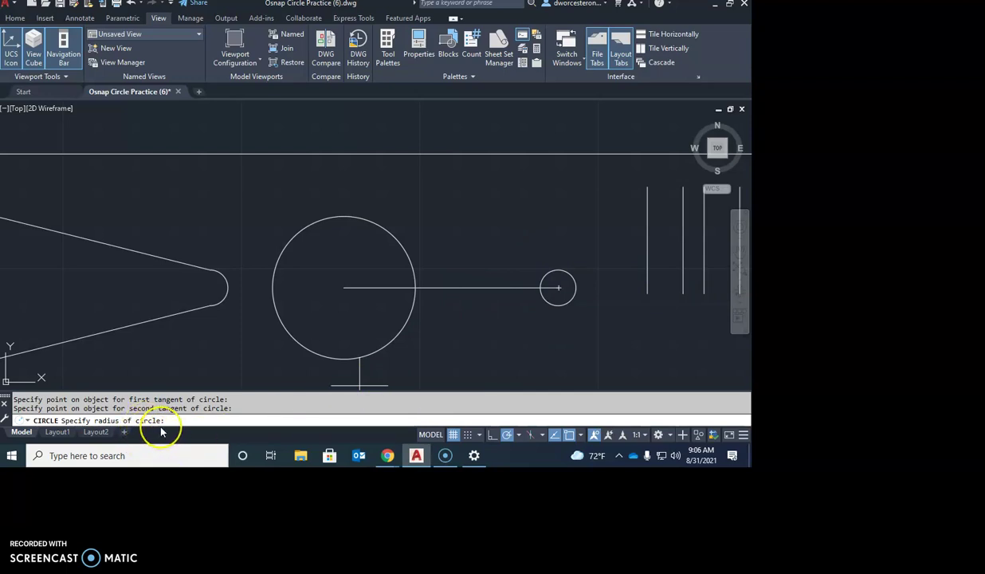
text(5)
key(Return)
scroll(520, 365, down, 3)
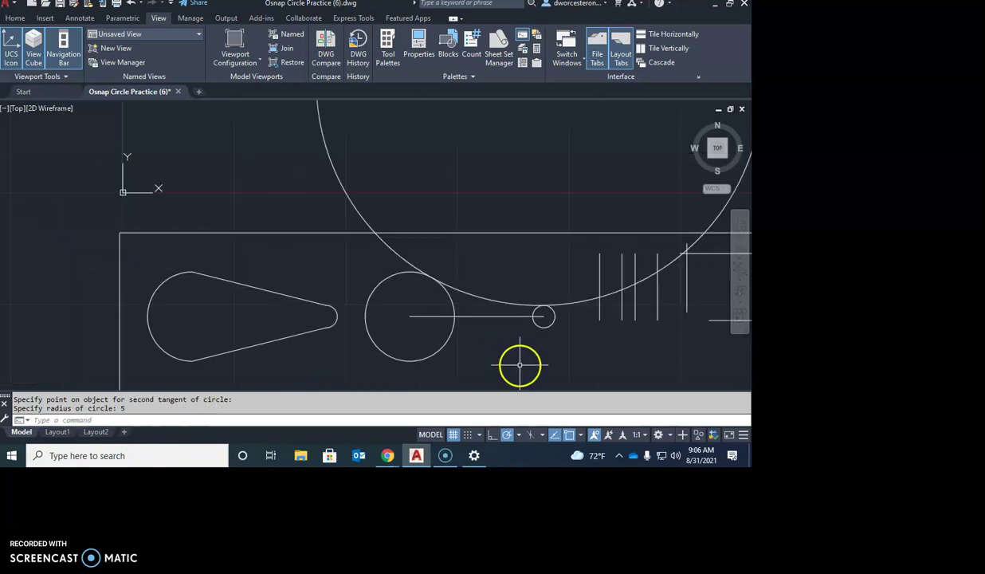
- Draw a second tangent-tangent-radius circle of radius 5 touching the lower edges of the same large and small circles
scroll(520, 365, down, 3)
middle_drag(543, 350, 430, 224)
scroll(441, 278, up, 4)
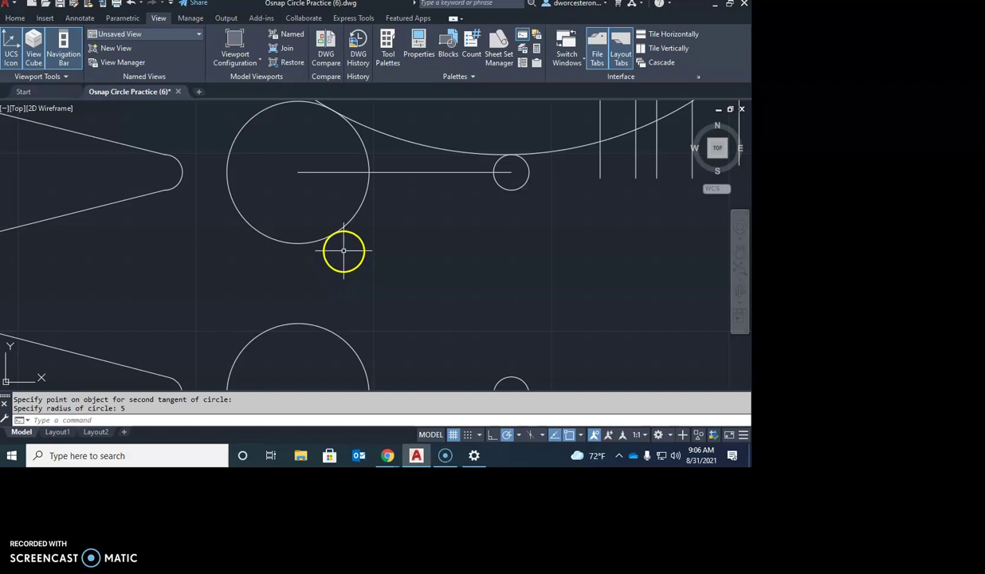
text(c)
key(Return)
text(t)
key(Return)
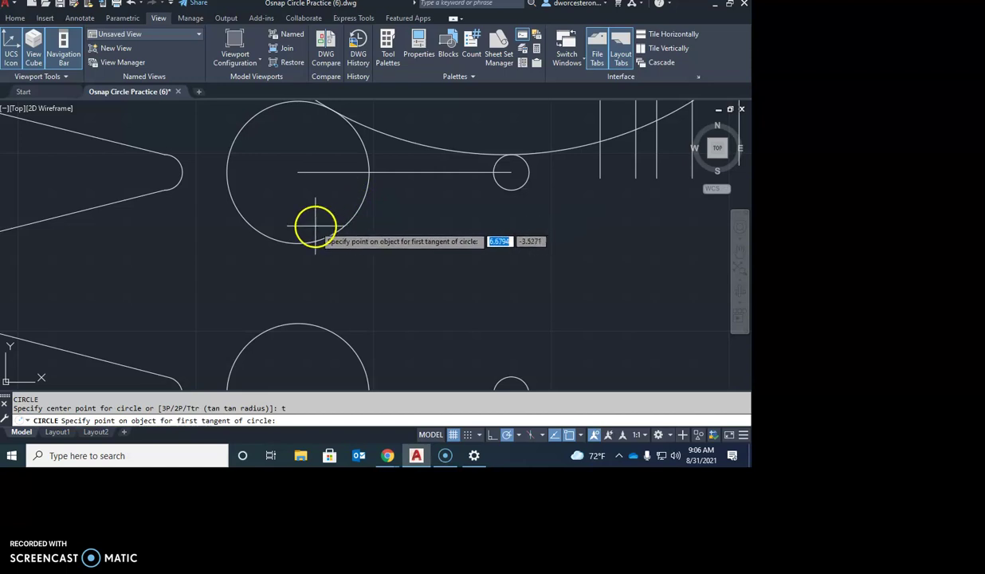
click(358, 207)
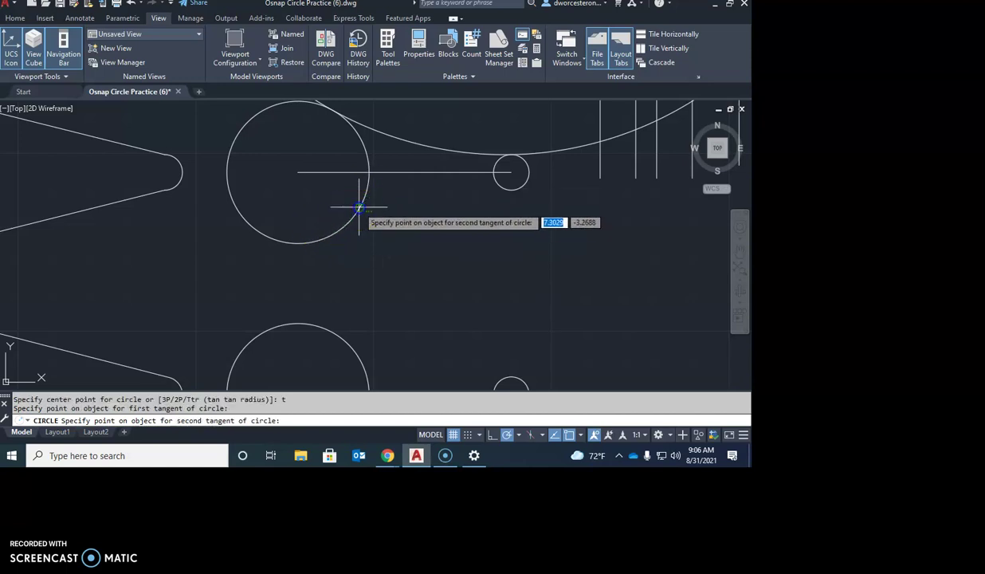
click(493, 189)
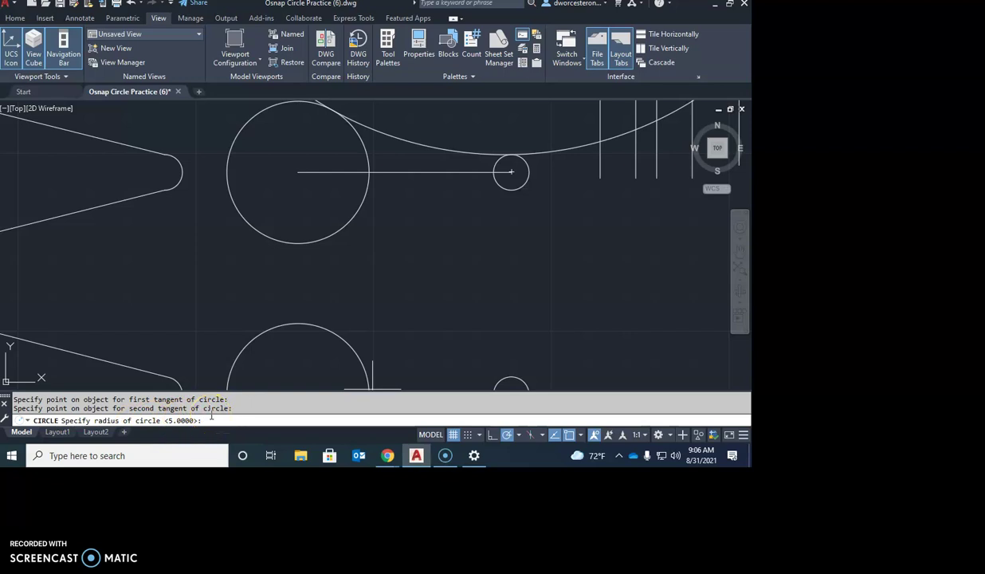
key(Return)
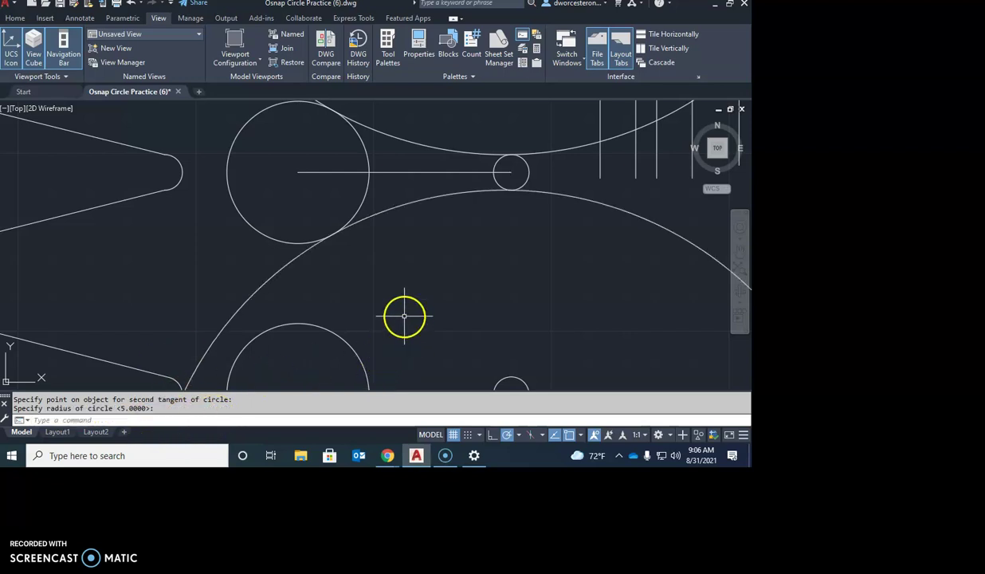
- Try to trim the outer tangent arcs, inner circle arcs and centre line of the upper middle pair with freehand fences in Quick mode
scroll(403, 316, down, 4)
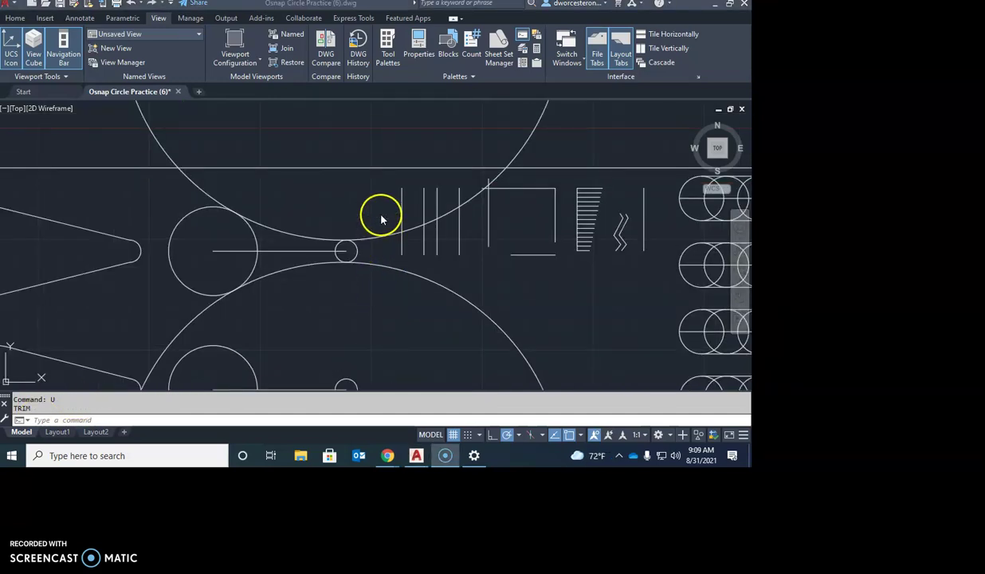
click(382, 206)
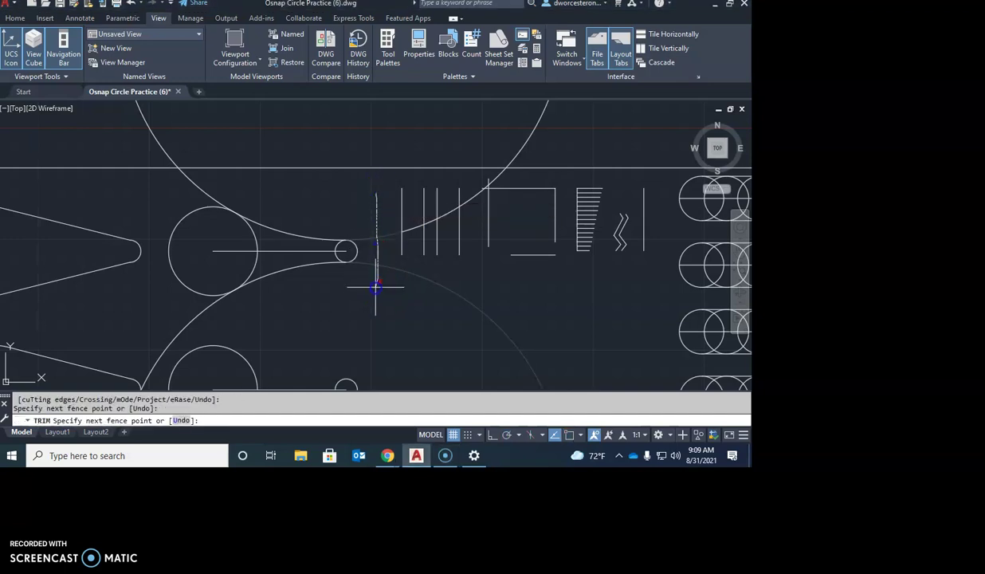
click(377, 287)
key(Return)
click(352, 242)
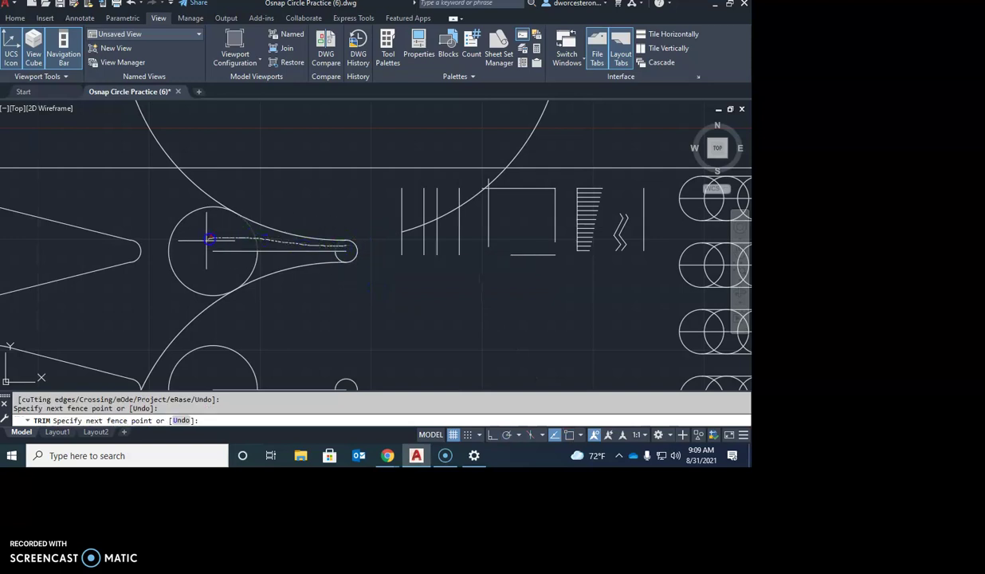
click(205, 257)
key(Return)
click(185, 304)
click(195, 133)
key(Return)
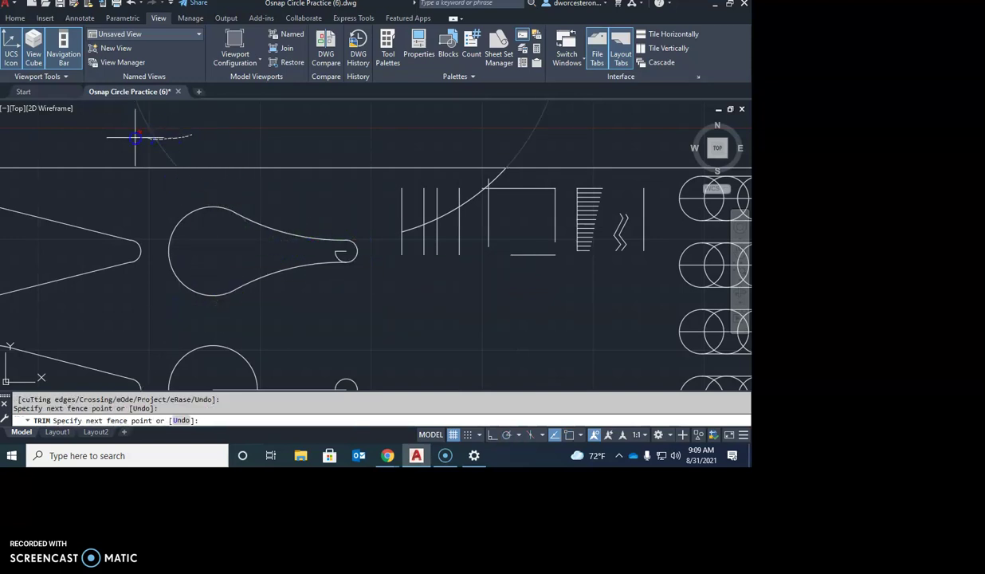
- Try to trim the tangent circle's leftover pieces between the neighbouring vertical lines, end the command and undo the whole trim
click(428, 212)
click(412, 214)
click(455, 220)
click(443, 198)
key(Return)
click(486, 216)
key(Escape)
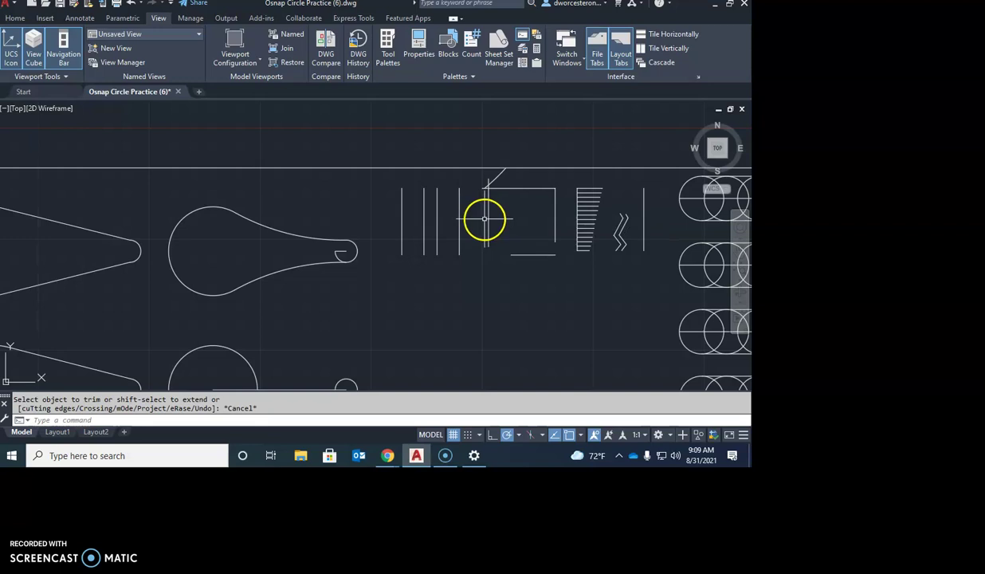
text(u)
key(Return)
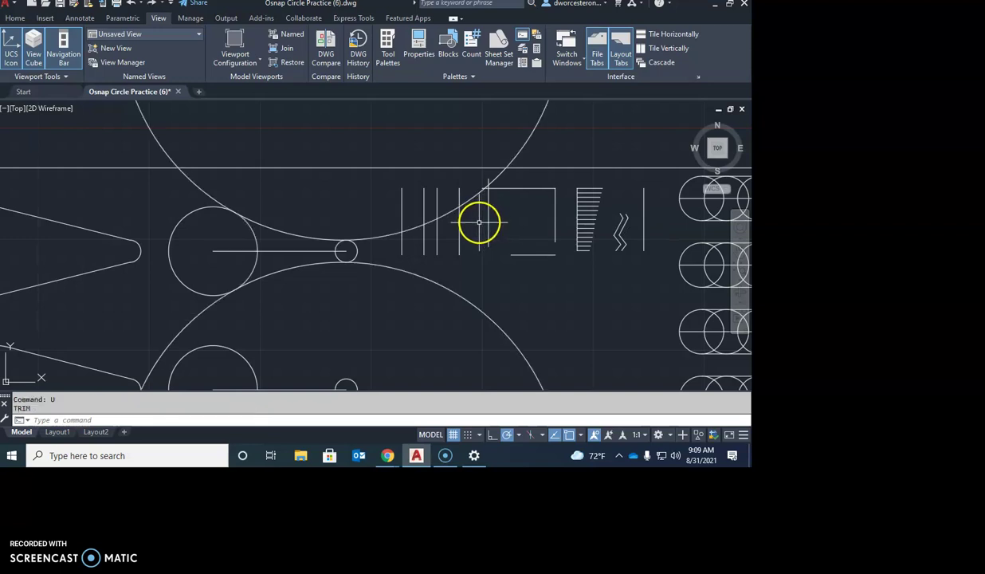
- Start Trim with the upper middle pair's large and small circles and both radius 5 tangent circles as the cutting edges
text(tr)
key(Return)
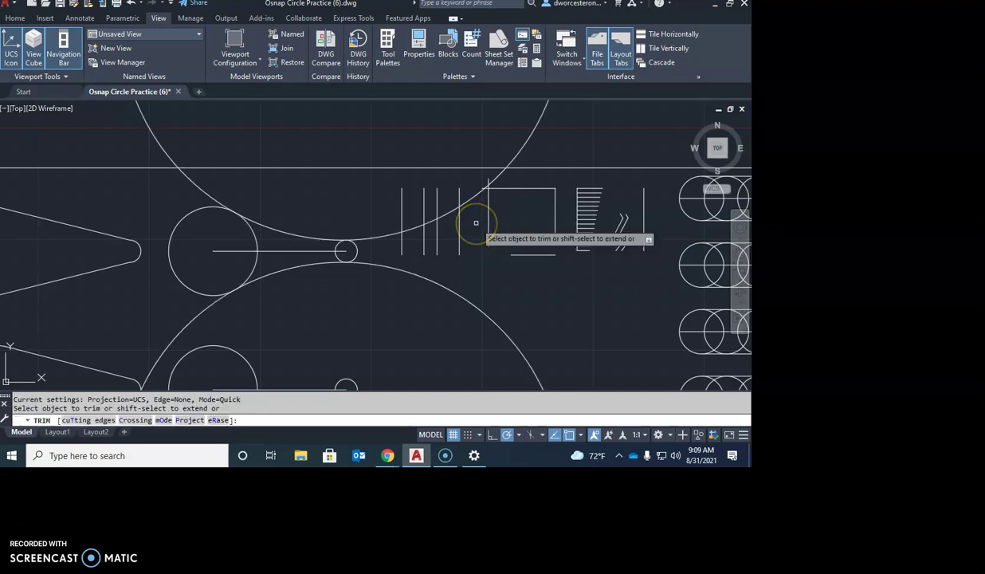
text(t)
key(Return)
mouse_move(370, 229)
mouse_down()
mouse_move(343, 278)
mouse_move(354, 255)
mouse_up()
click(242, 282)
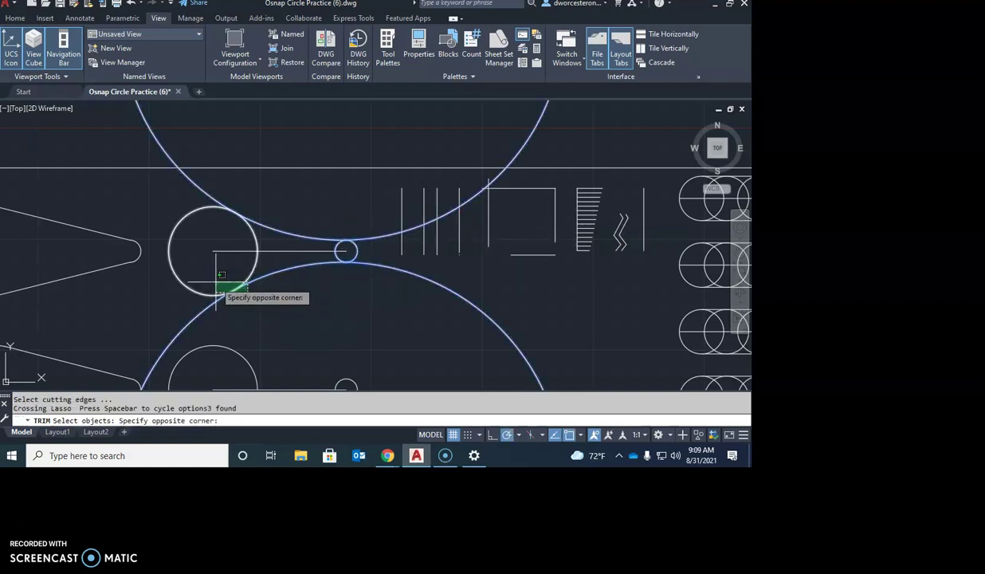
click(216, 283)
key(Return)
- Trim the outer tangent arcs, inner circle arcs and centre line to leave the pear-shaped outline, and end the Trim command
mouse_move(380, 211)
mouse_down()
mouse_move(374, 205)
mouse_move(380, 283)
mouse_up()
mouse_move(345, 247)
mouse_down()
mouse_move(234, 244)
mouse_move(275, 257)
mouse_up()
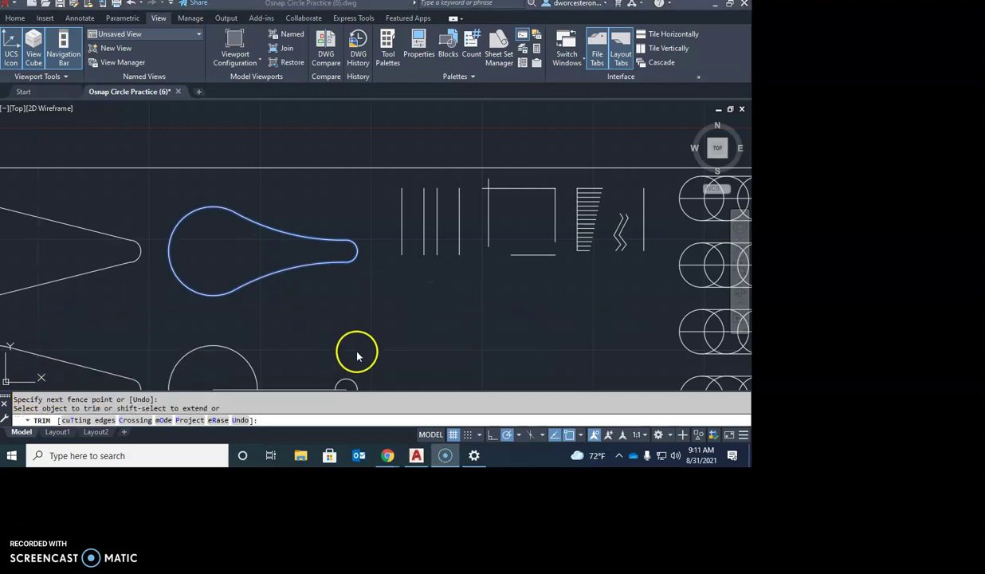
mouse_move(353, 333)
middle_down()
mouse_move(357, 279)
mouse_move(374, 257)
middle_up()
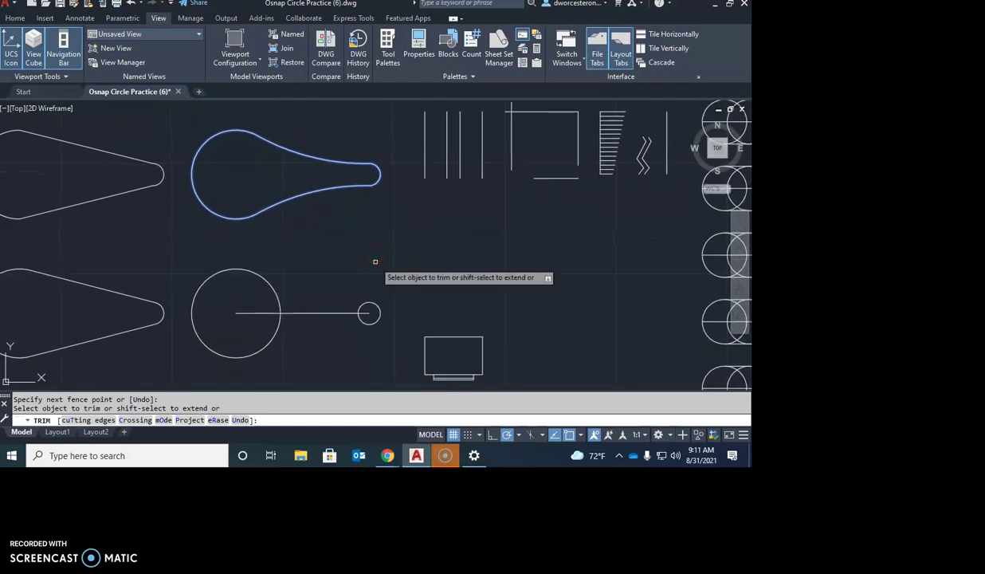
key(Escape)
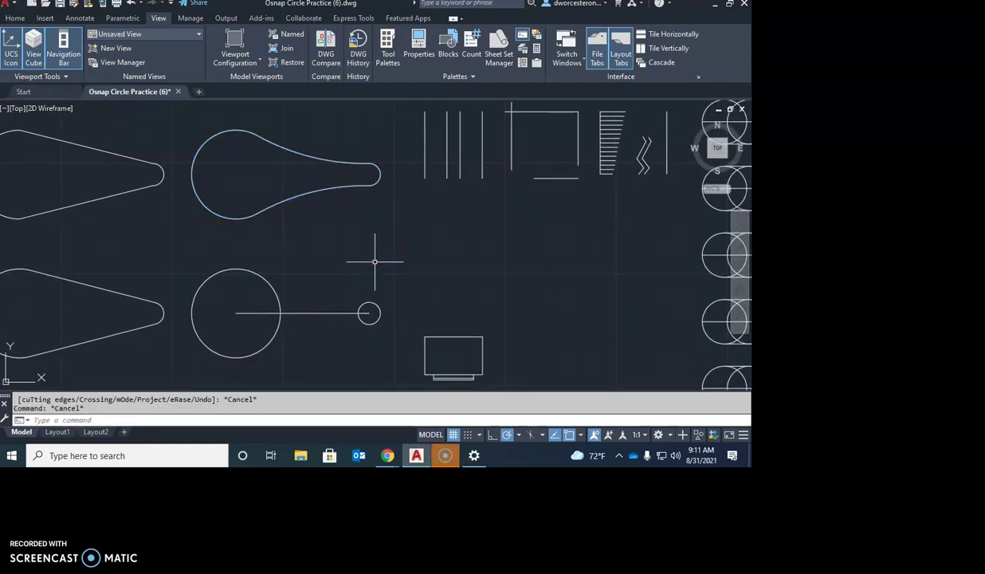
click(479, 354)
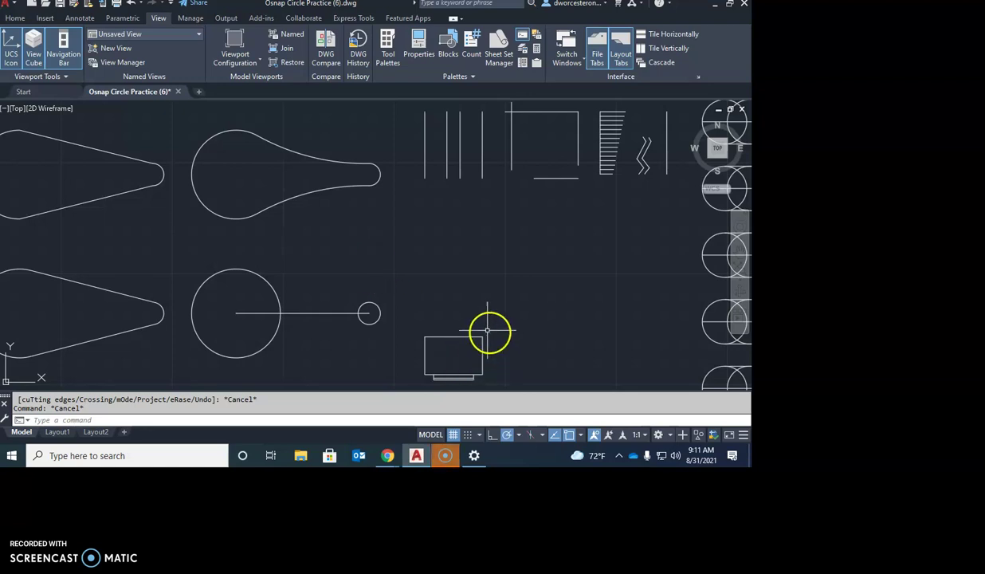
- Draw a tangent-tangent-radius circle of radius 5 around the lower middle pair, picking the large circle's upper-left side and small circle's upper-right side
text(c)
key(Return)
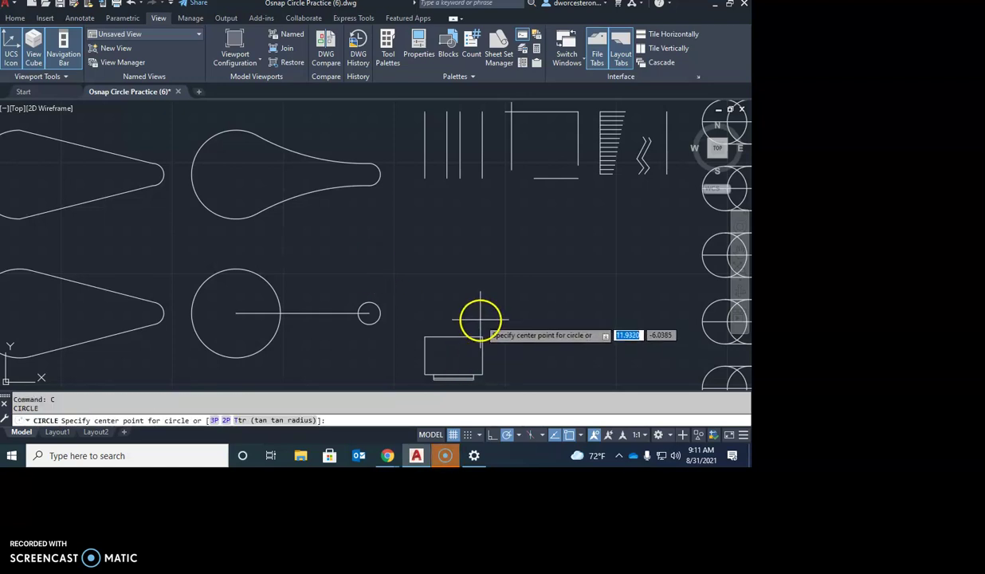
text(t)
key(Return)
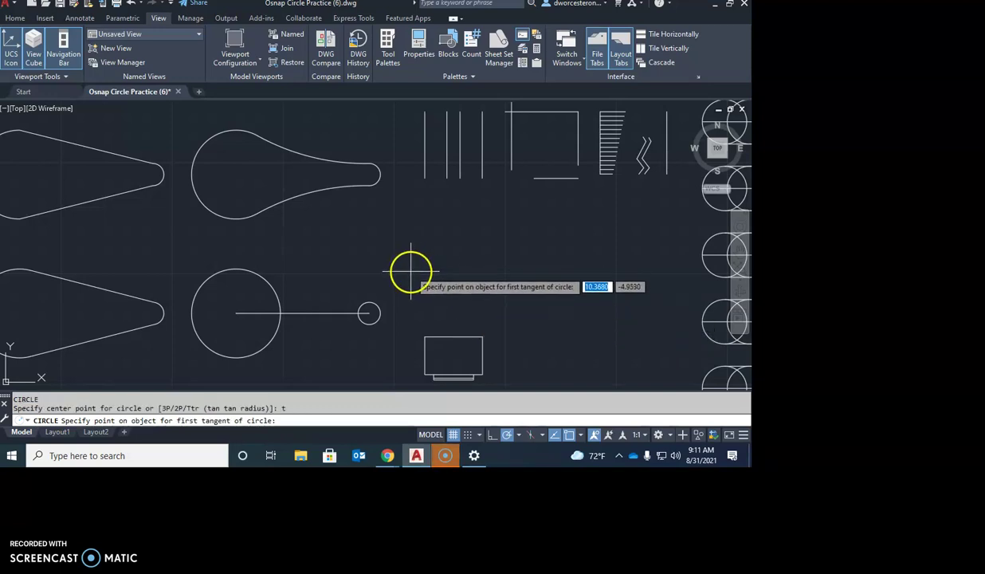
click(198, 282)
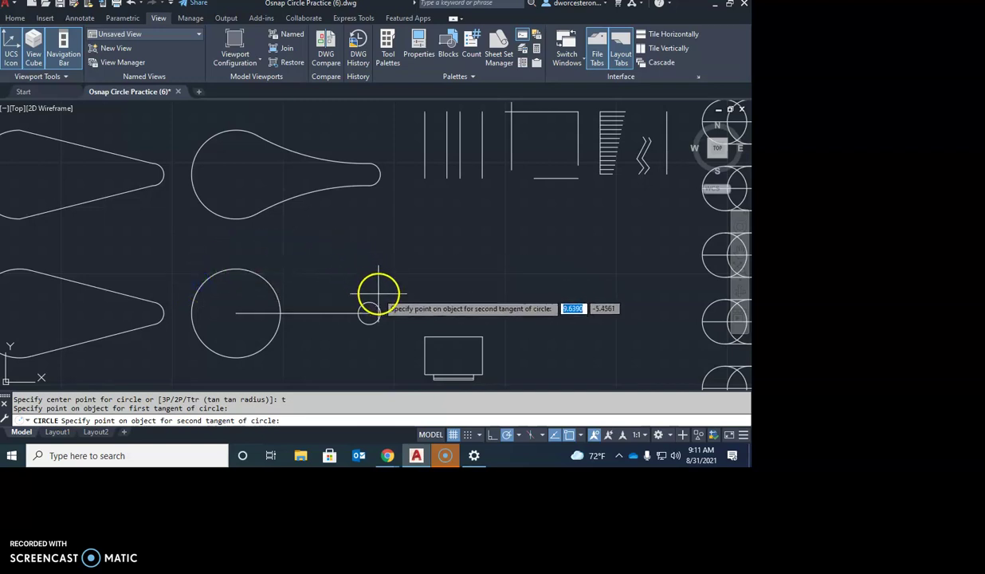
click(380, 303)
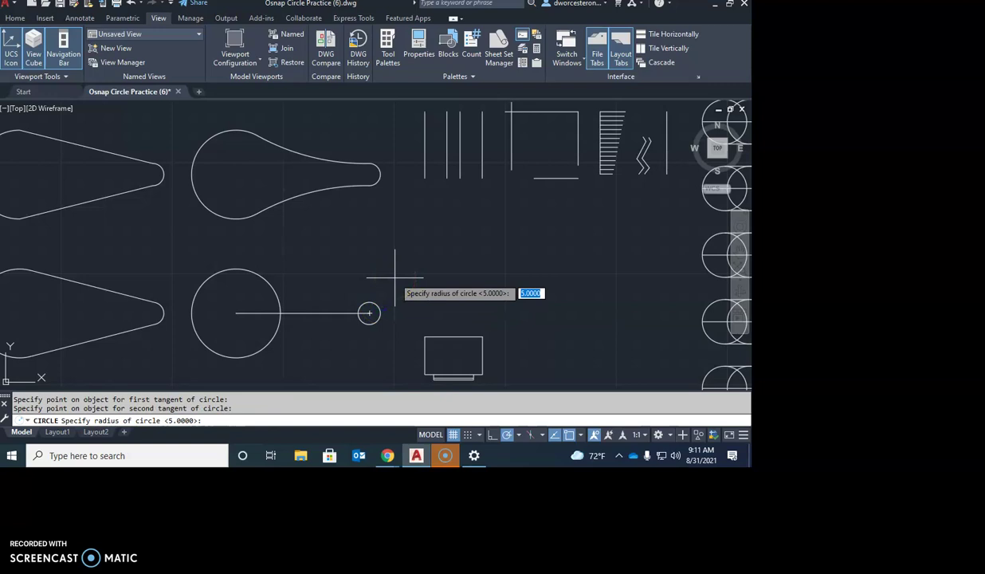
key(Return)
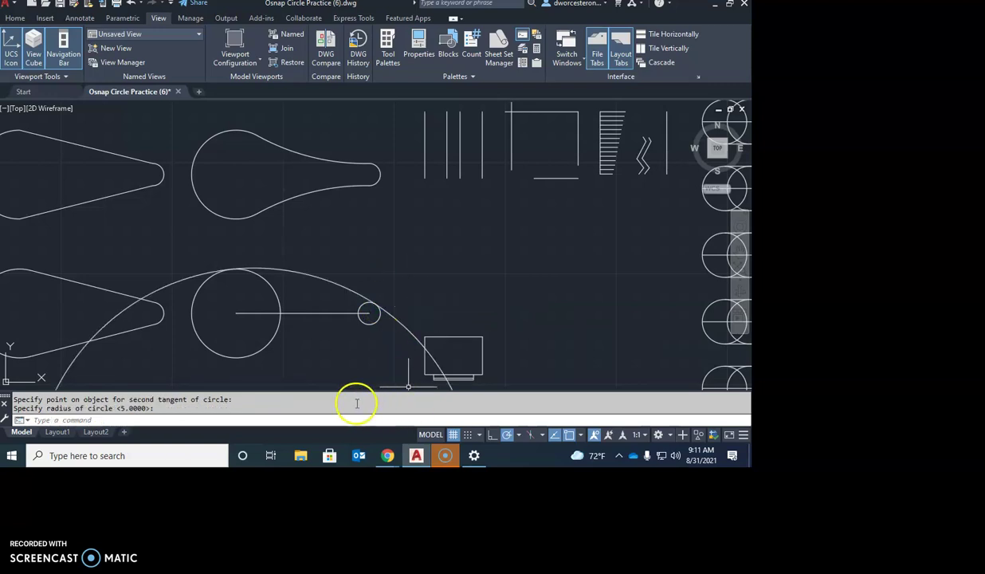
- Draw another enclosing tangent-tangent-radius circle of radius 5, picking the large circle's lower-left side and small circle's lower-right side
key(Return)
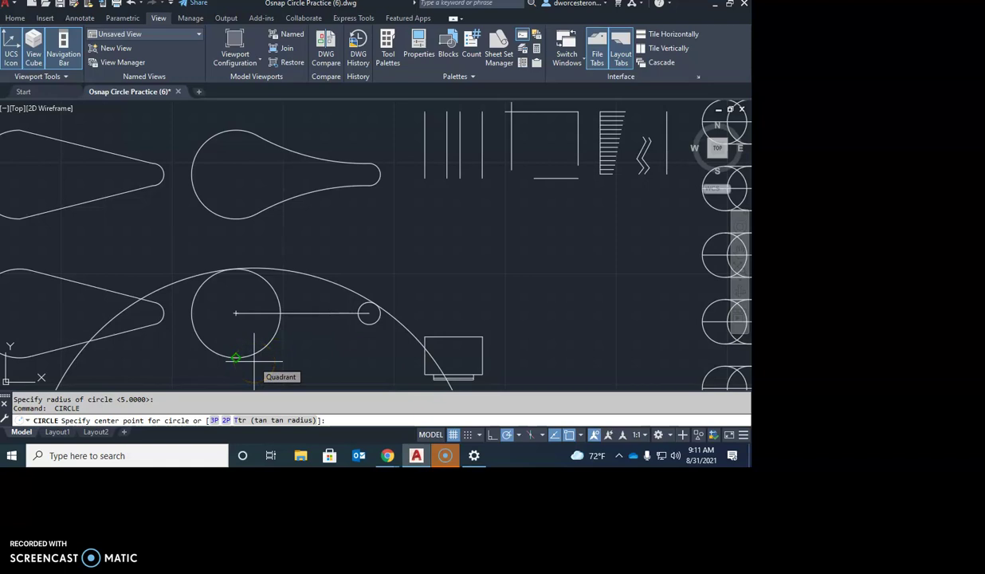
text(t)
key(Return)
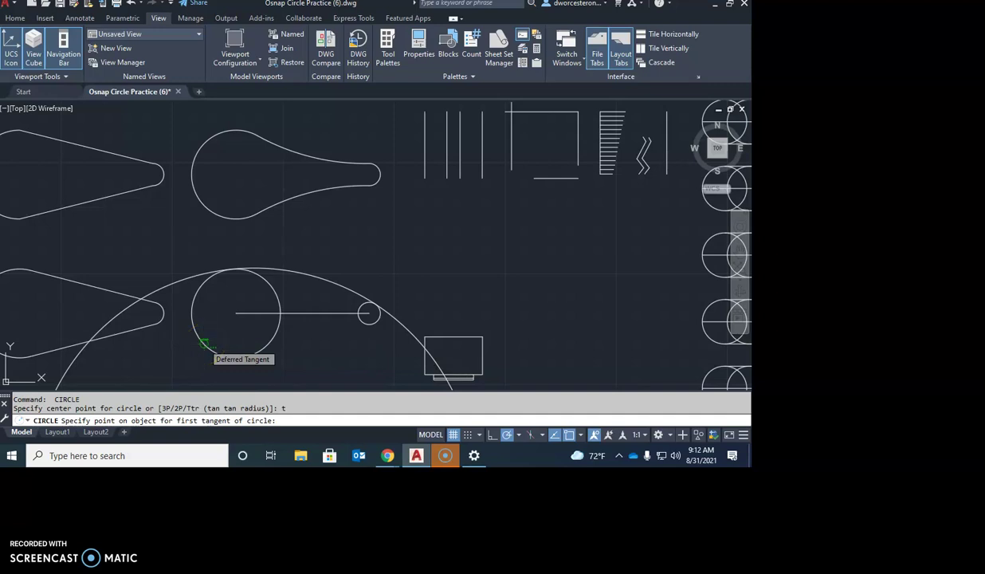
click(204, 343)
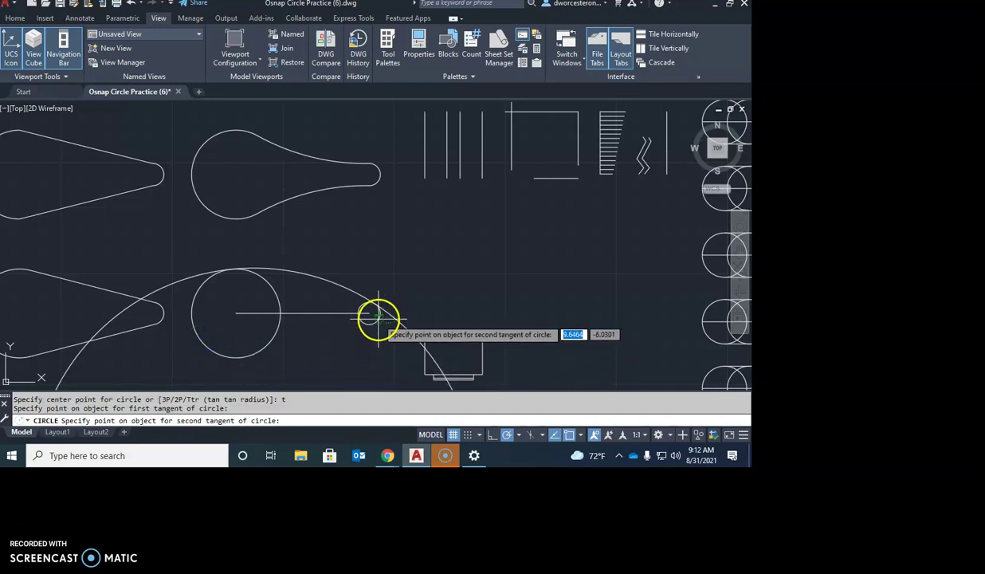
click(377, 317)
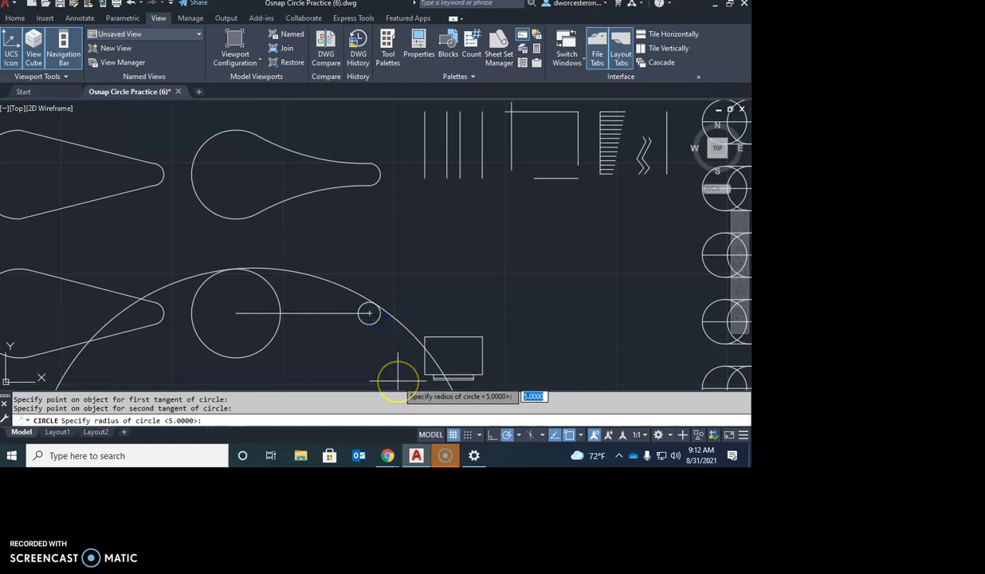
key(Return)
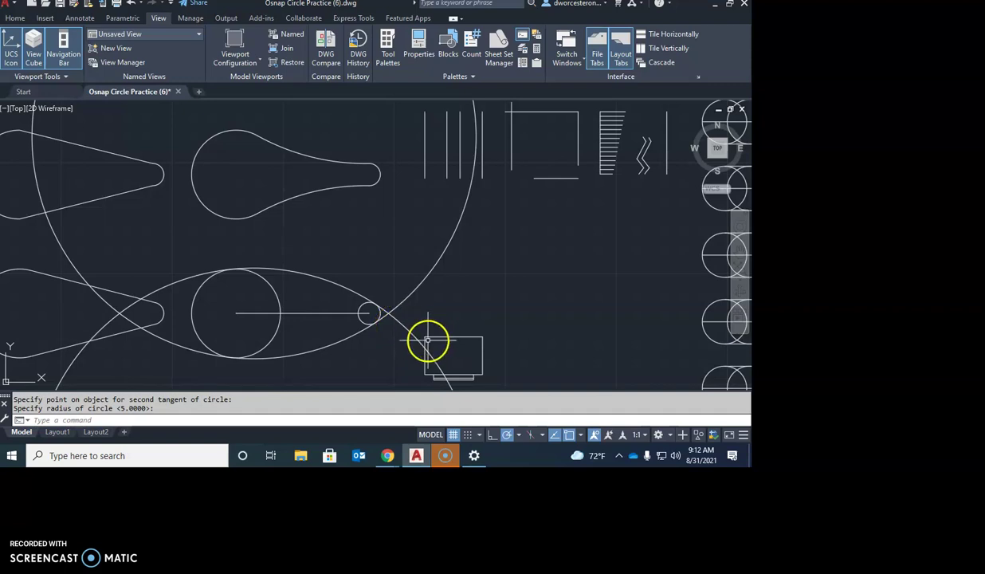
- Start Trim with the lower middle pair's large and small circles and both enclosing radius 5 circles as the cutting edges
key(Return)
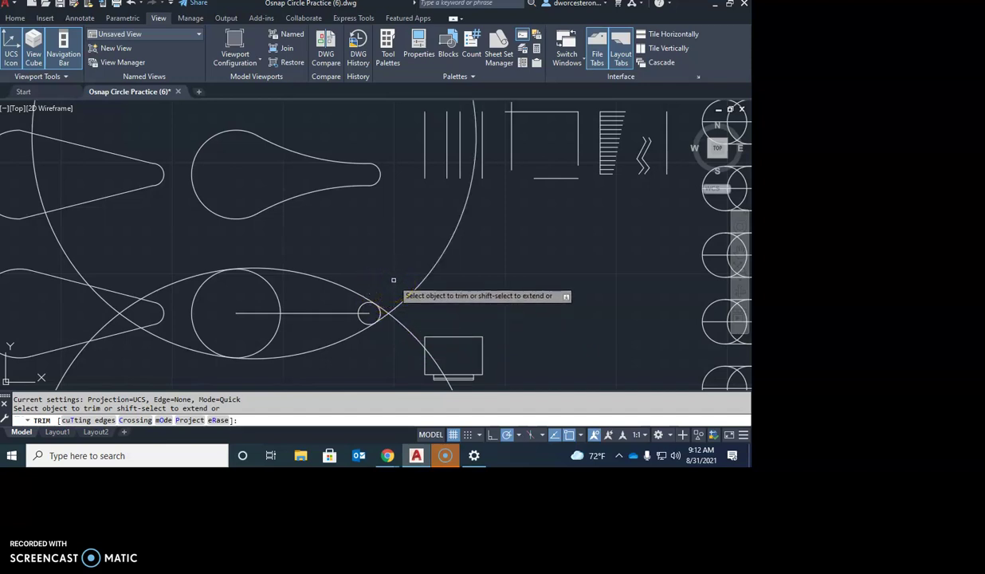
text(t)
key(Return)
mouse_move(402, 286)
mouse_down()
mouse_move(378, 330)
mouse_move(305, 296)
mouse_move(264, 301)
mouse_move(352, 348)
mouse_up()
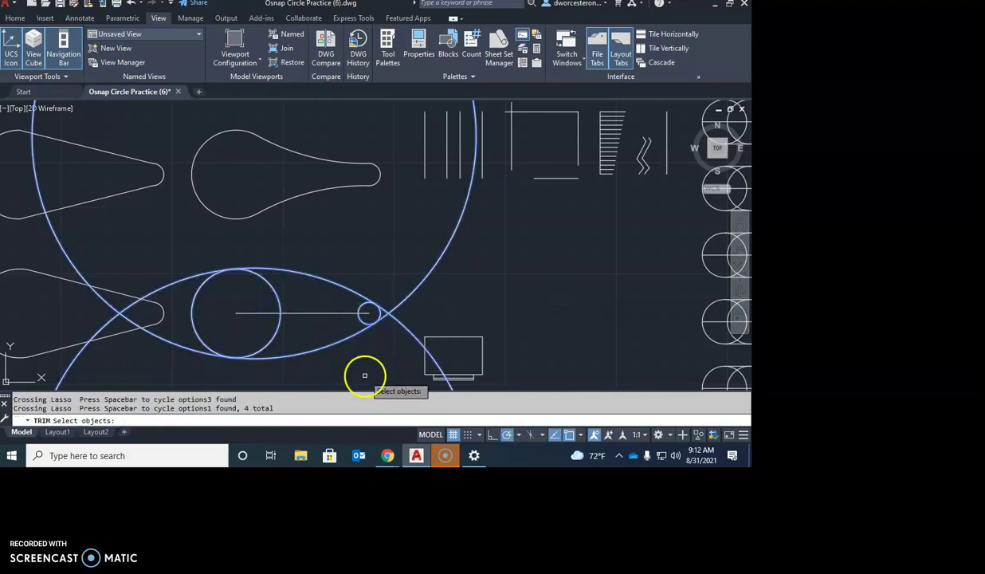
key(Return)
- Trim the enclosing arcs beyond the lower middle pair's small and large circles, remove the centre line, and end the Trim command
scroll(389, 343, up, 4)
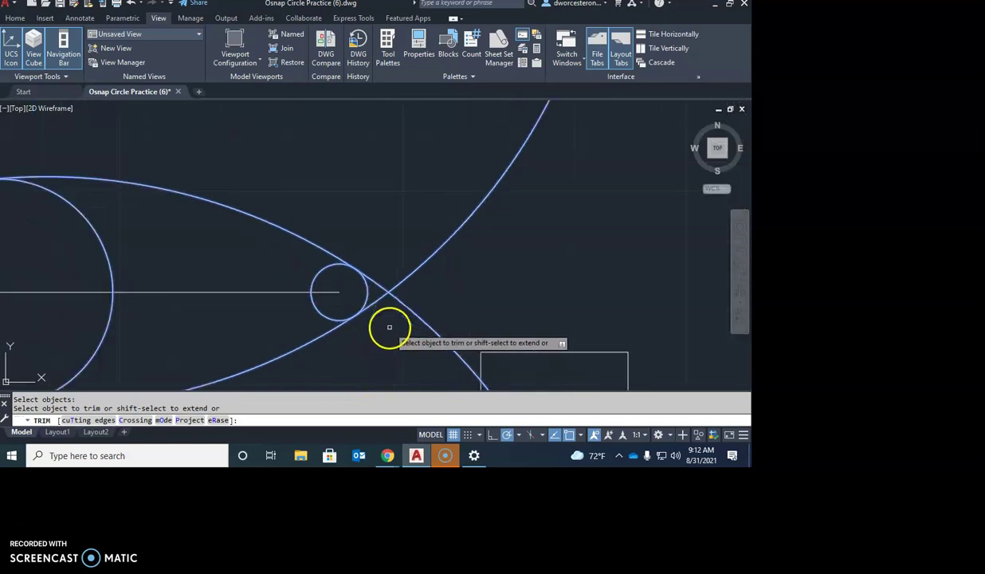
drag(377, 239, 369, 343)
scroll(369, 341, down, 5)
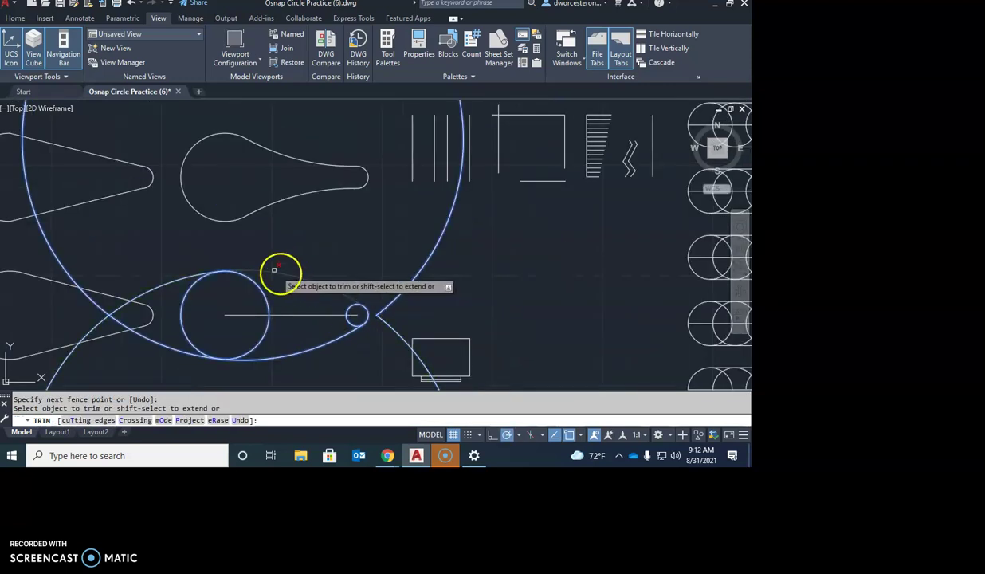
drag(180, 257, 165, 363)
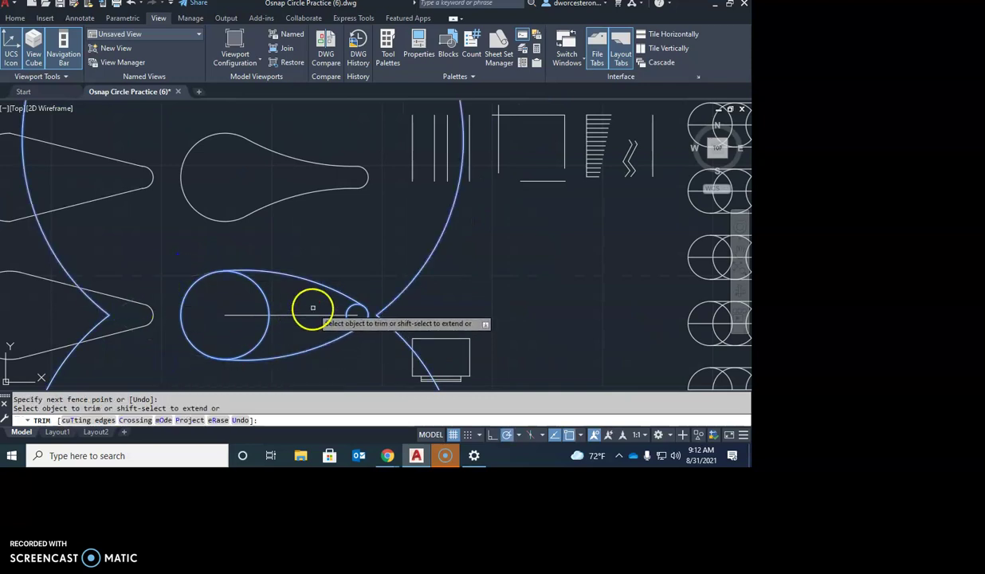
drag(358, 308, 244, 293)
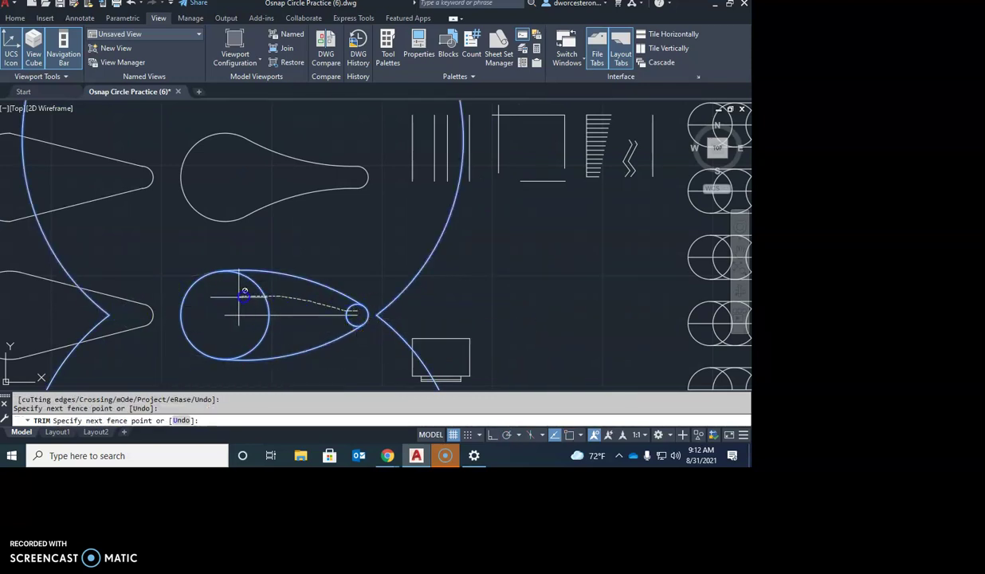
drag(352, 317, 353, 315)
click(297, 315)
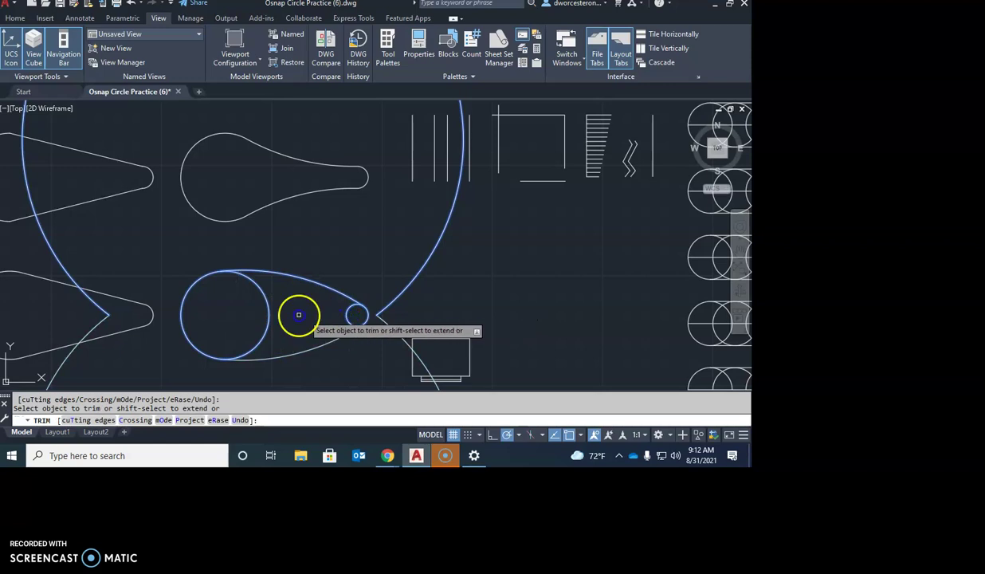
click(284, 361)
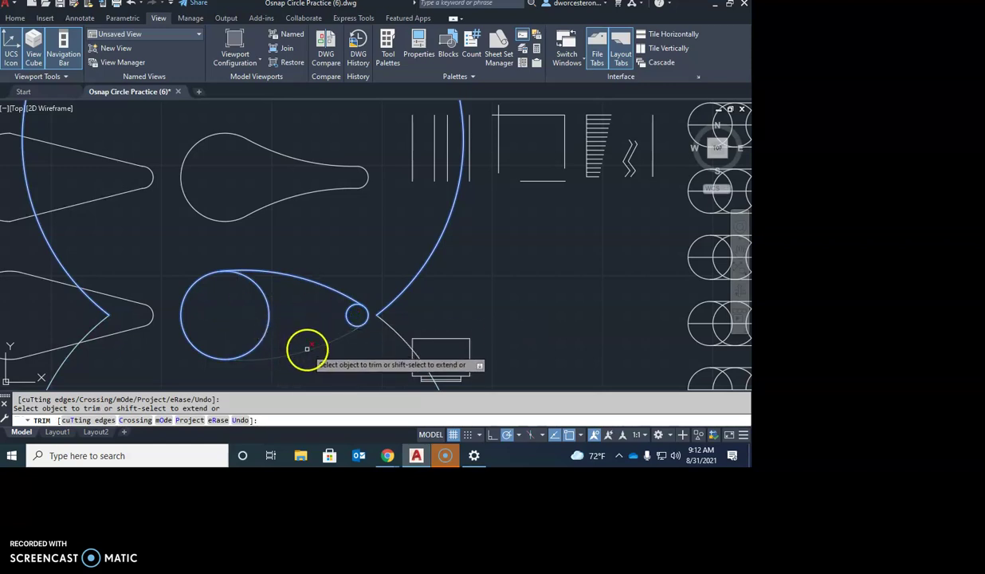
key(Escape)
- Trim the inner arcs of the lower middle pair's large and small circles, leaving only the teardrop outline, and end Trim
text(tr)
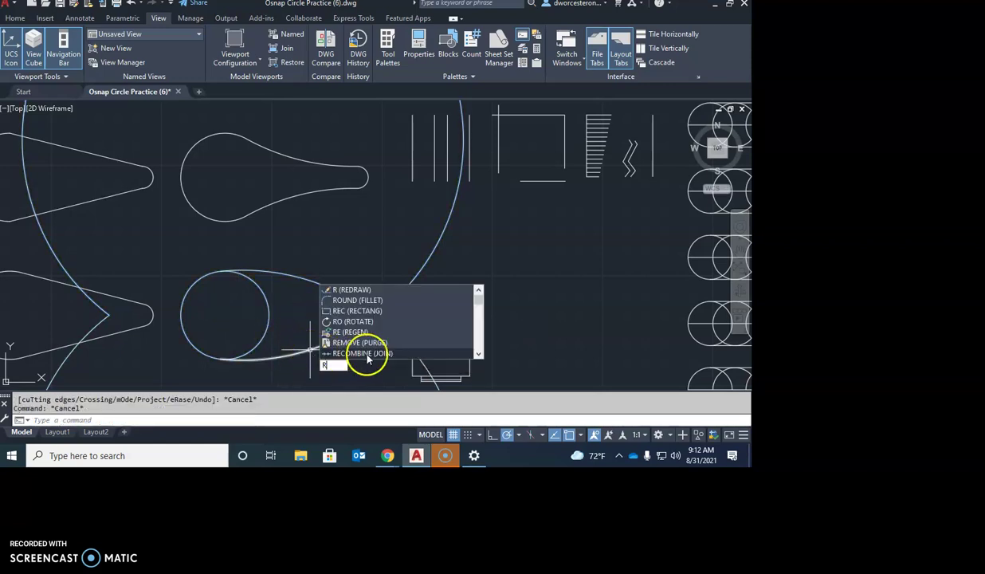
key(Return)
mouse_move(359, 315)
mouse_down()
mouse_move(232, 325)
mouse_move(351, 356)
mouse_up()
key(Escape)
- Erase the leftover outer arcs of the enclosing circles around the lower middle teardrop
drag(387, 287, 381, 343)
text(e)
key(Return)
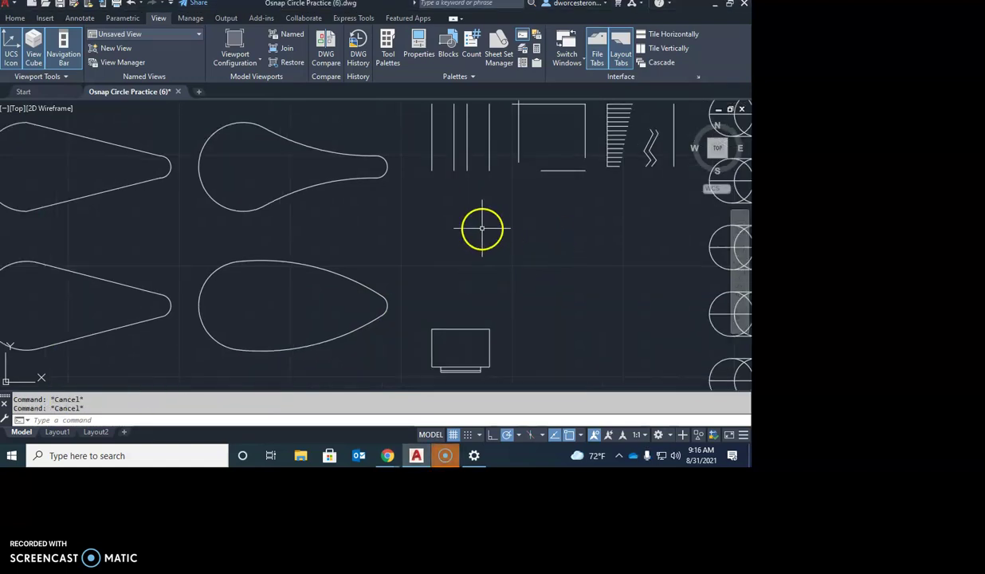
- Draw a two-point (2P) circle between the upper endpoints of the first two vertical lines
middle_drag(481, 226, 394, 270)
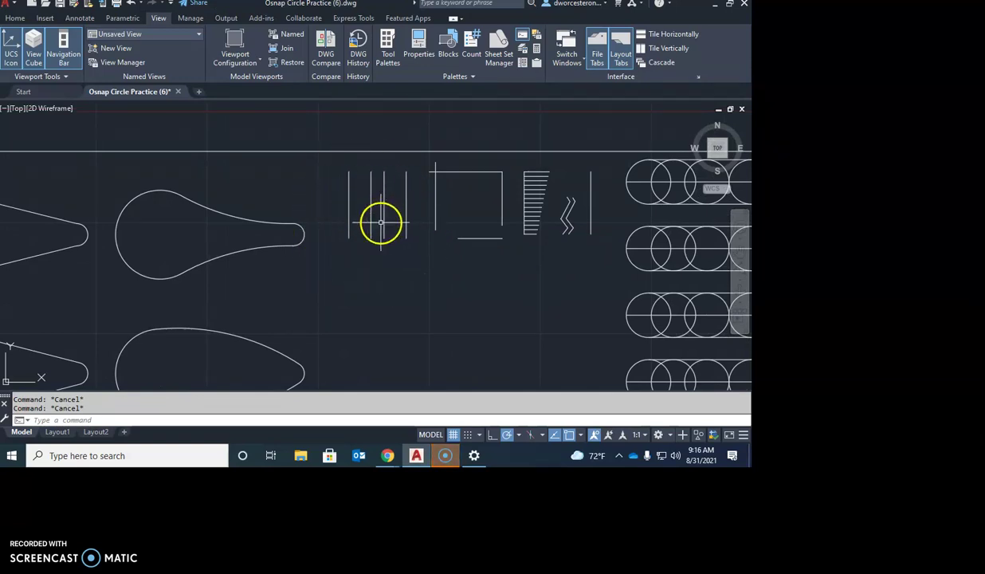
scroll(381, 223, up, 3)
middle_drag(374, 209, 385, 246)
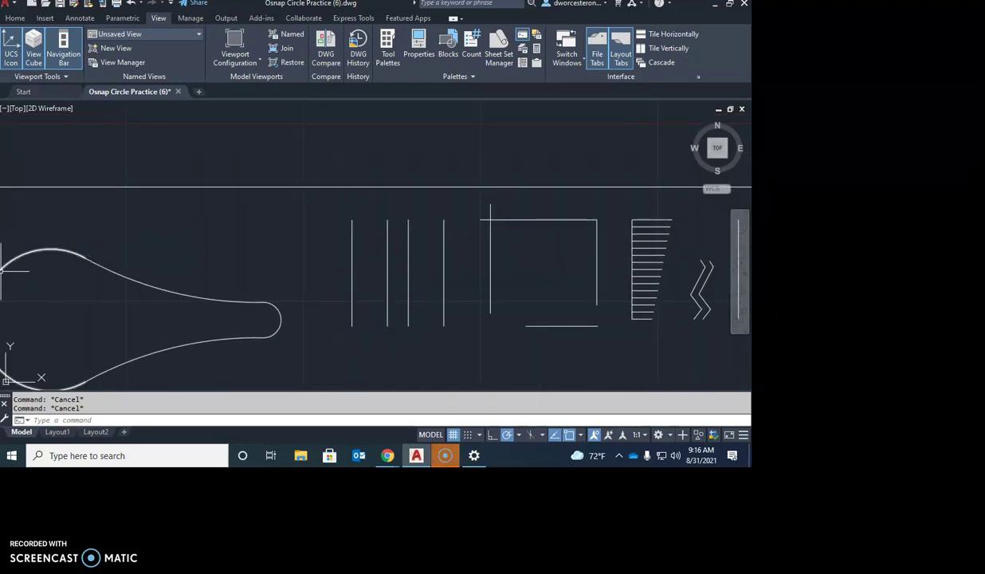
text(c)
key(Return)
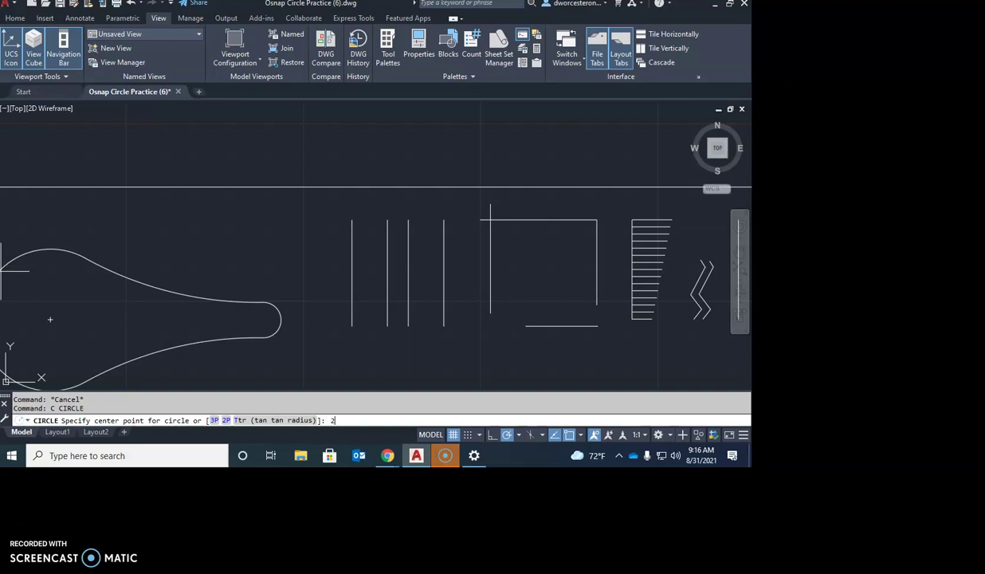
key(Return)
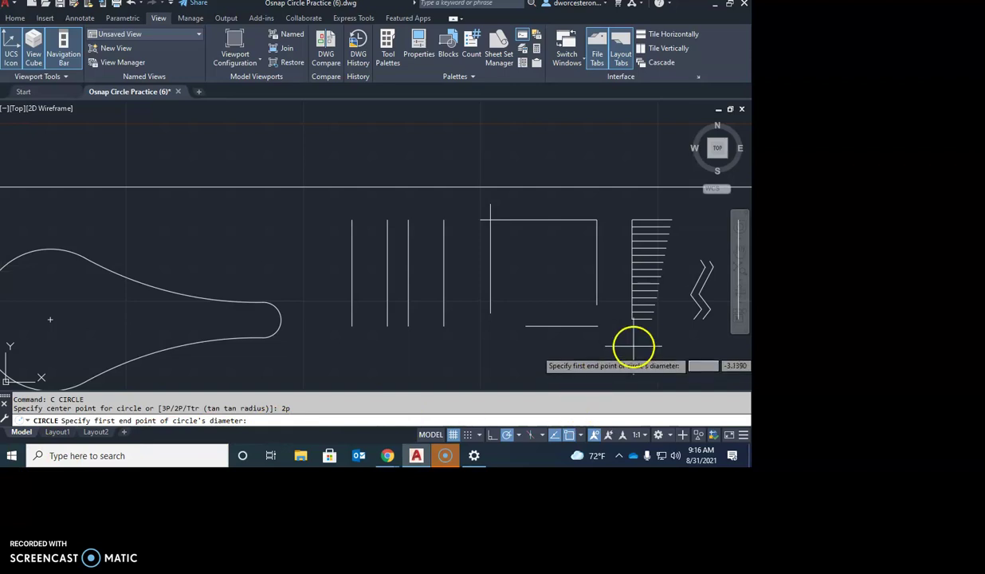
click(351, 219)
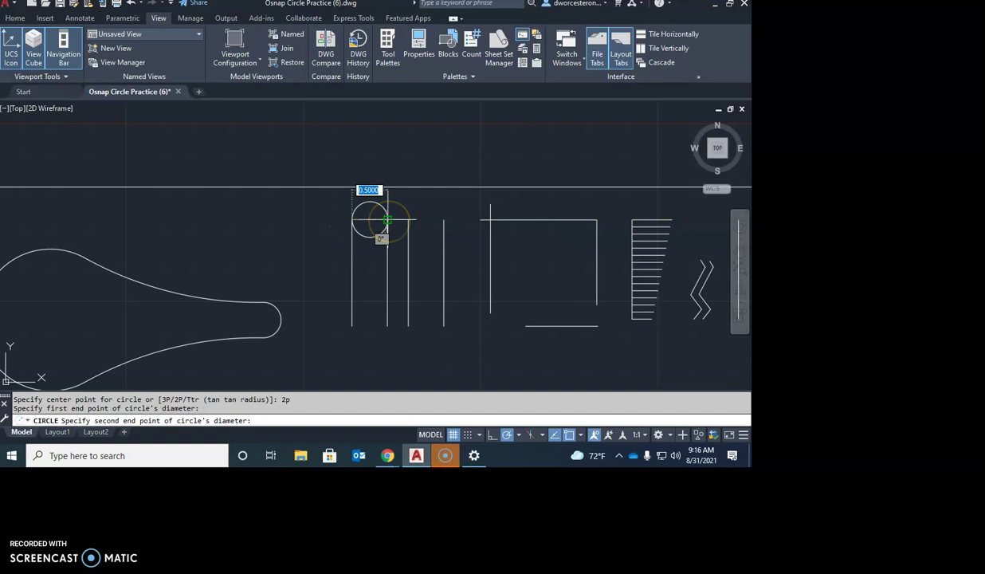
click(387, 219)
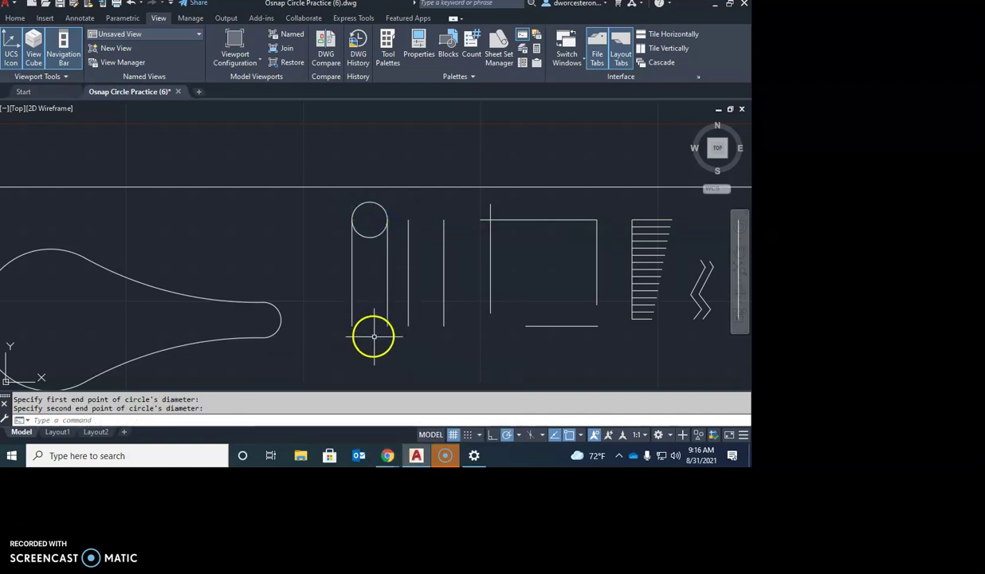
- Draw another two-point (2P) circle between the lower endpoints of the first two vertical lines
text(c)
key(Return)
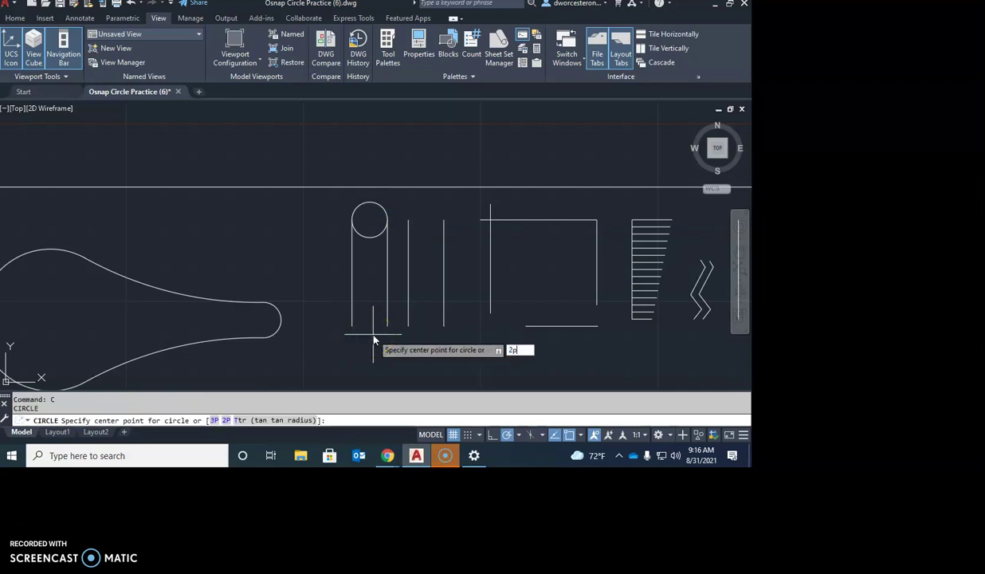
key(Return)
click(352, 327)
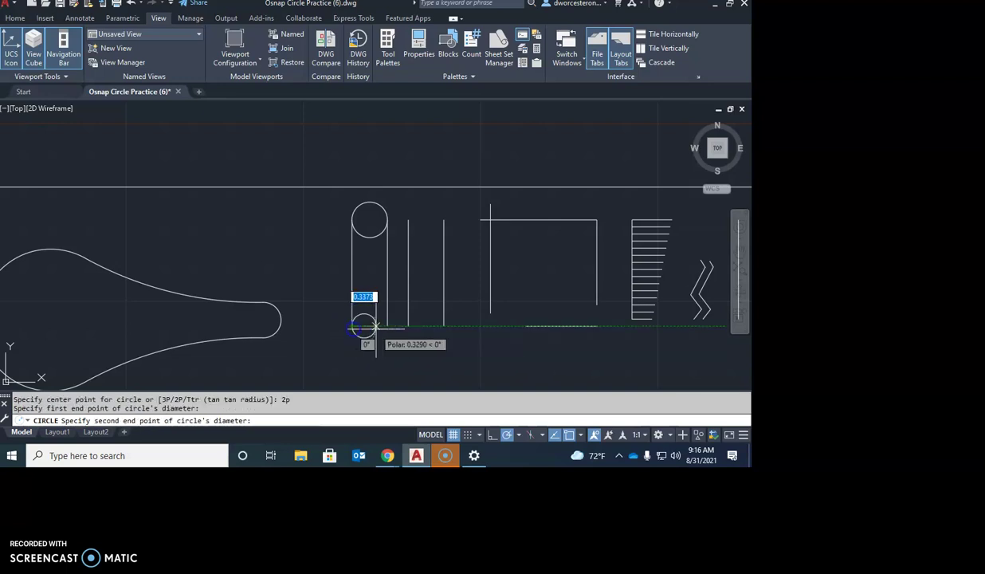
click(387, 327)
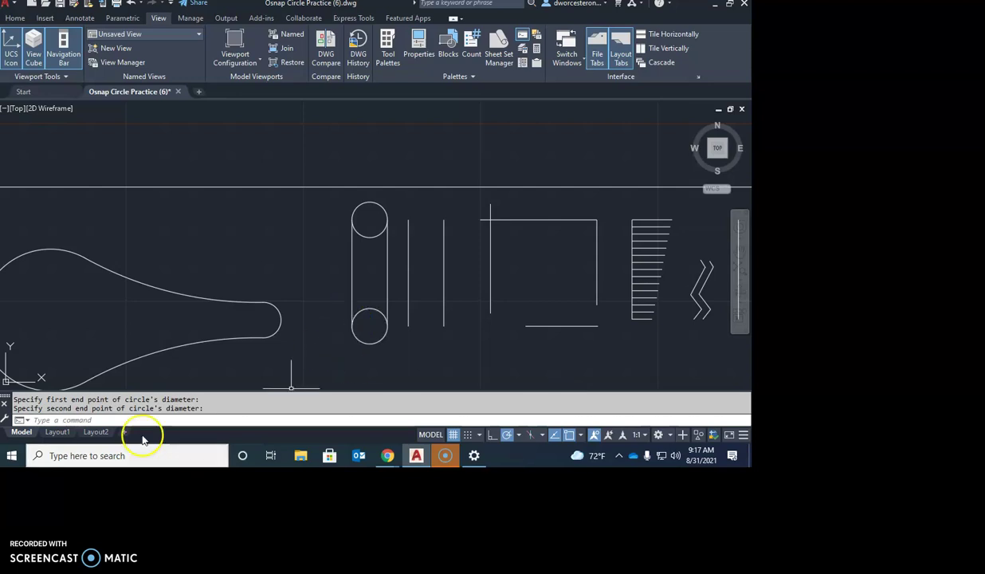
- Trim away the lower halves of both circles on the first pair of vertical lines, and end the Trim command
click(387, 330)
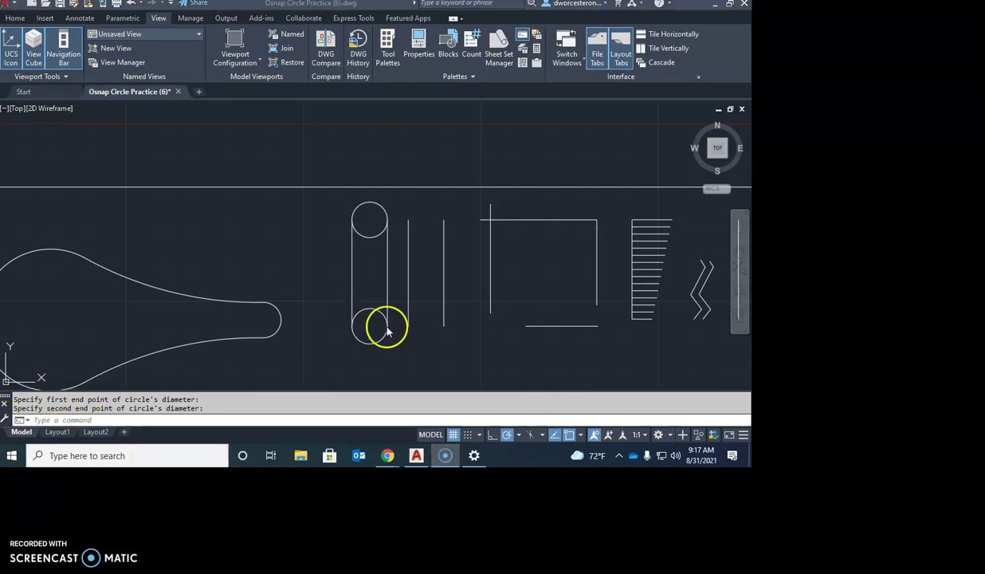
click(400, 279)
text(tr)
key(Return)
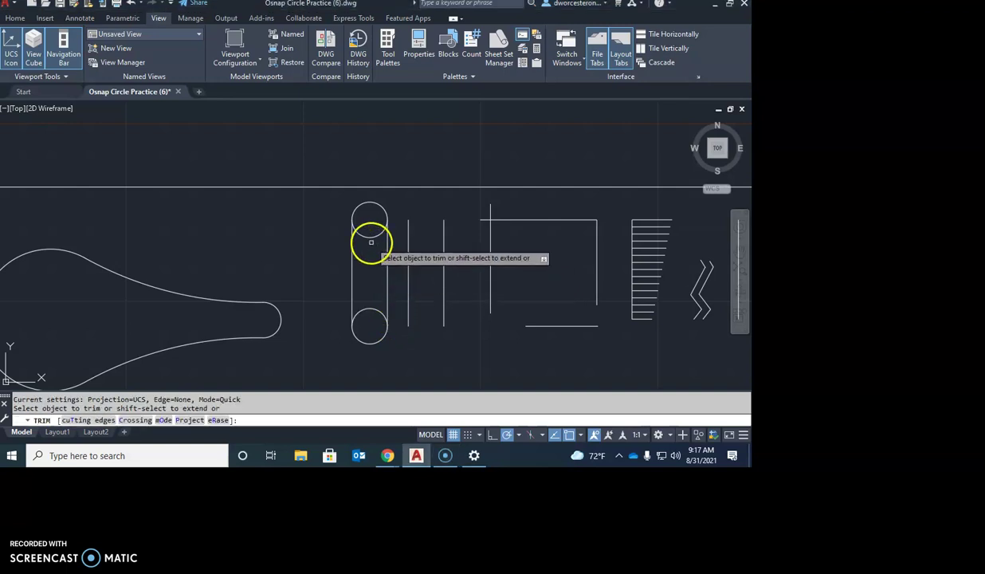
click(369, 234)
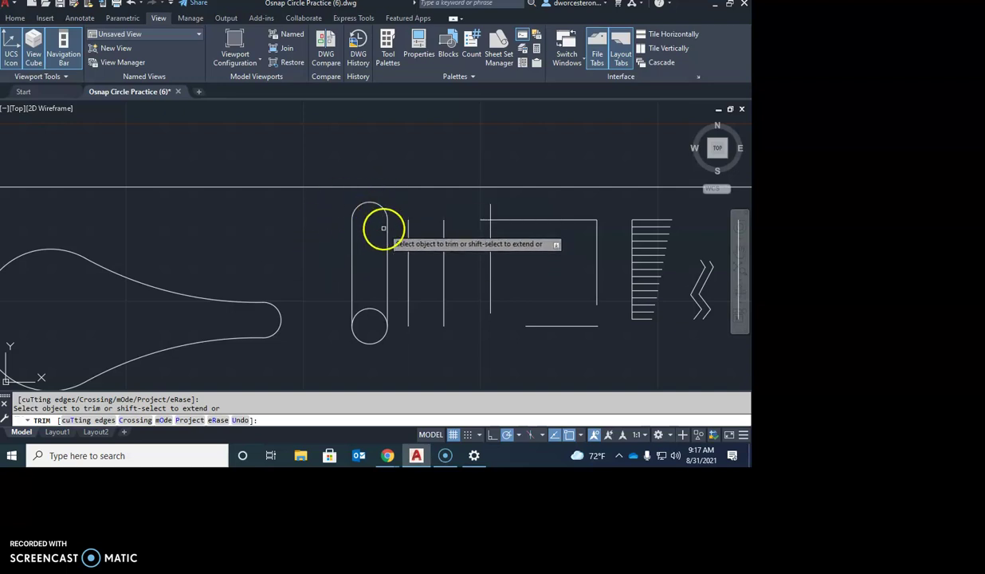
click(366, 338)
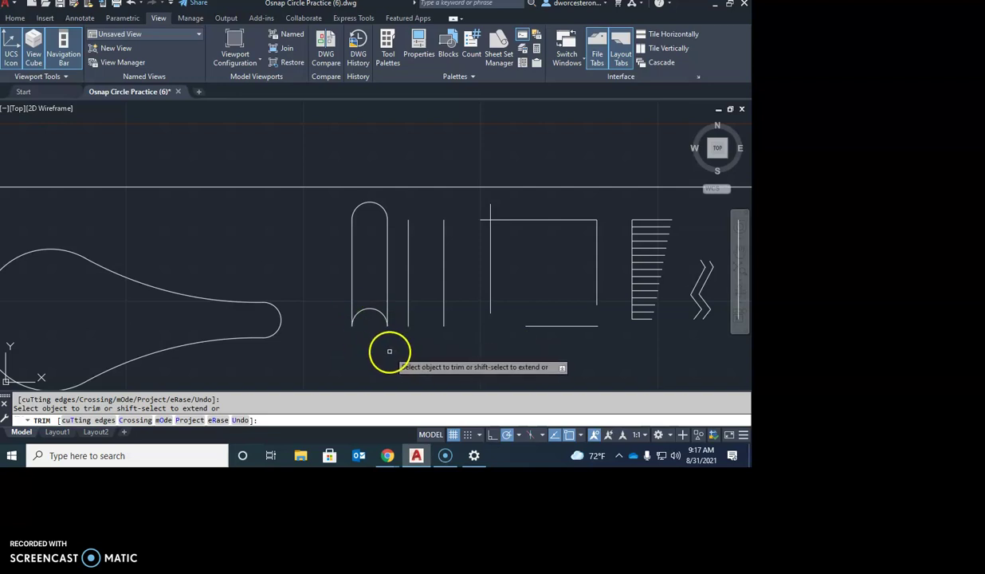
scroll(378, 326, up, 4)
scroll(374, 324, up, 6)
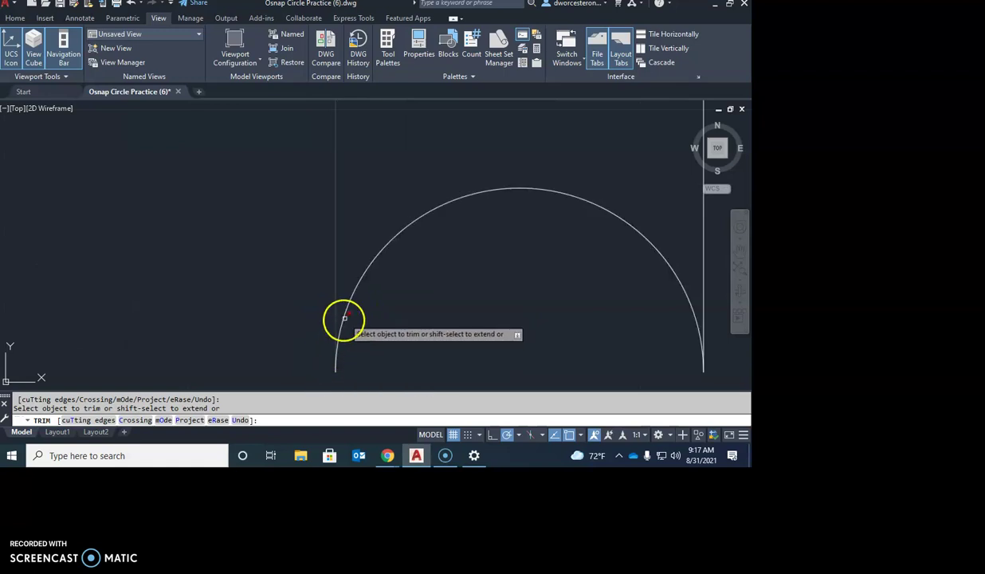
scroll(350, 348, down, 10)
scroll(374, 341, up, 3)
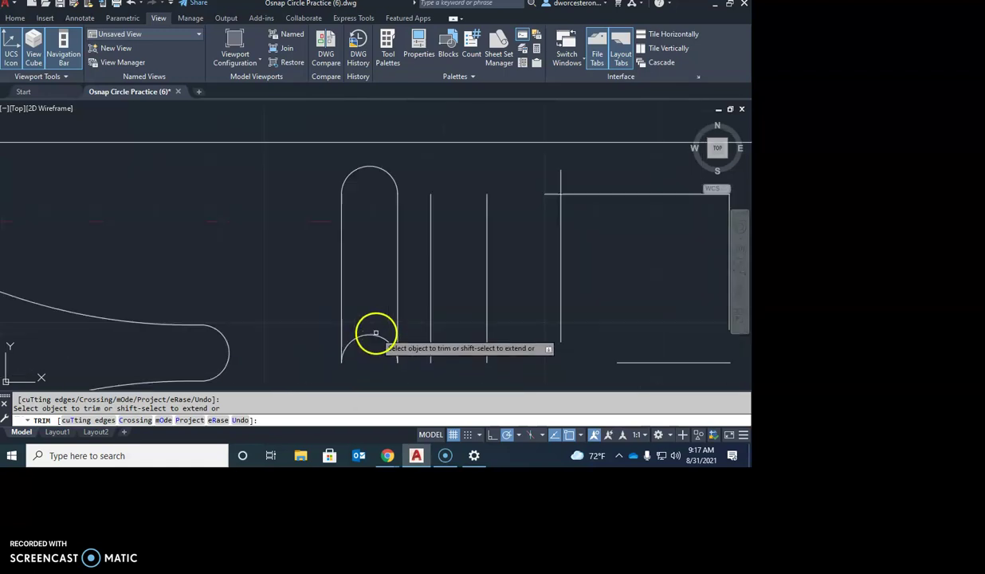
key(Escape)
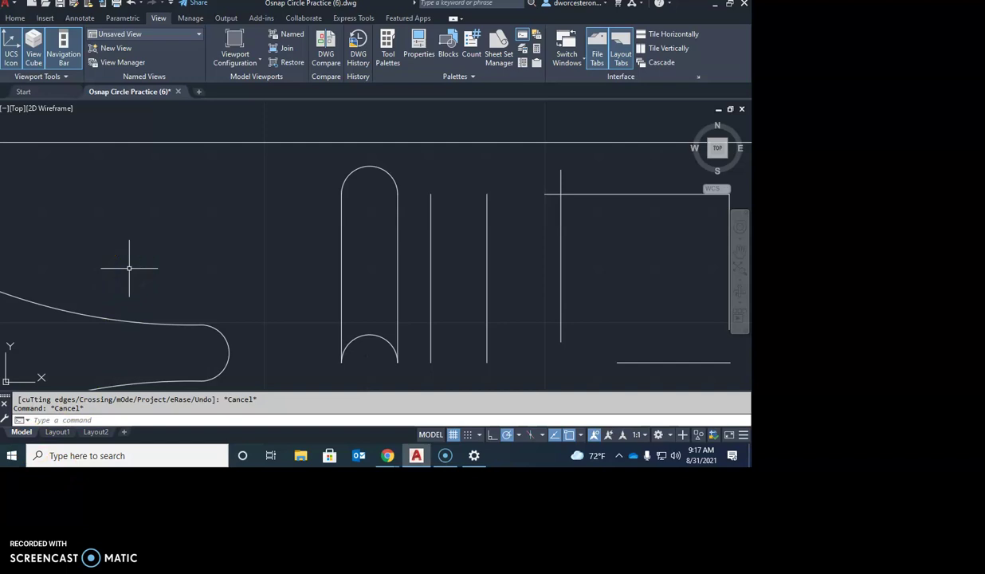
- Fillet the upper ends of the second pair of vertical lines, and undo that fillet
key(Return)
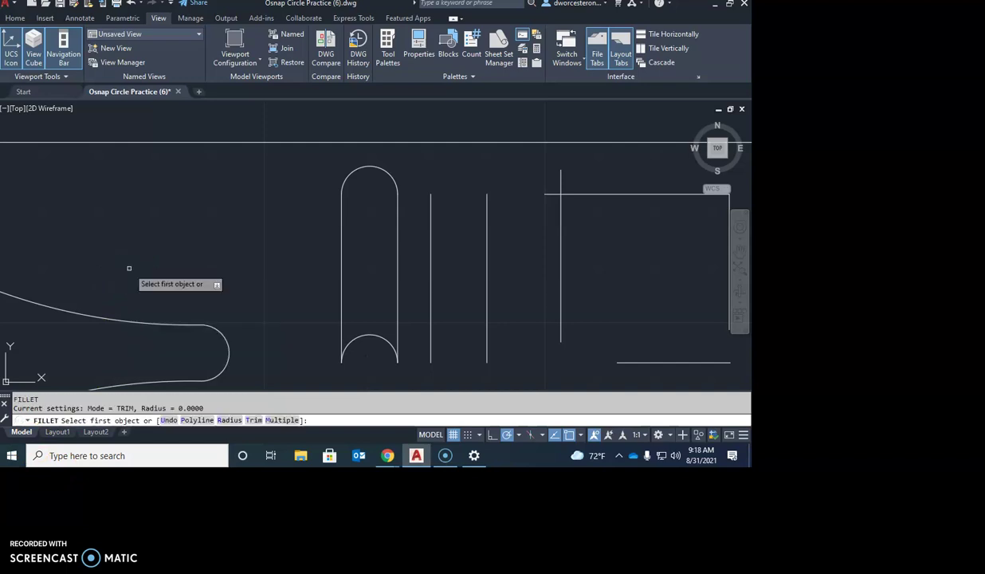
click(431, 225)
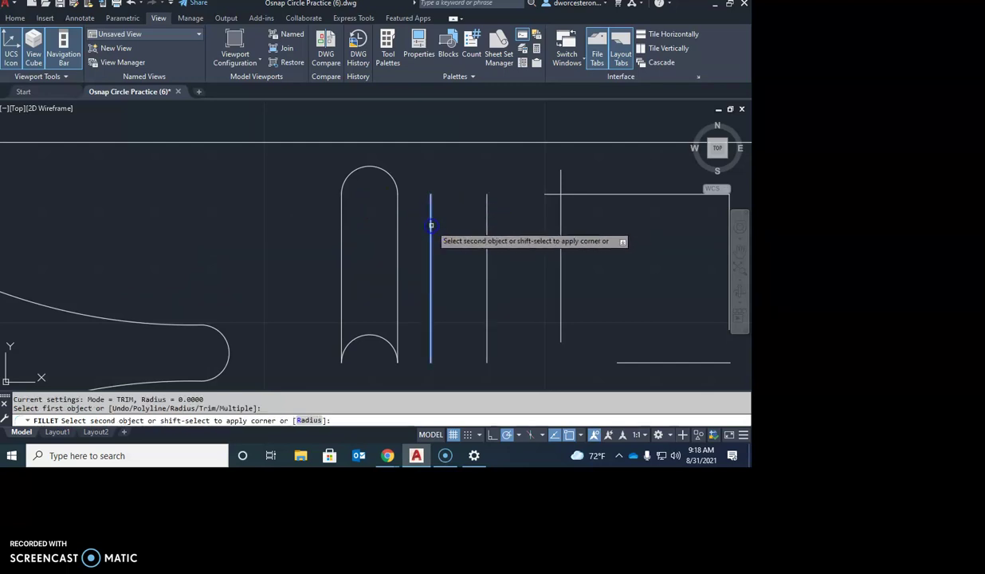
click(486, 227)
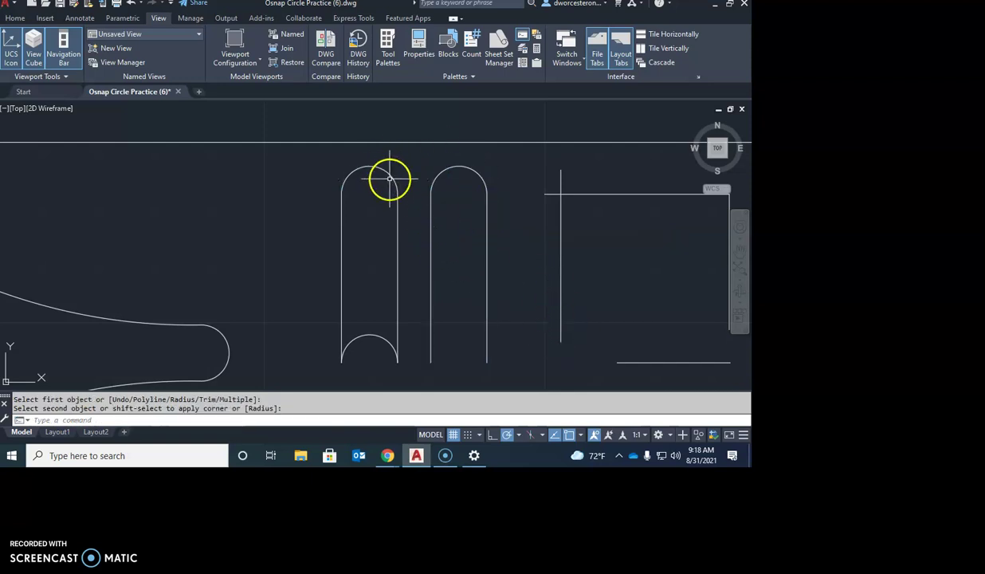
mouse_move(447, 336)
middle_down()
mouse_move(444, 275)
mouse_move(427, 310)
middle_up()
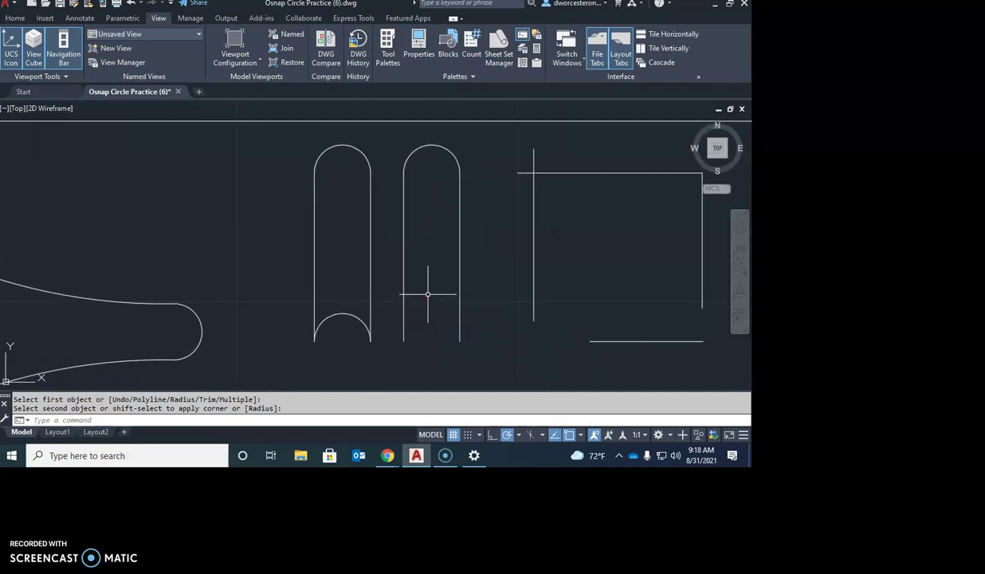
text(u)
key(Return)
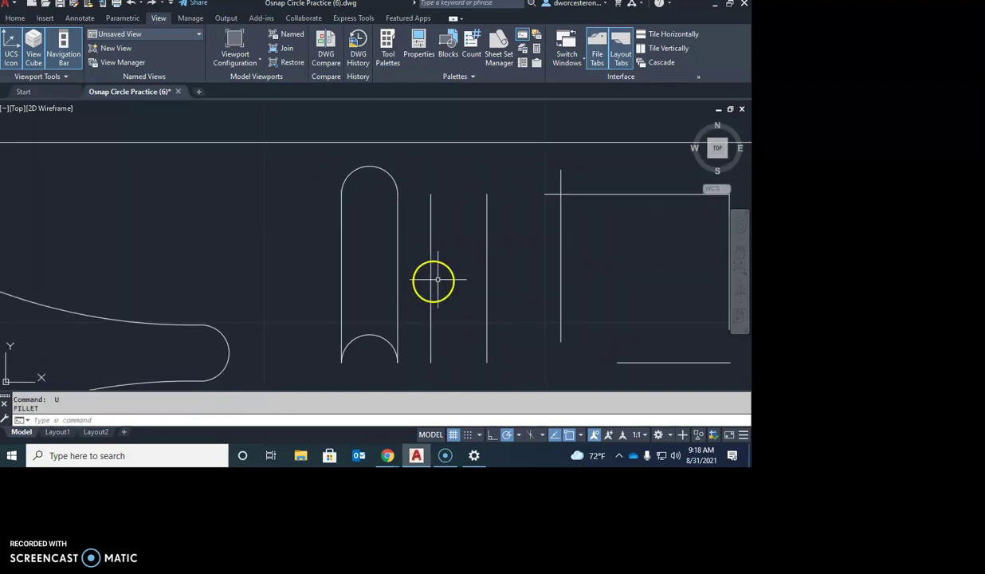
- Fillet the lower ends of the second pair of vertical lines to join them with a semicircle
text(f)
key(Return)
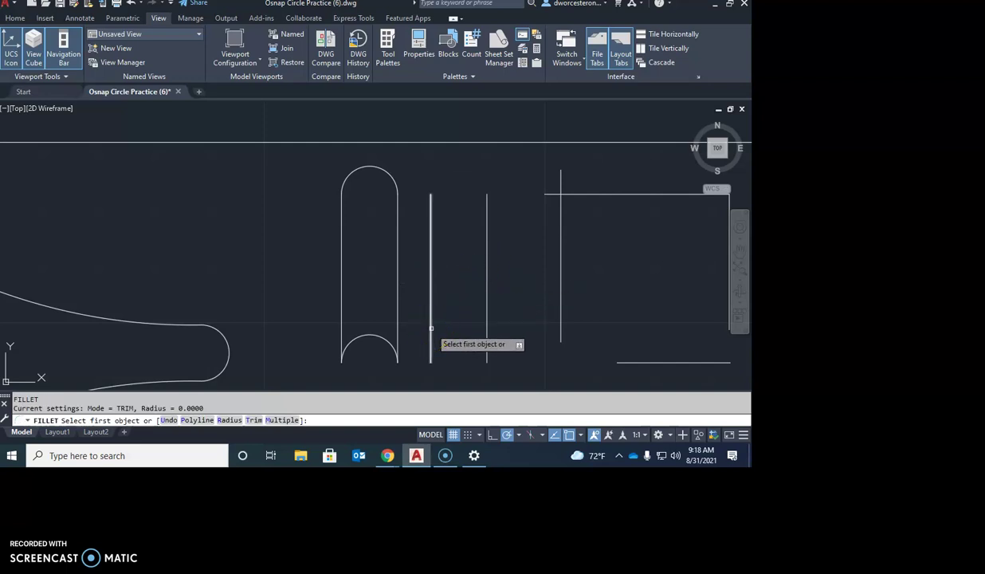
click(434, 301)
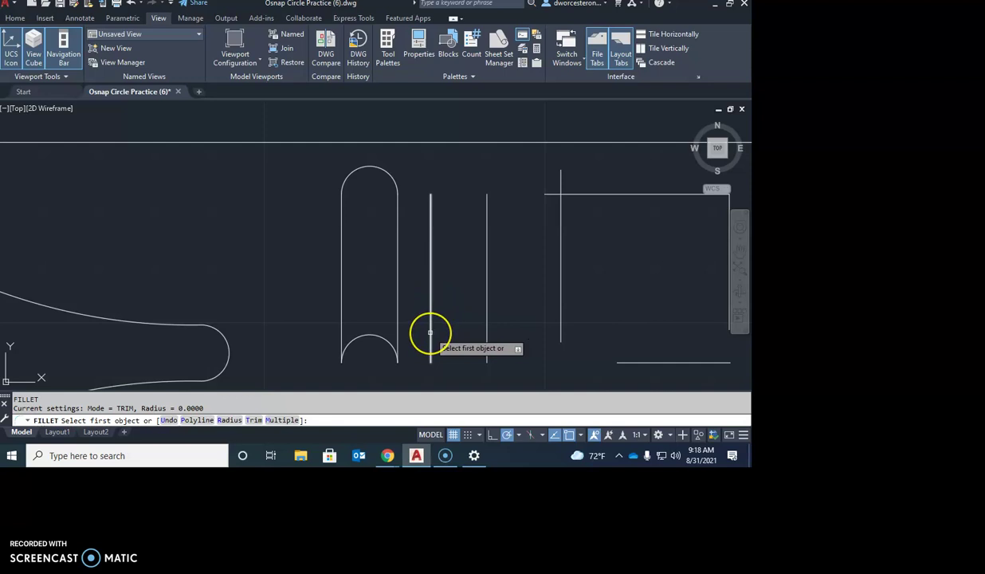
click(431, 333)
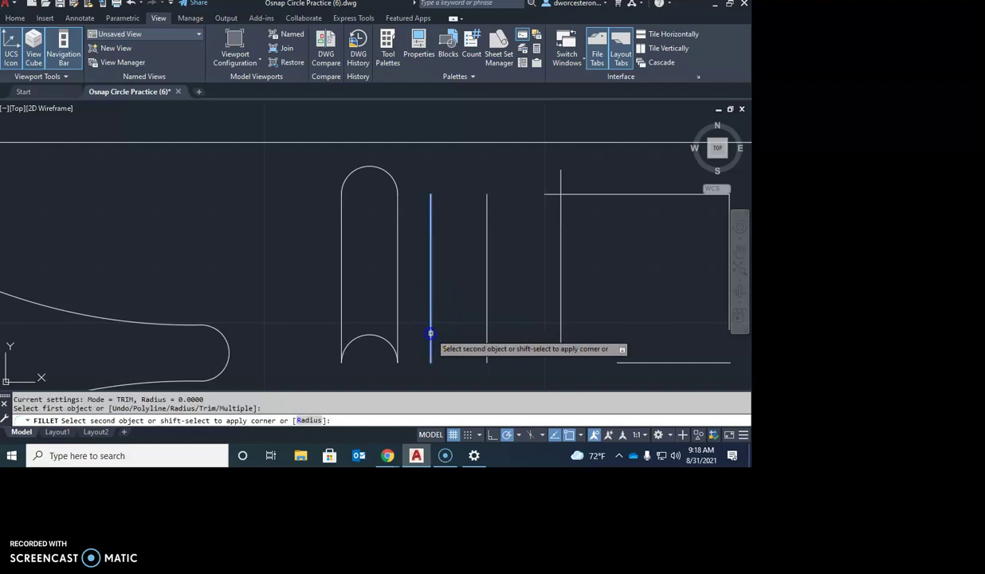
click(487, 329)
middle_drag(534, 325, 504, 271)
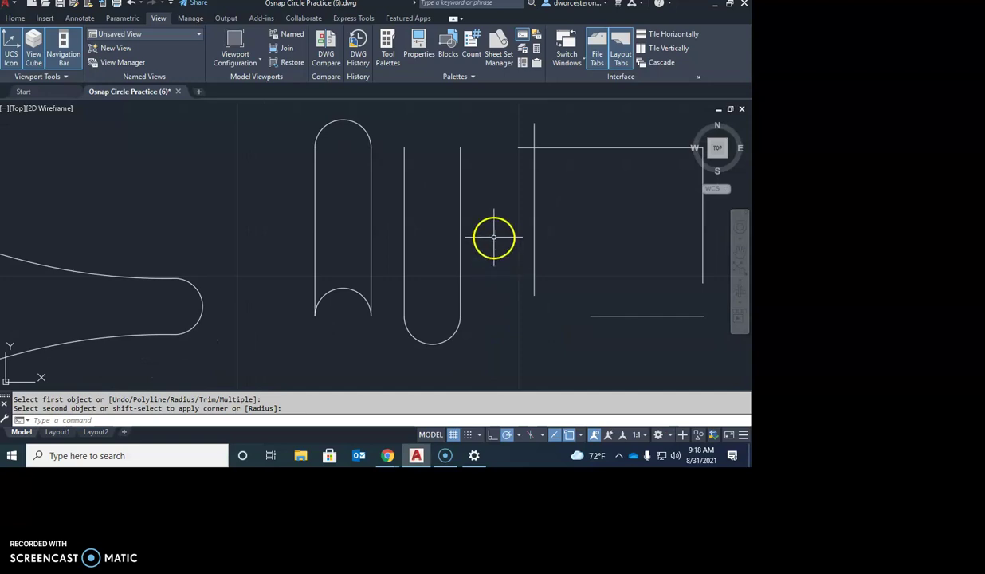
- Fillet the upper ends of the second pair of vertical lines to join them with a semicircle
key(Return)
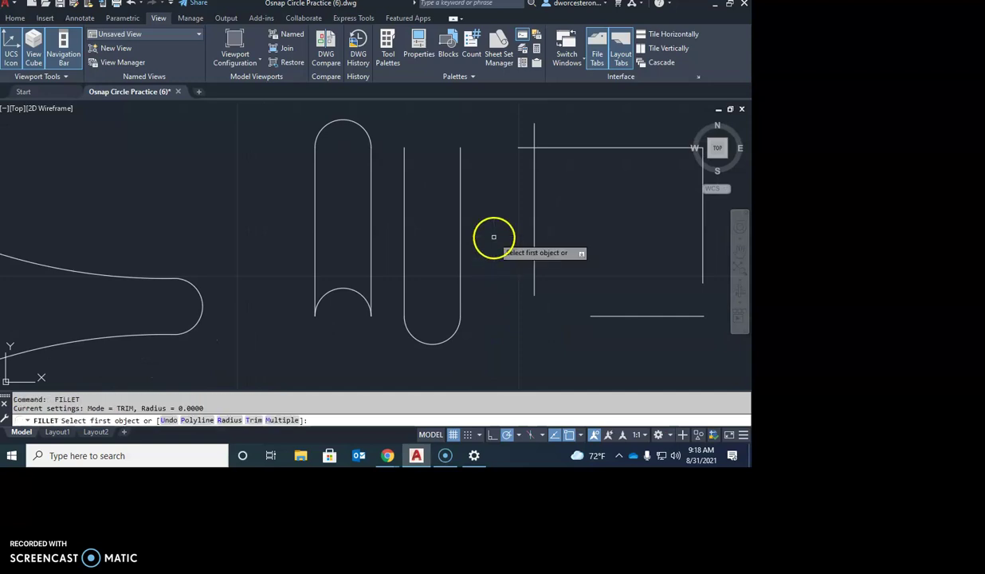
click(405, 176)
click(459, 175)
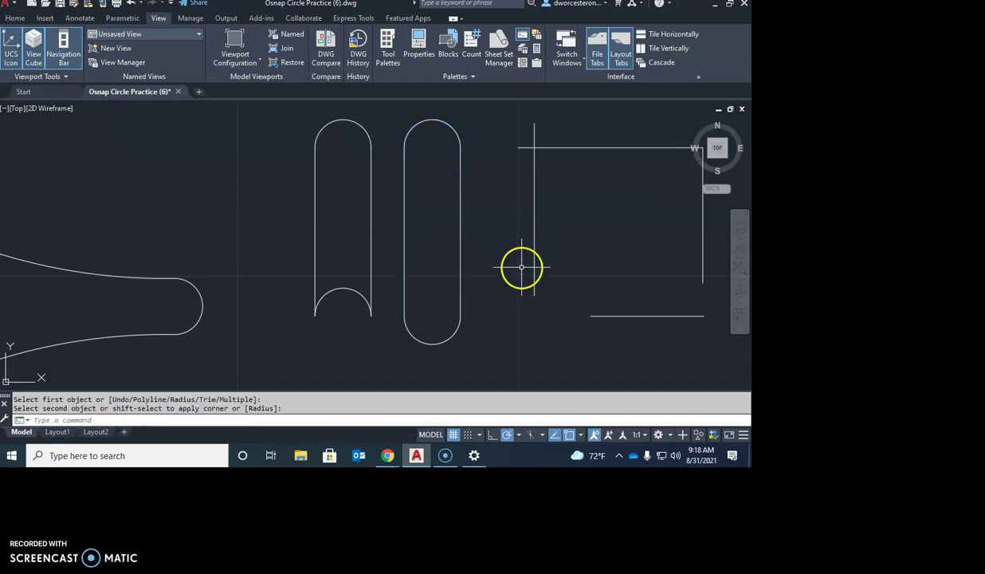
key(Escape)
key(Escape)
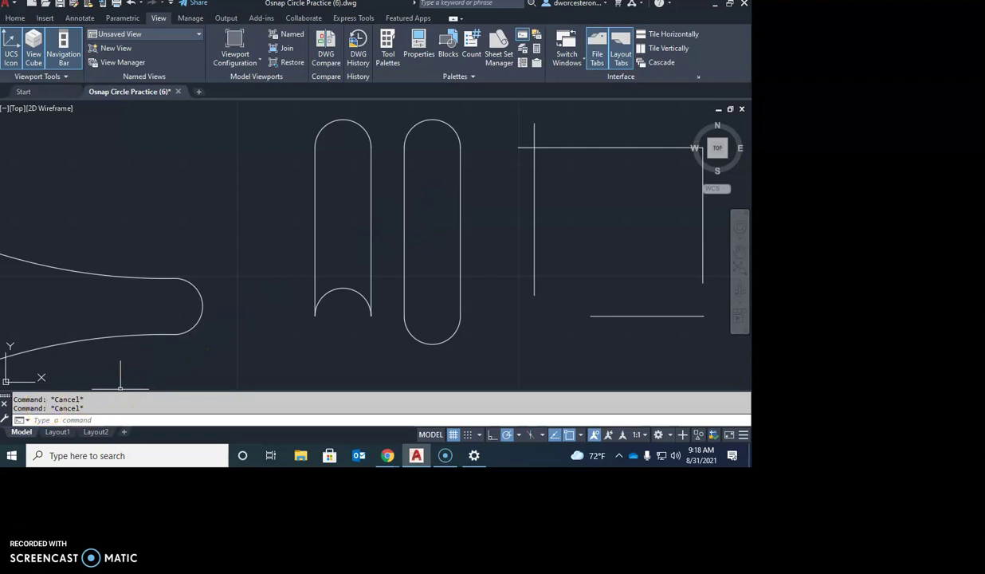
- Fillet the crossing lines at the open rectangle's upper-left corner at zero radius to make a square corner
middle_drag(658, 216, 600, 224)
mouse_move(528, 227)
middle_down()
mouse_move(466, 253)
mouse_move(399, 260)
middle_up()
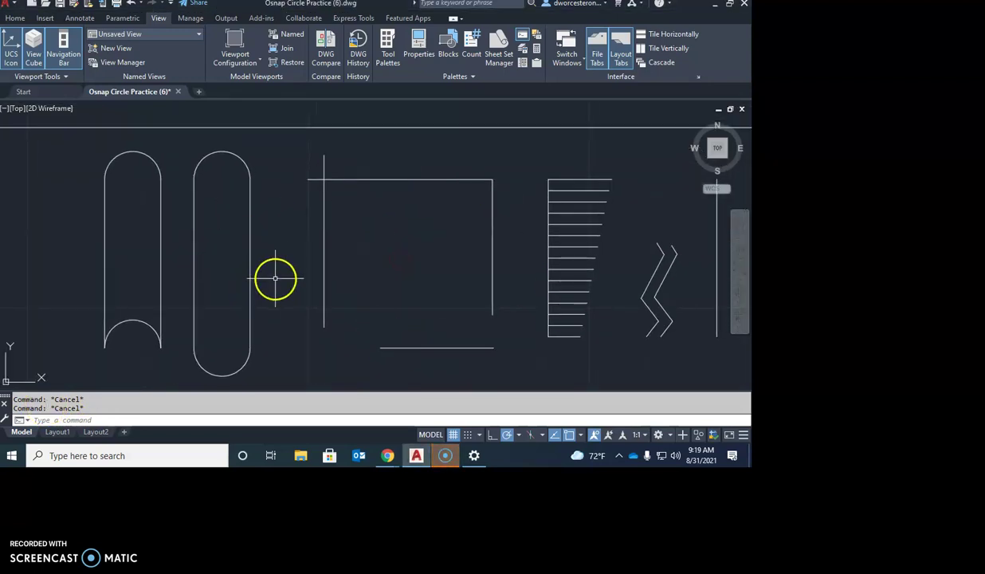
text(f)
key(Return)
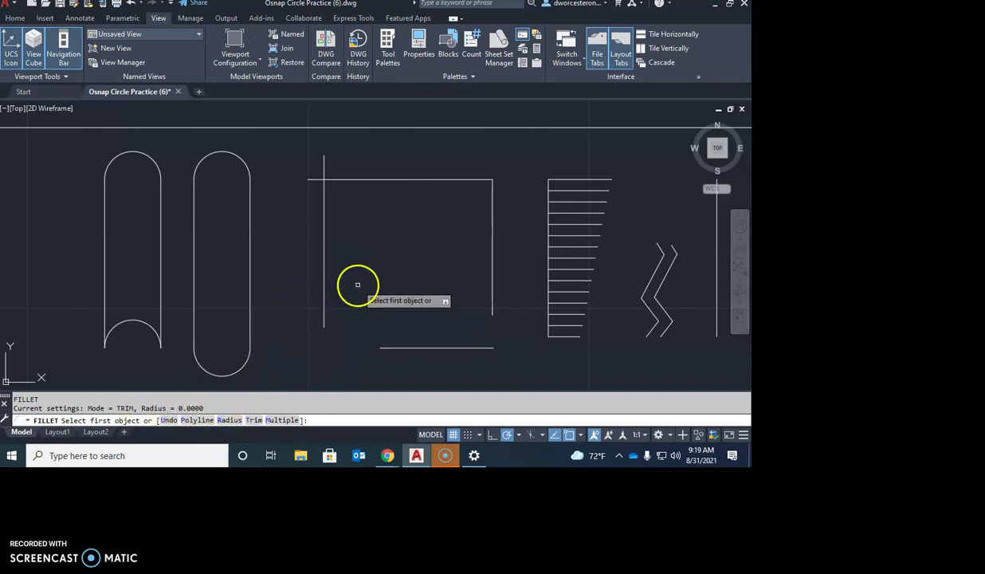
click(366, 179)
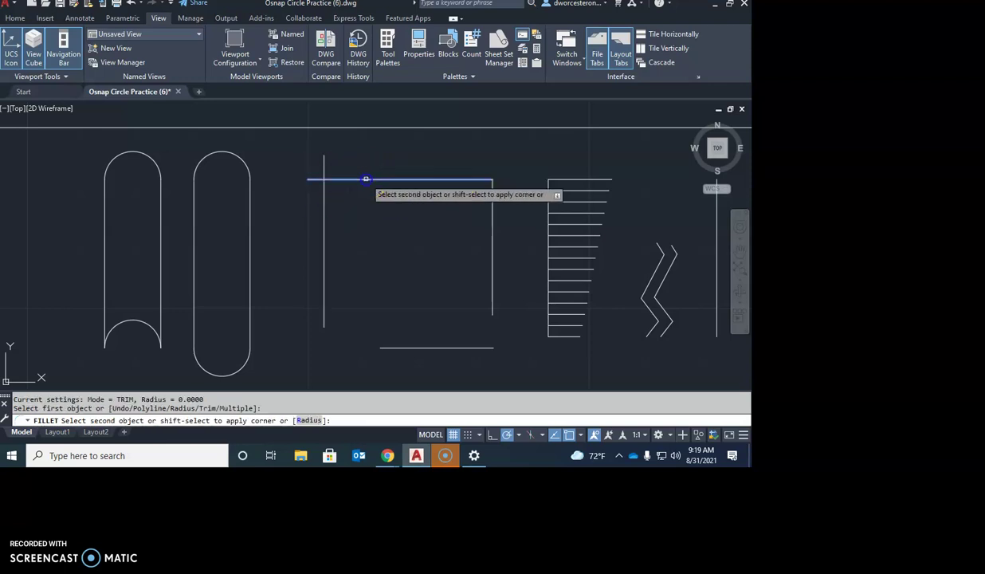
click(324, 202)
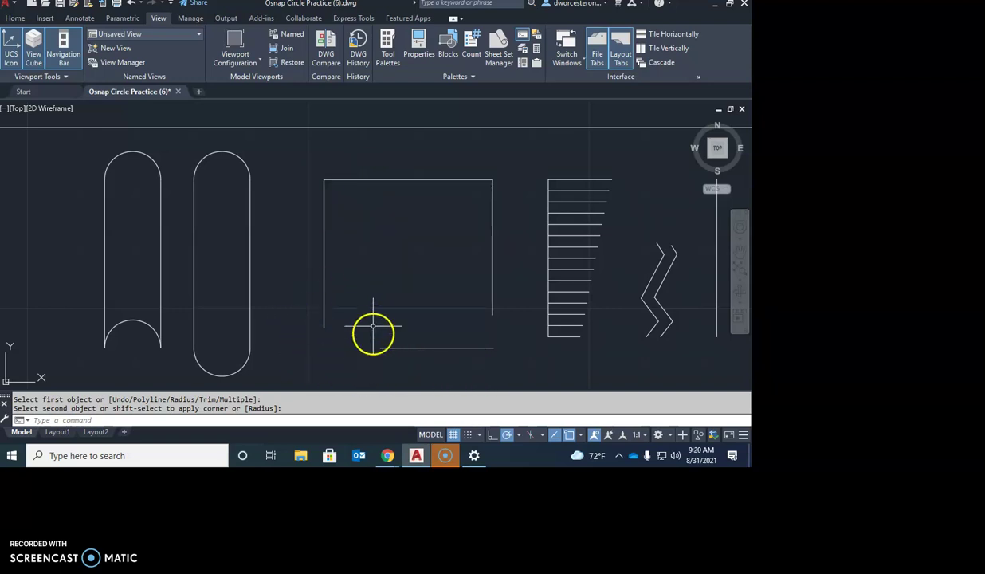
click(336, 229)
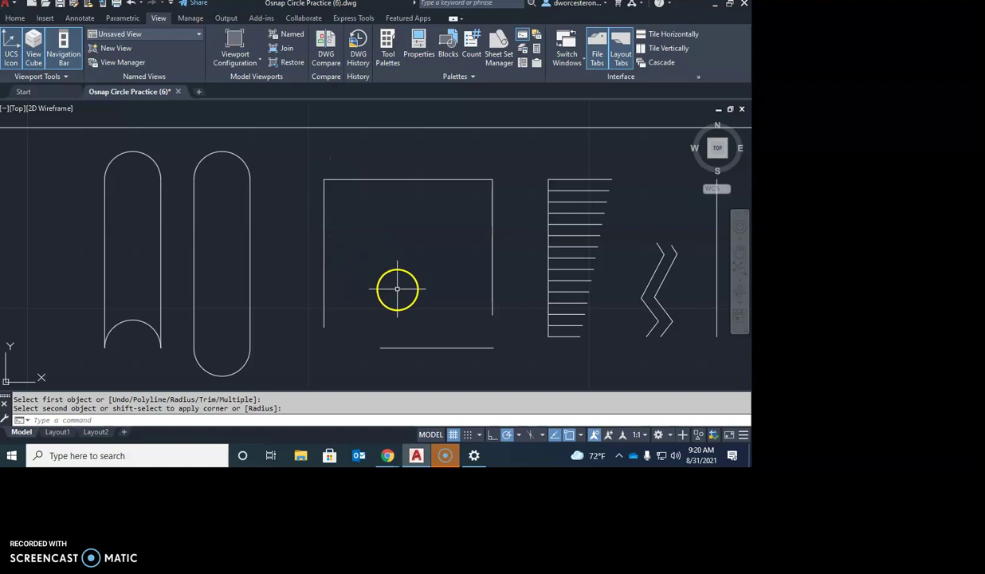
- Fillet the rectangle's left vertical and bottom lines at zero radius to close the gap with a square corner
key(Return)
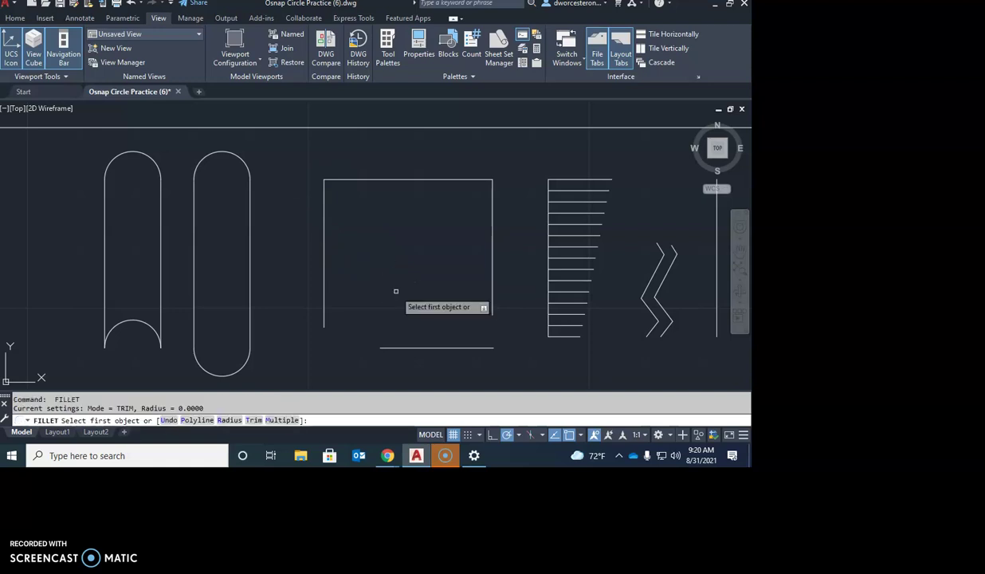
click(323, 311)
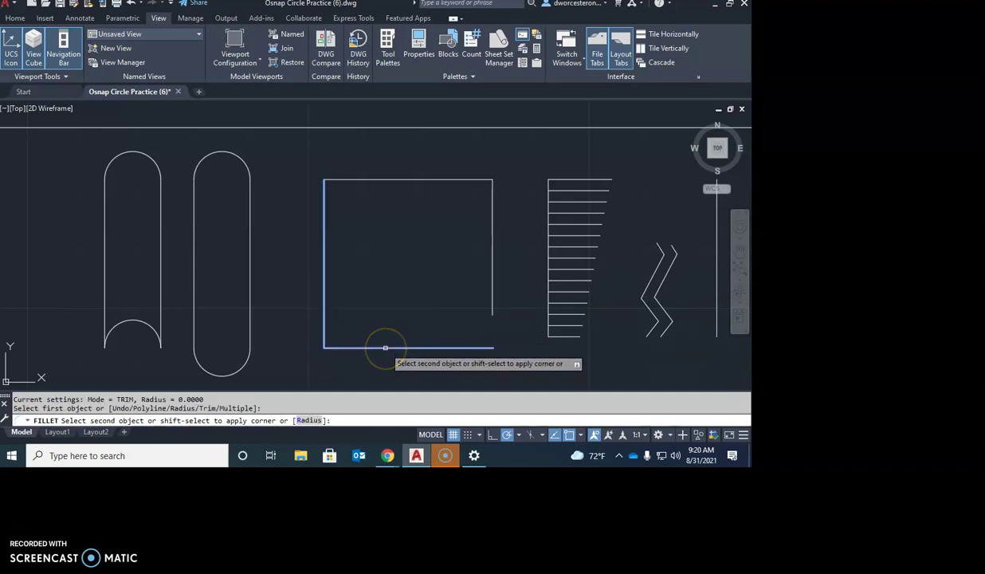
click(385, 347)
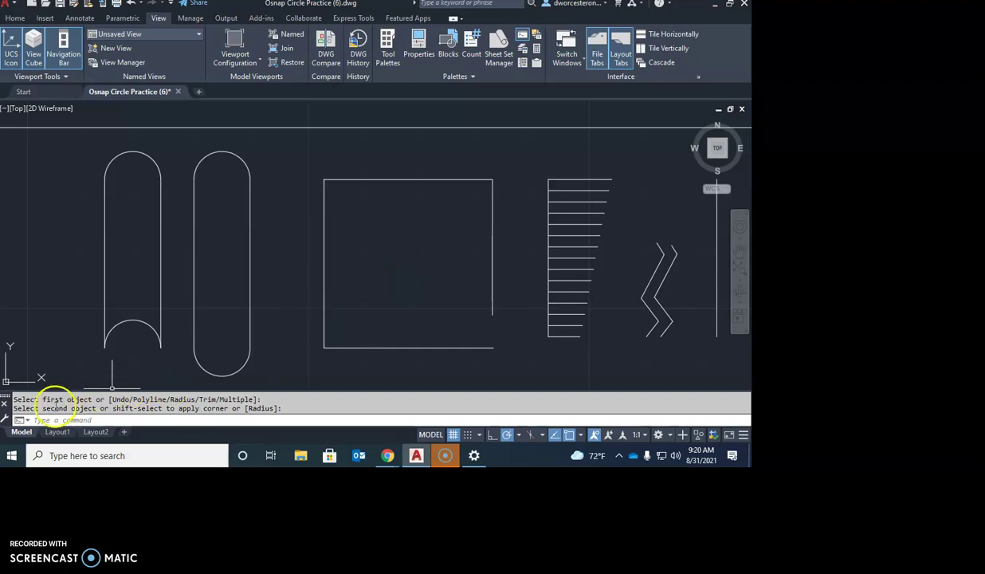
key(Escape)
key(Escape)
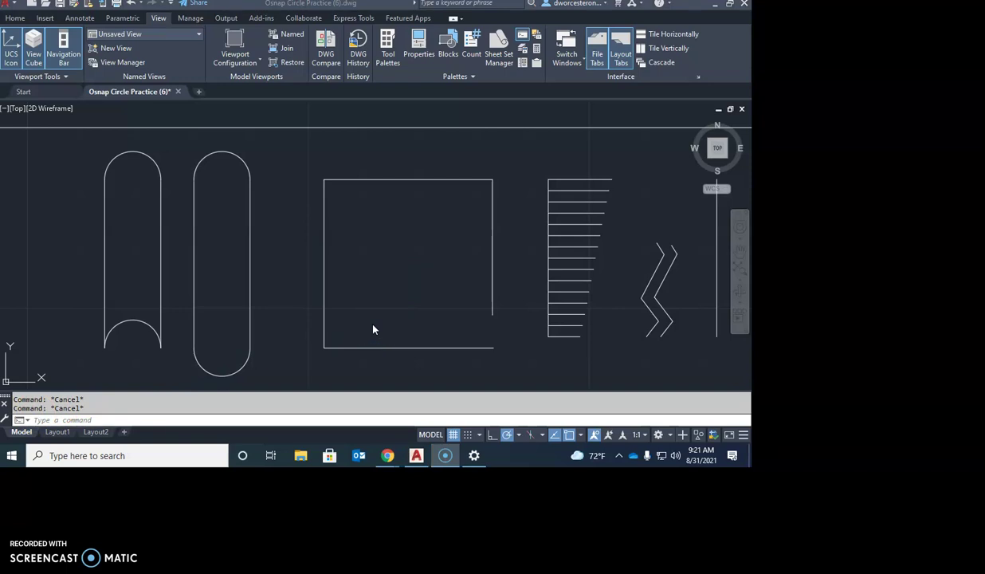
click(400, 269)
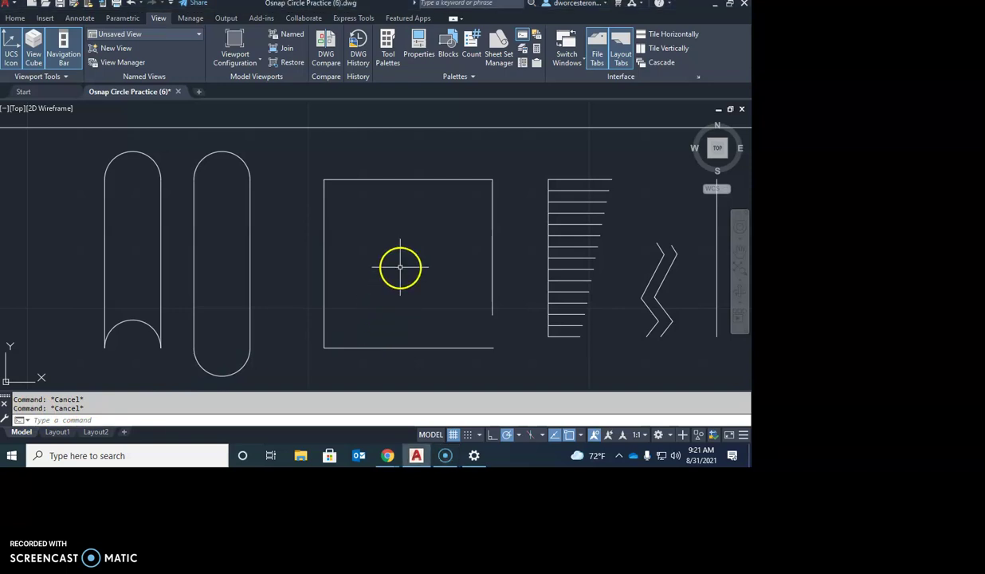
- Set the fillet radius to .5 and round the rectangle's upper-right corner
key(Return)
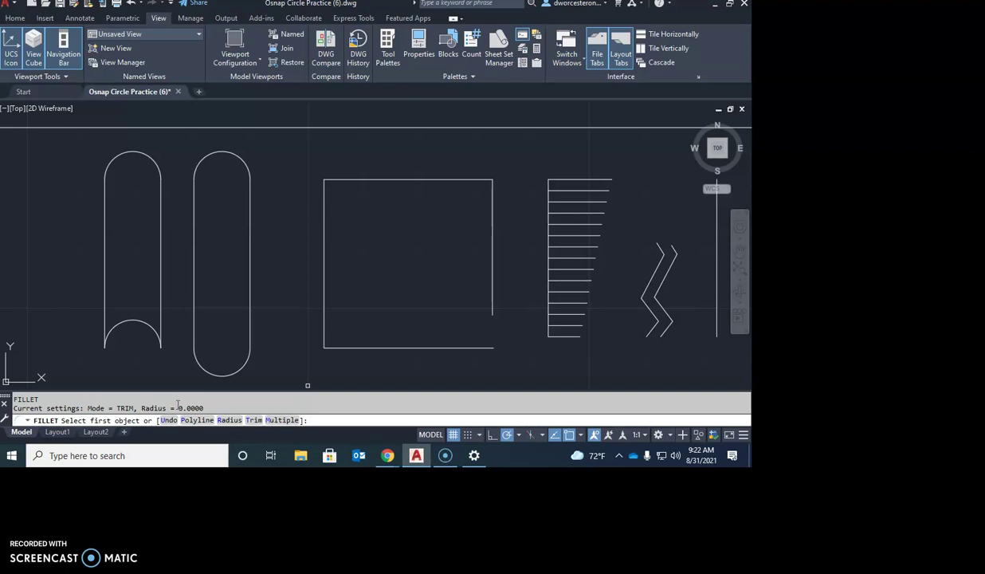
key(Return)
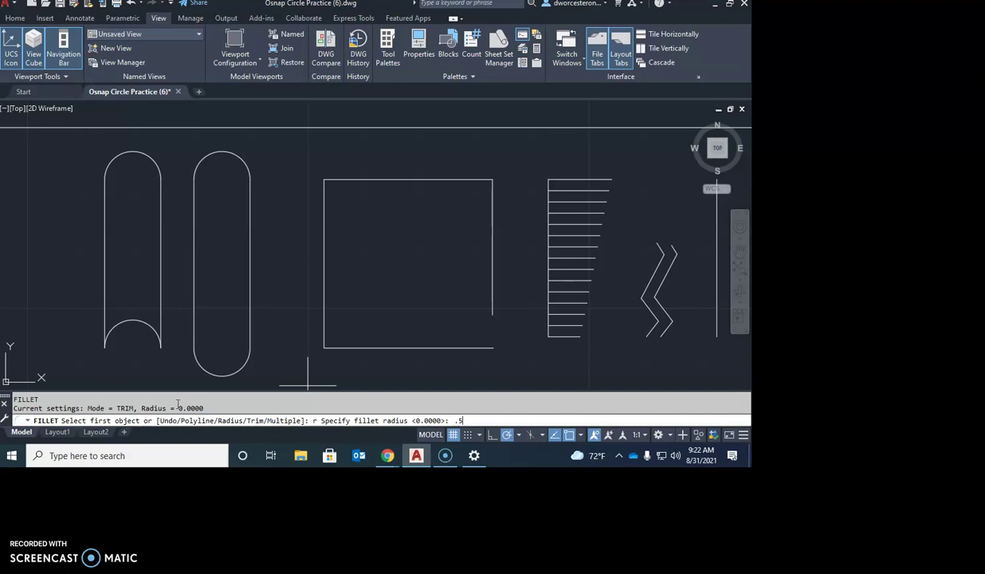
key(Return)
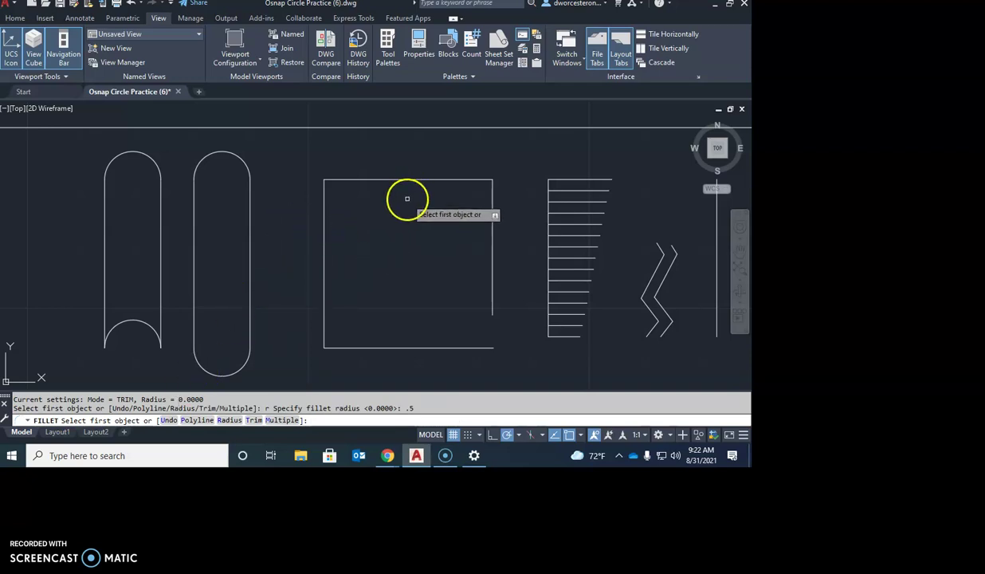
click(464, 178)
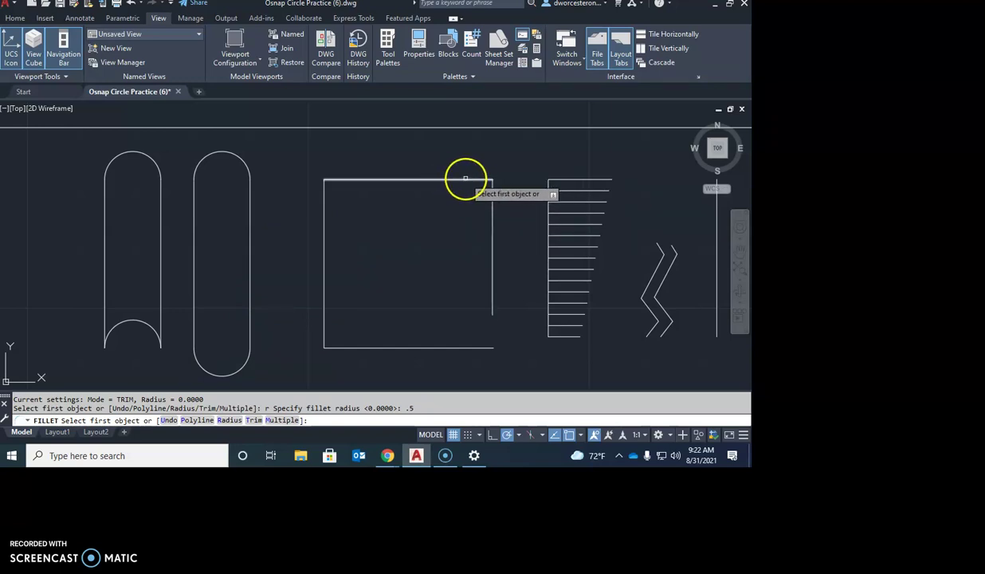
click(491, 209)
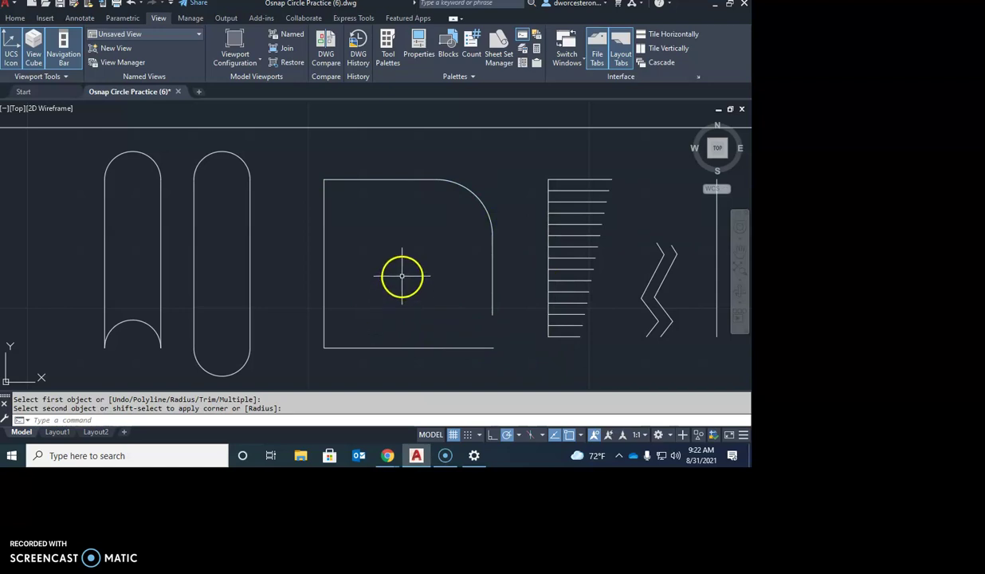
- Fillet the rectangle's lower-left corner with the .5 radius
key(Return)
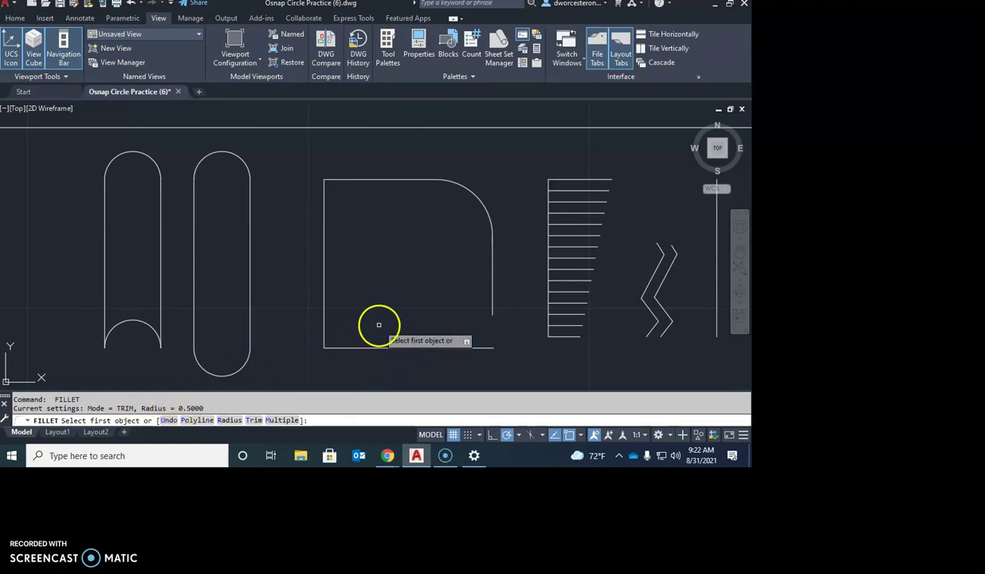
click(365, 346)
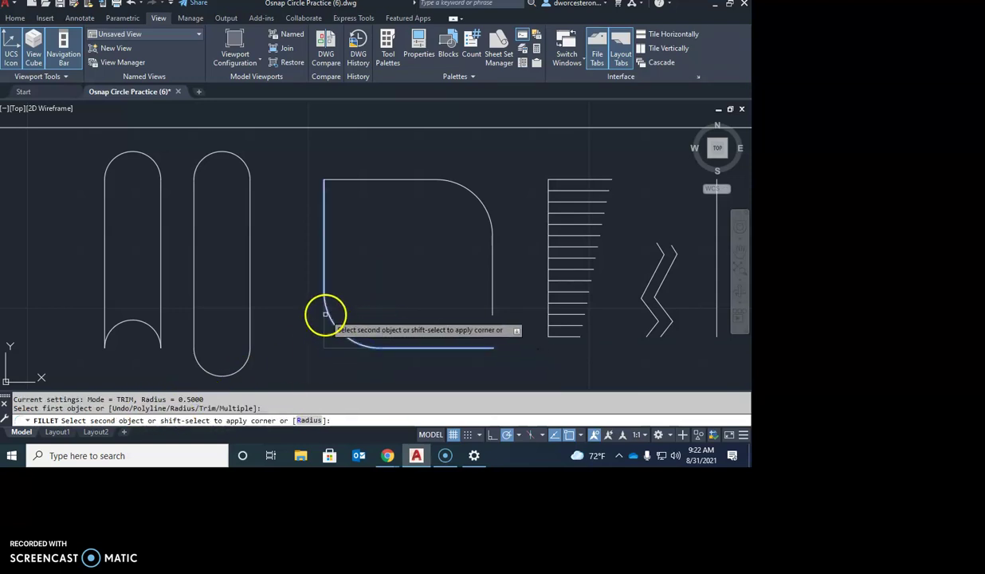
click(325, 314)
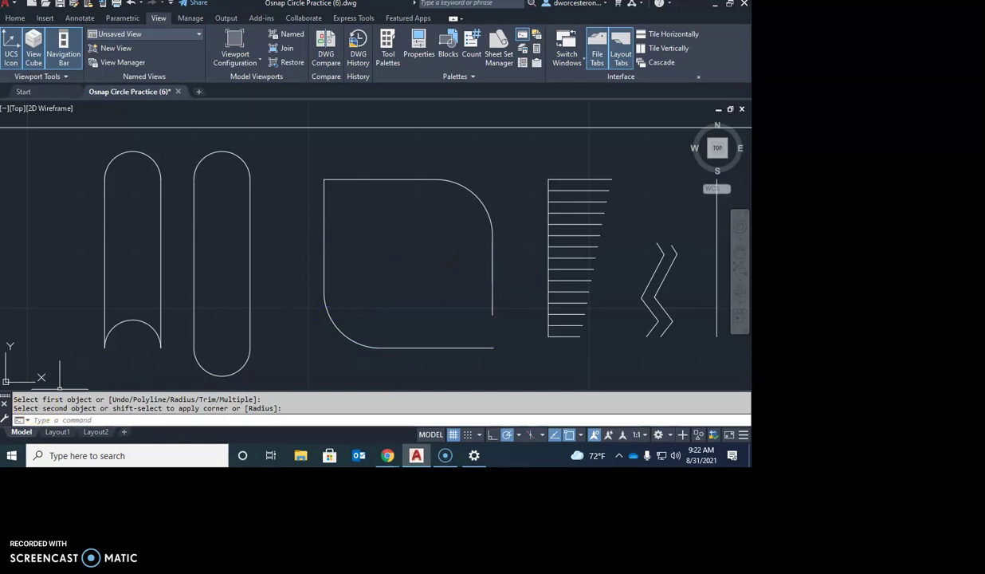
key(alt+p)
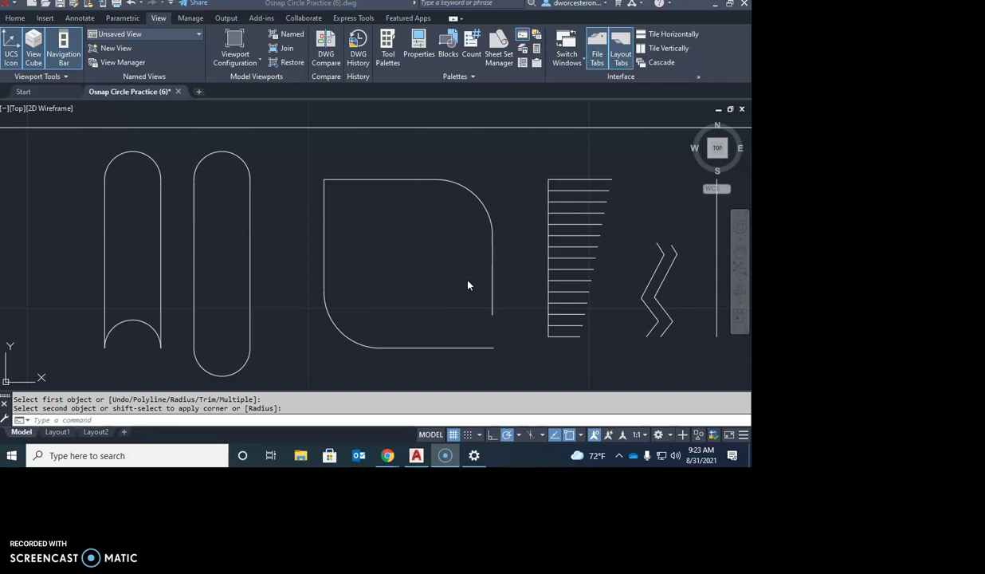
- Draw a tan-tan-radius circle of radius .5 tangent to the rectangle's right vertical line and bottom line
text(c)
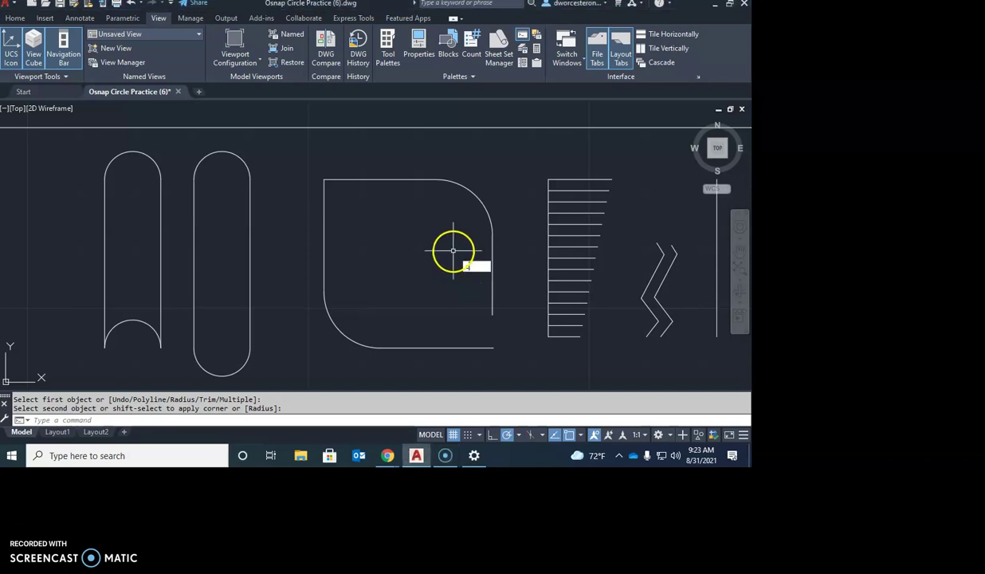
key(Return)
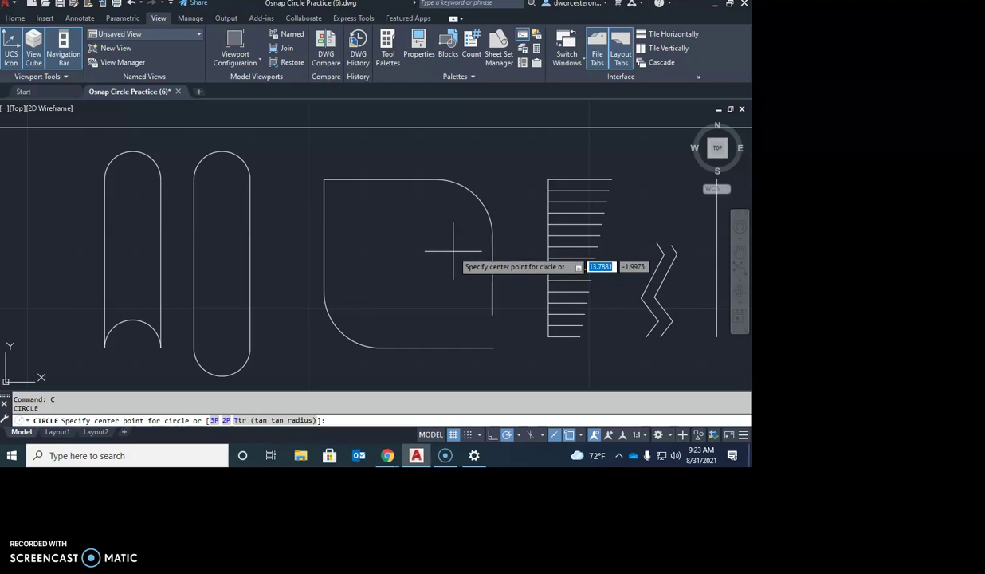
text(t)
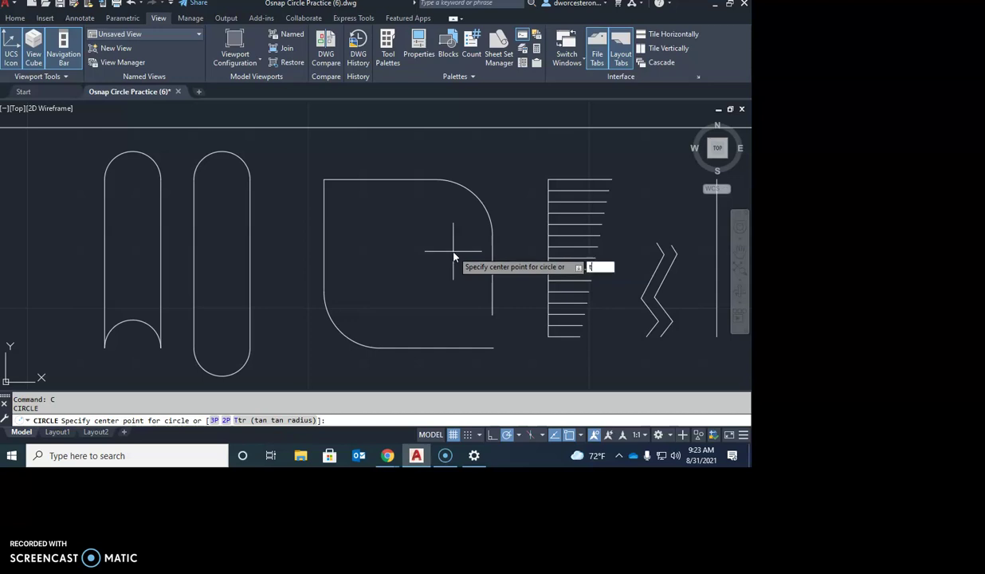
key(Return)
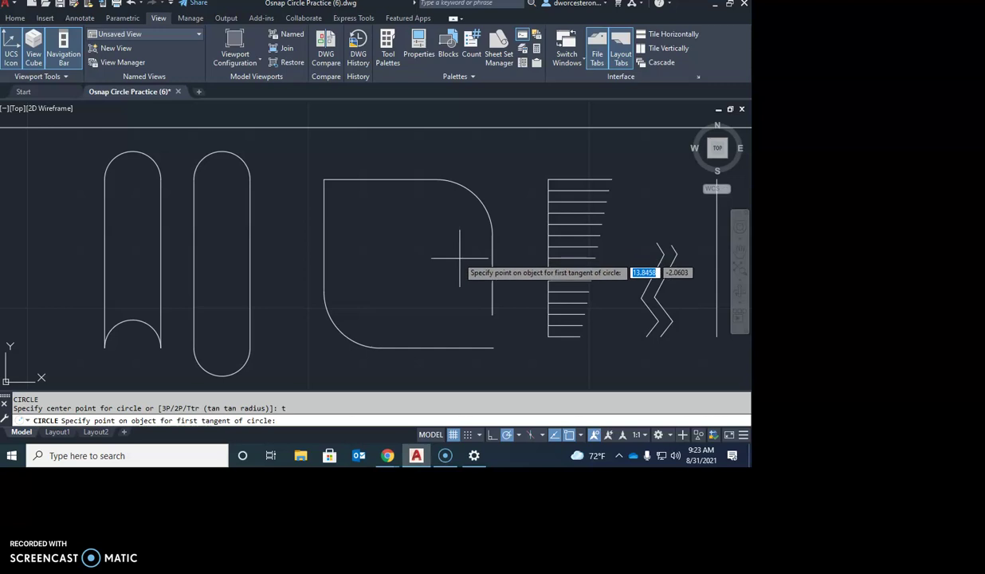
click(493, 288)
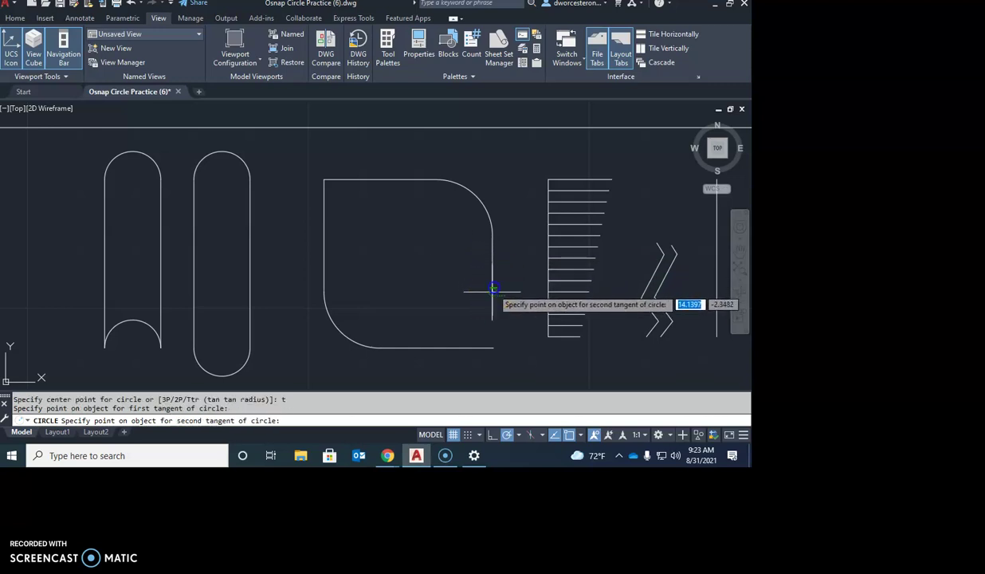
click(442, 348)
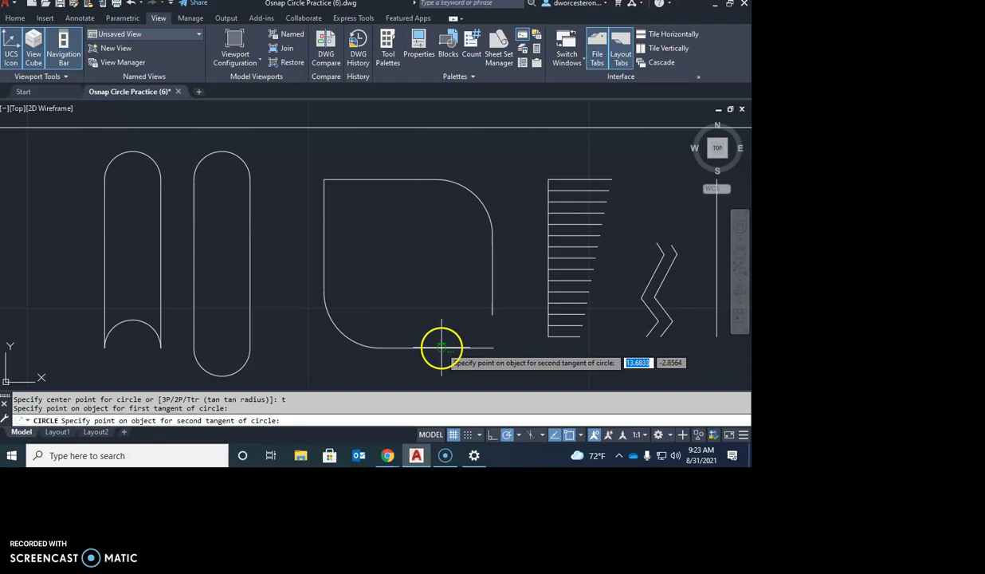
text(.5)
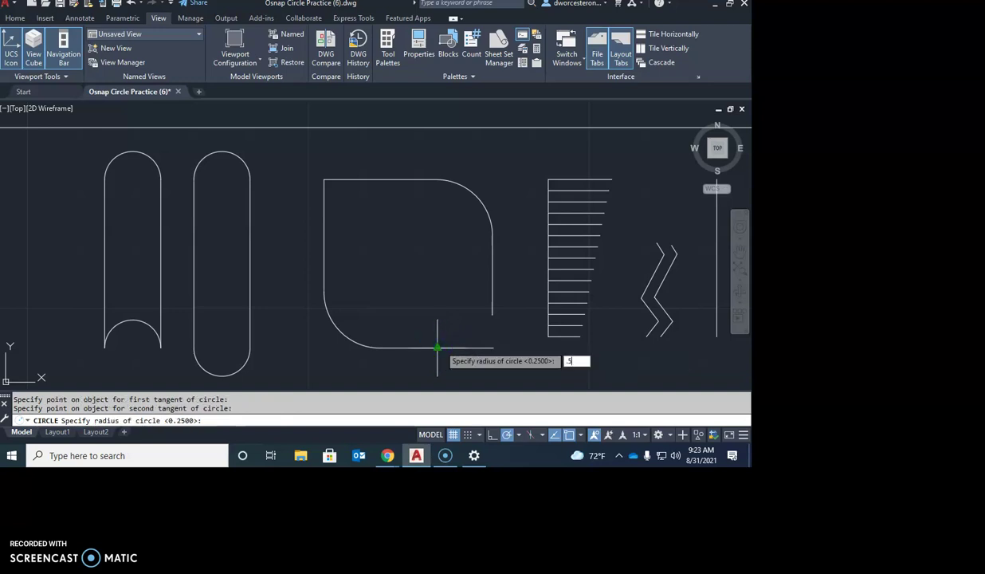
key(Return)
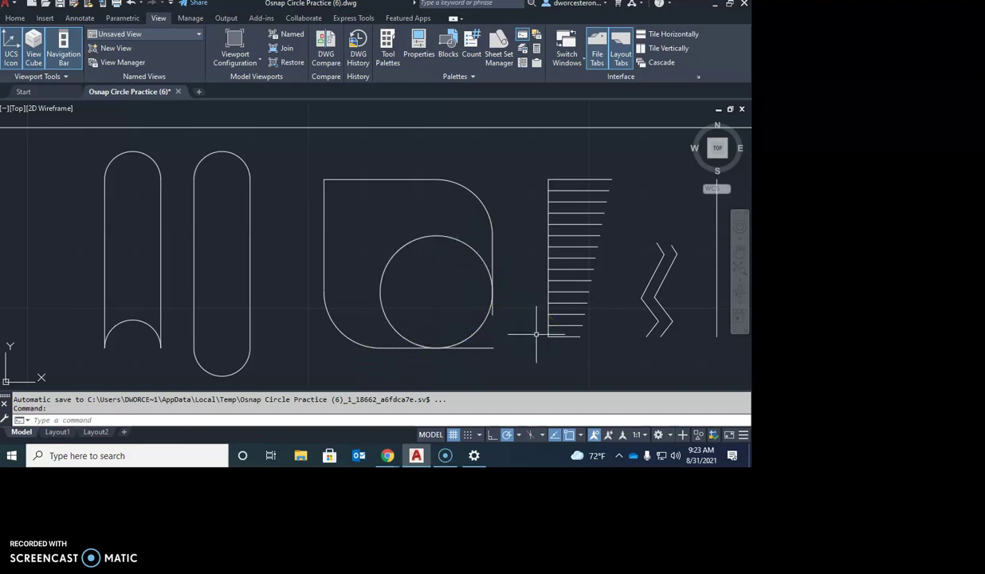
- Trim the circle's inner arc and the line ends extending past the rectangle's rounded lower-right corner
text(tr)
key(Return)
click(479, 264)
click(469, 292)
click(488, 343)
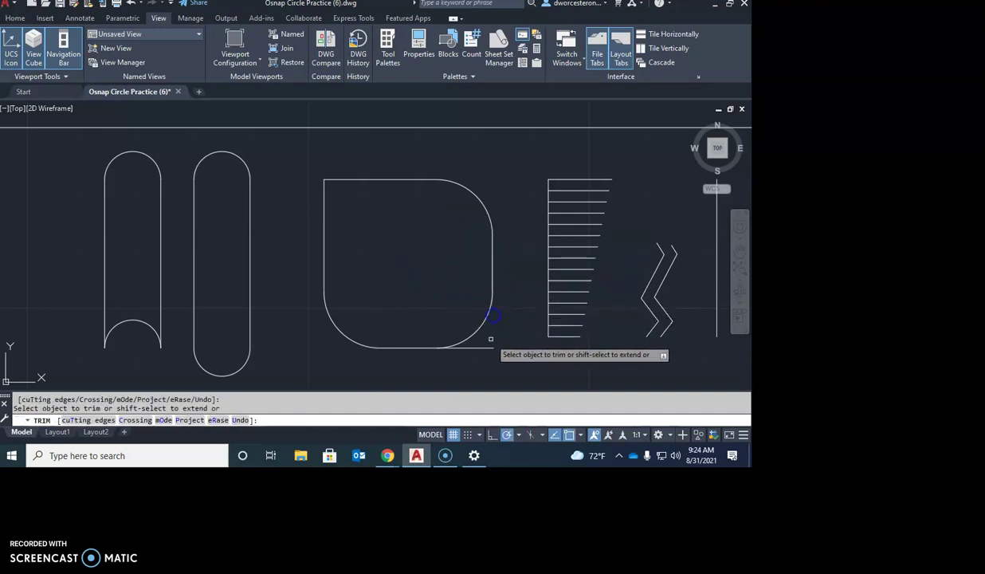